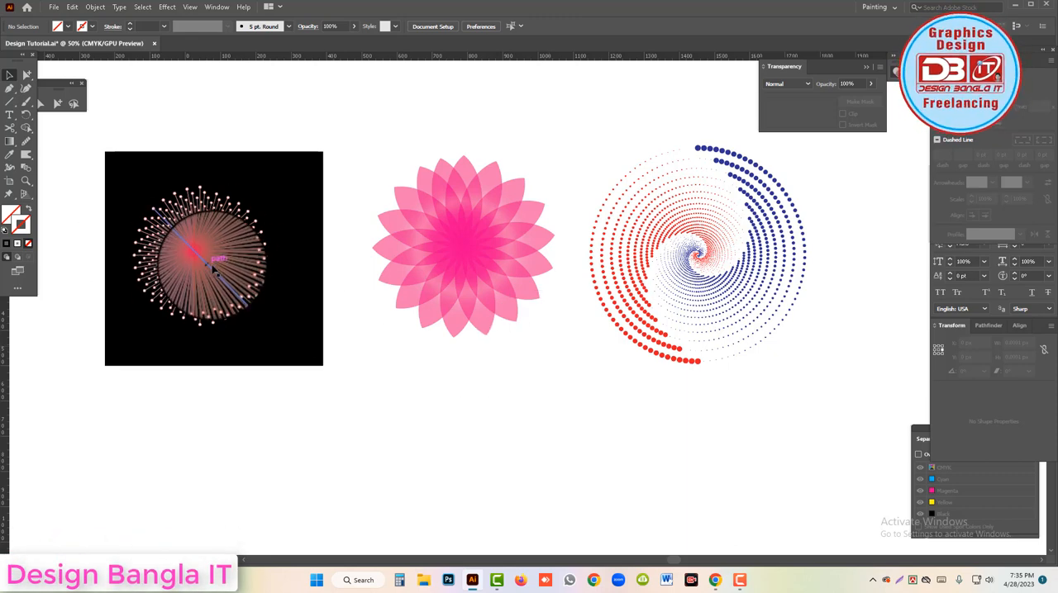
Draw a vertical line about 512 px long with the Line Segment tool in the empty area below the black square.
{"action": "scroll", "coordinate": [213, 269], "scroll_direction": "down", "scroll_amount": 2}
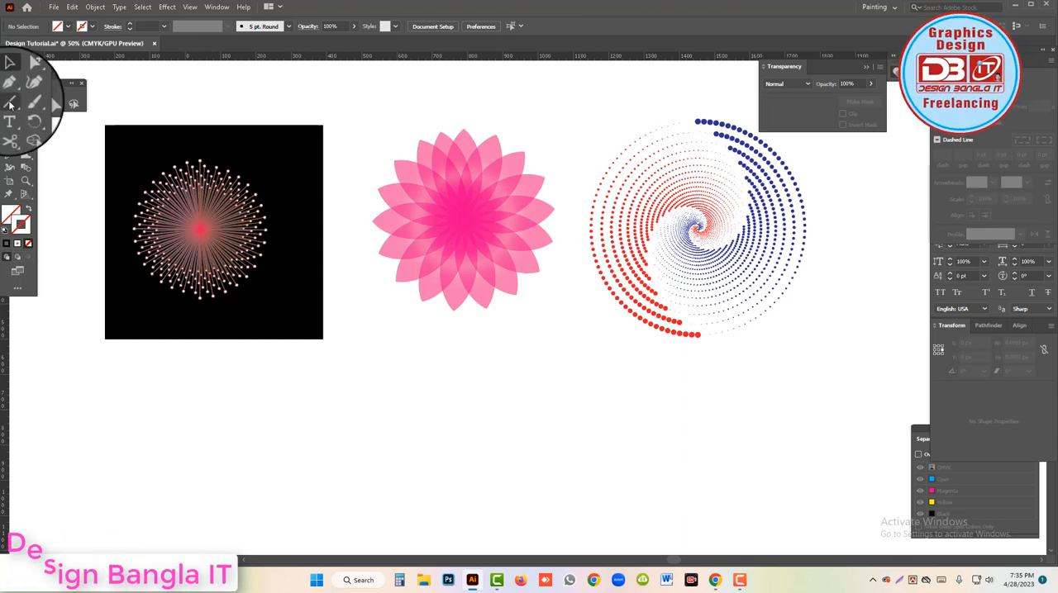
{"action": "right_click", "coordinate": [10, 102]}
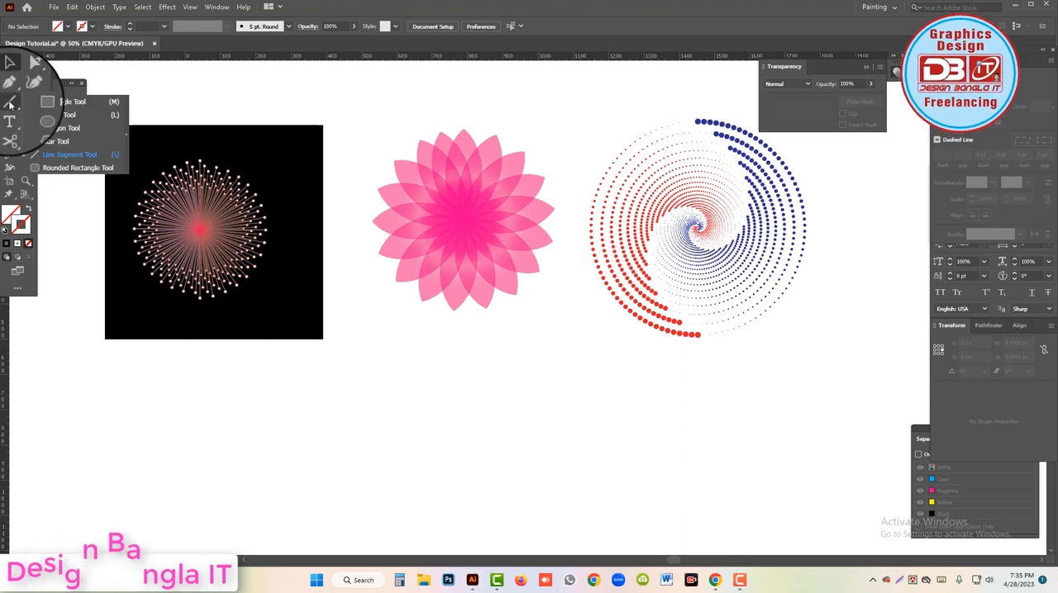
{"action": "left_click", "coordinate": [73, 154]}
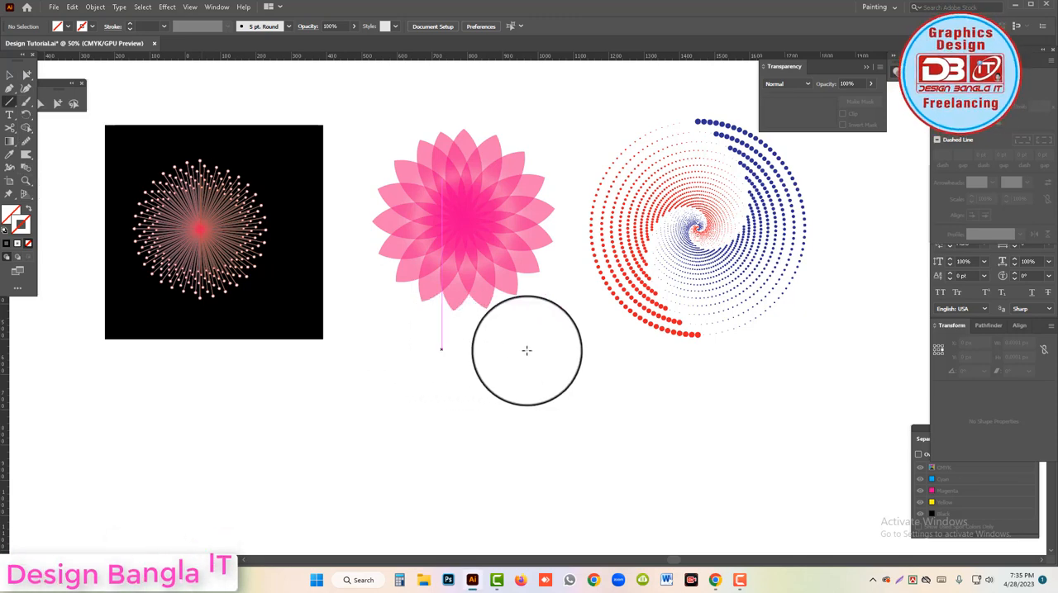
{"action": "scroll", "coordinate": [224, 335], "scroll_direction": "down", "scroll_amount": 1}
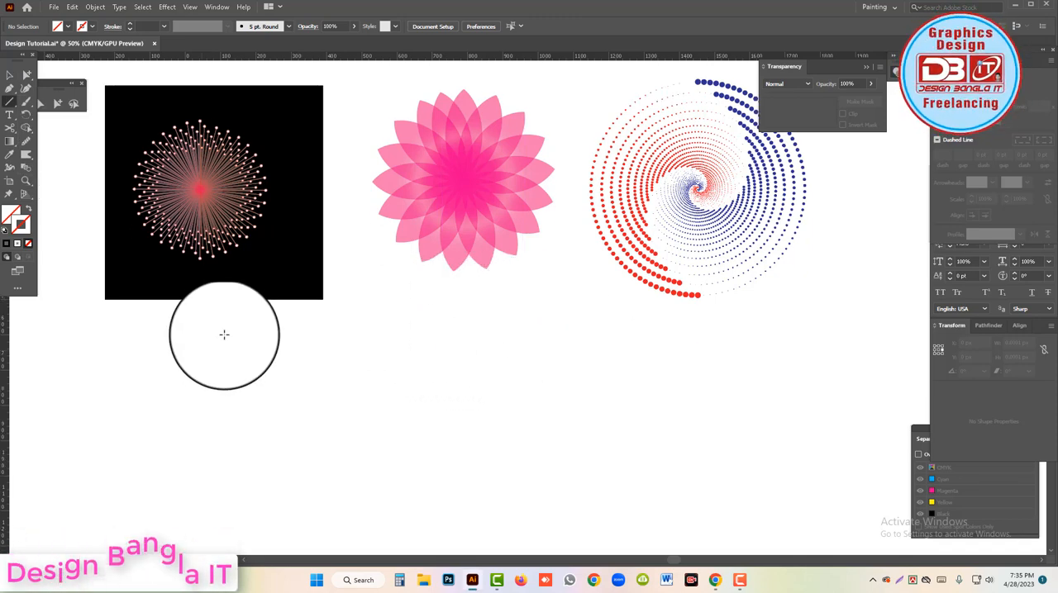
{"action": "left_click_drag", "start_coordinate": [224, 335], "coordinate": [224, 514]}
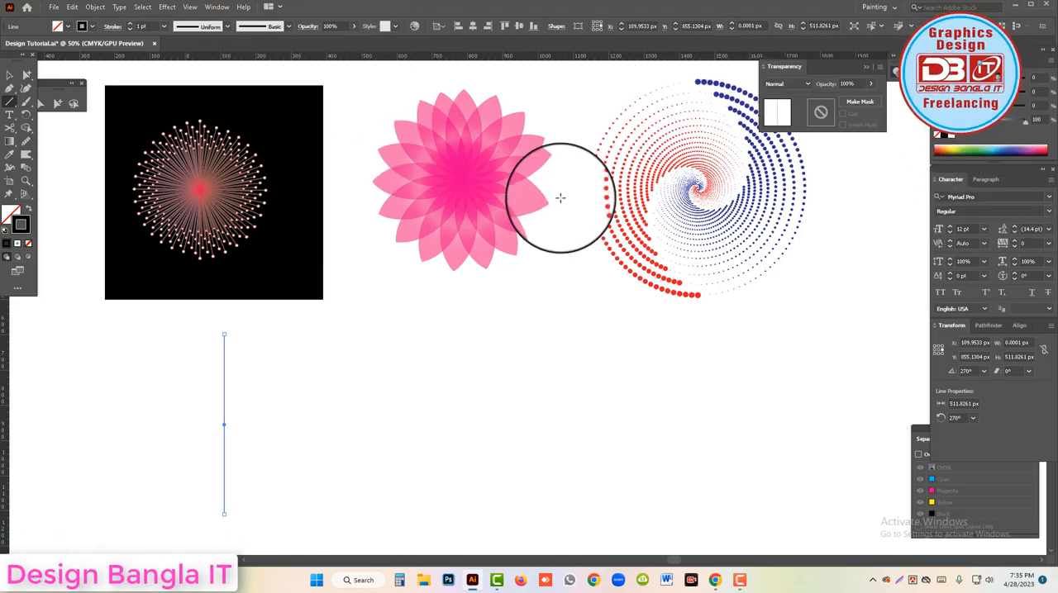
Select the new vertical line and set its stroke weight to 5 pt.
{"action": "left_click", "coordinate": [10, 78]}
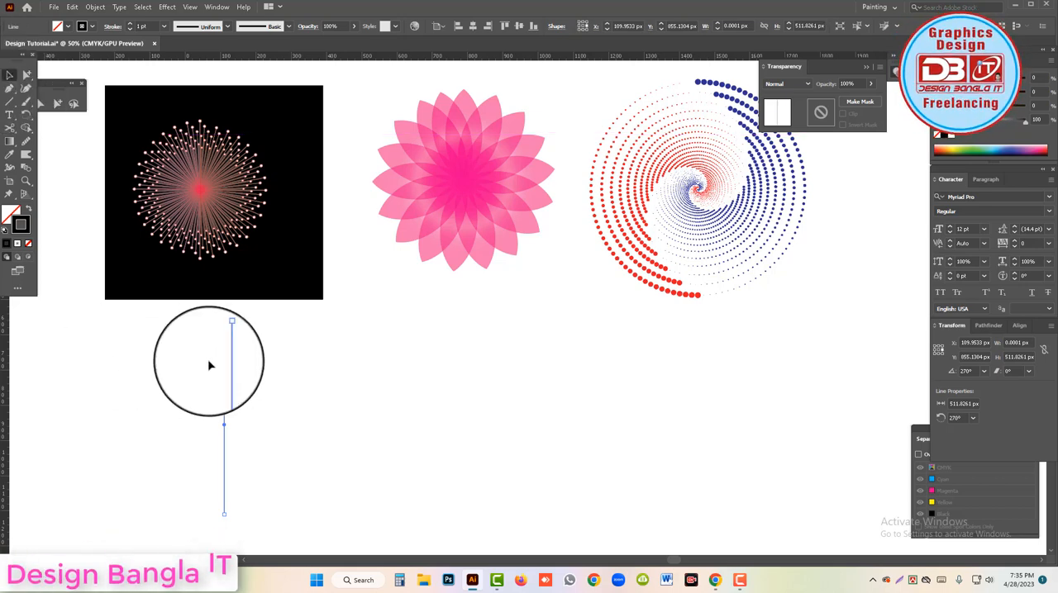
{"action": "left_click_drag", "start_coordinate": [213, 367], "coordinate": [245, 391]}
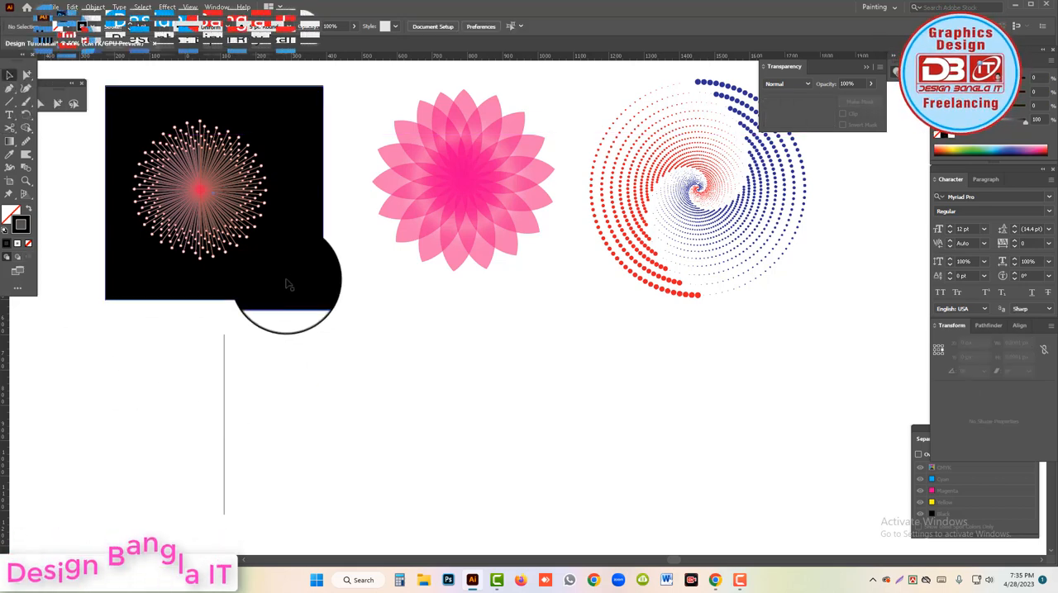
{"action": "left_click_drag", "start_coordinate": [206, 373], "coordinate": [250, 352]}
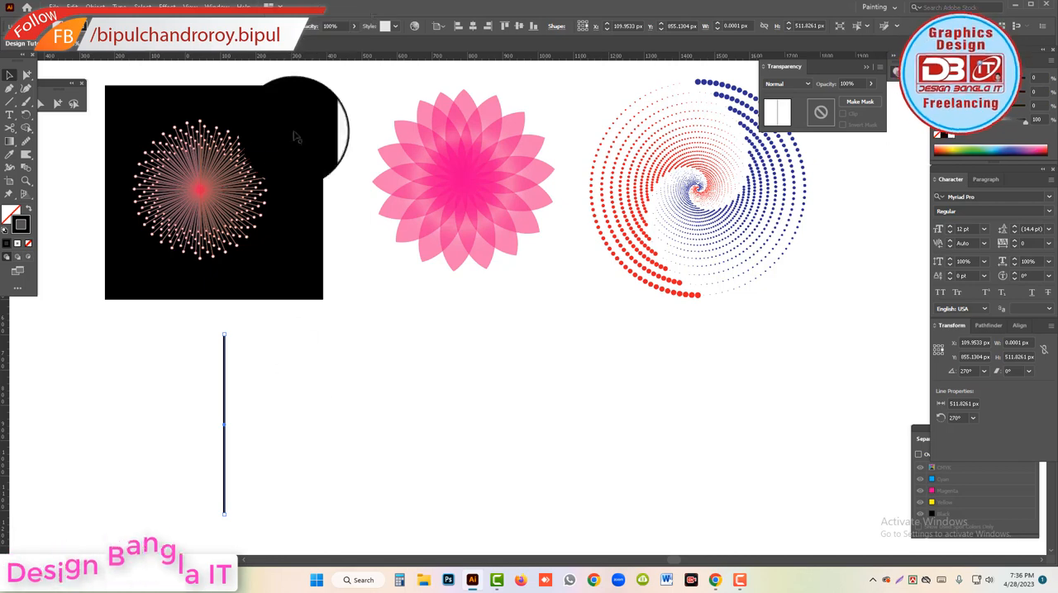
Add the round Arrow 21 arrowhead to both the start and the end of the line.
{"action": "left_click", "coordinate": [979, 57]}
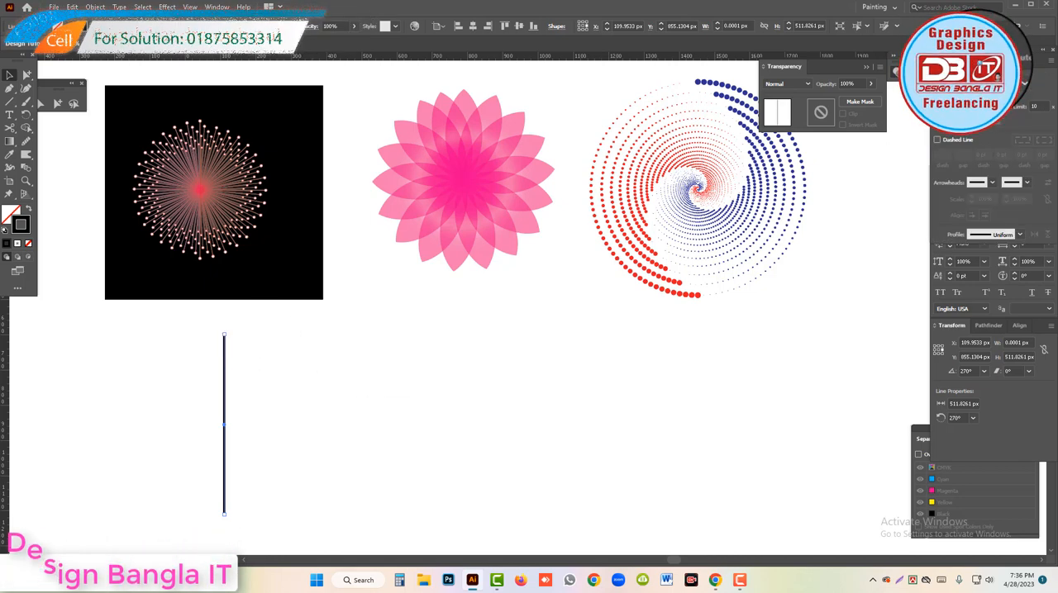
{"action": "left_click", "coordinate": [992, 183]}
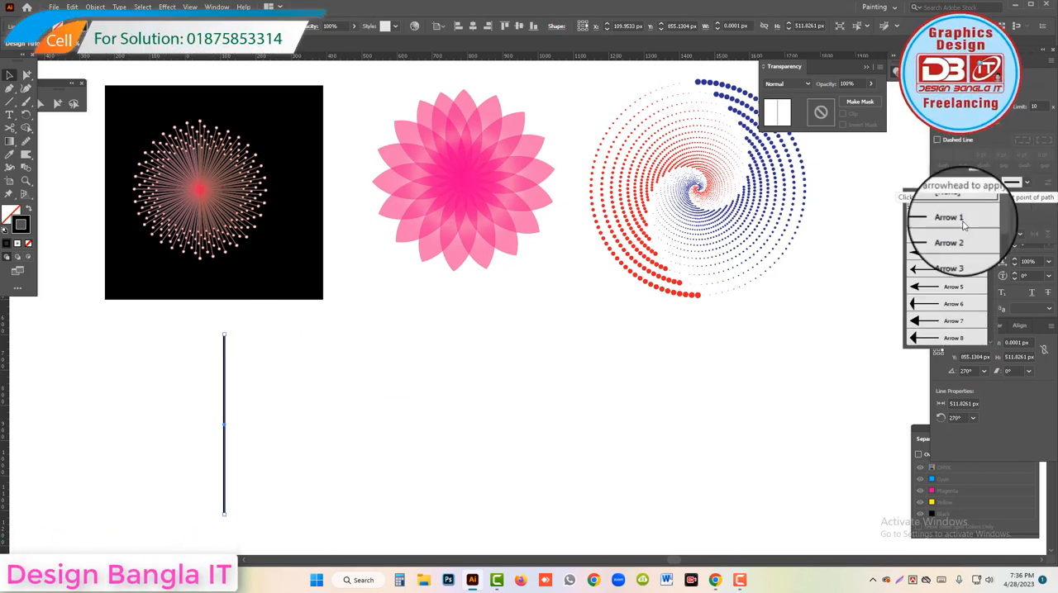
{"action": "scroll", "coordinate": [934, 257], "scroll_direction": "down", "scroll_amount": 5}
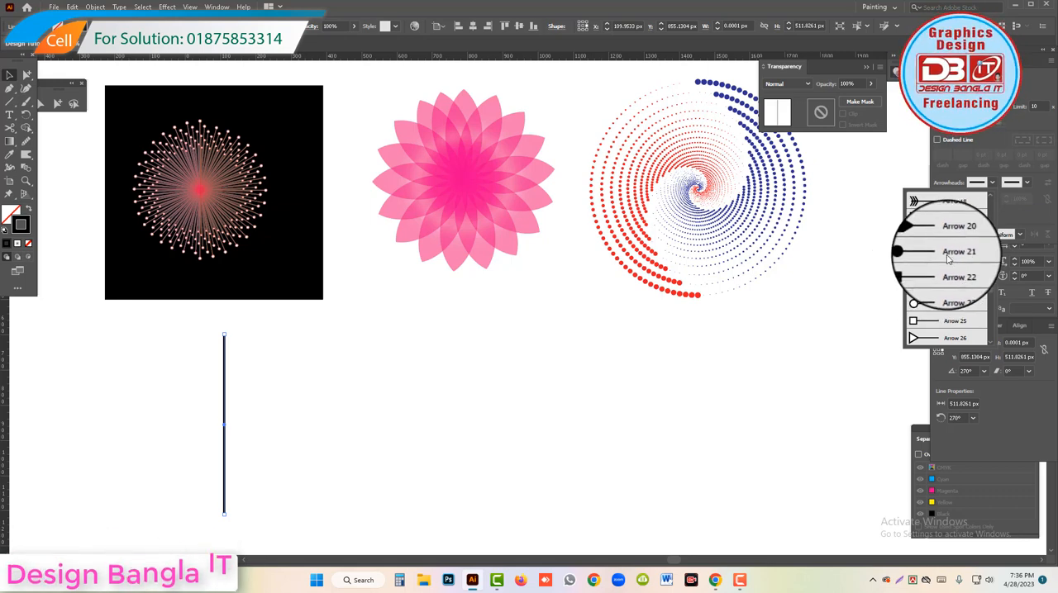
{"action": "left_click", "coordinate": [931, 259]}
{"action": "left_click", "coordinate": [1017, 185]}
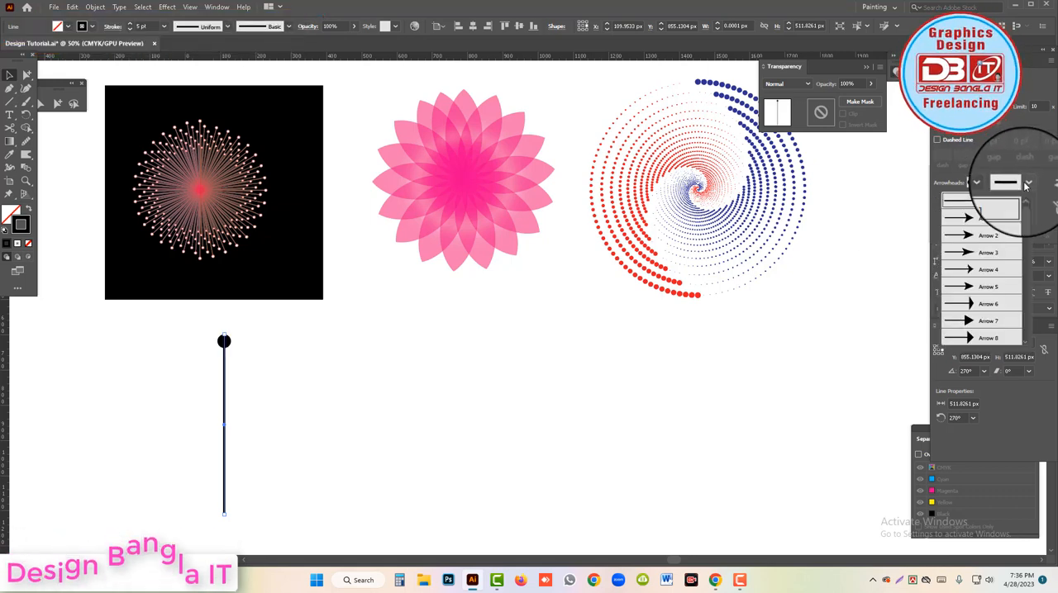
{"action": "scroll", "coordinate": [978, 273], "scroll_direction": "down", "scroll_amount": 4}
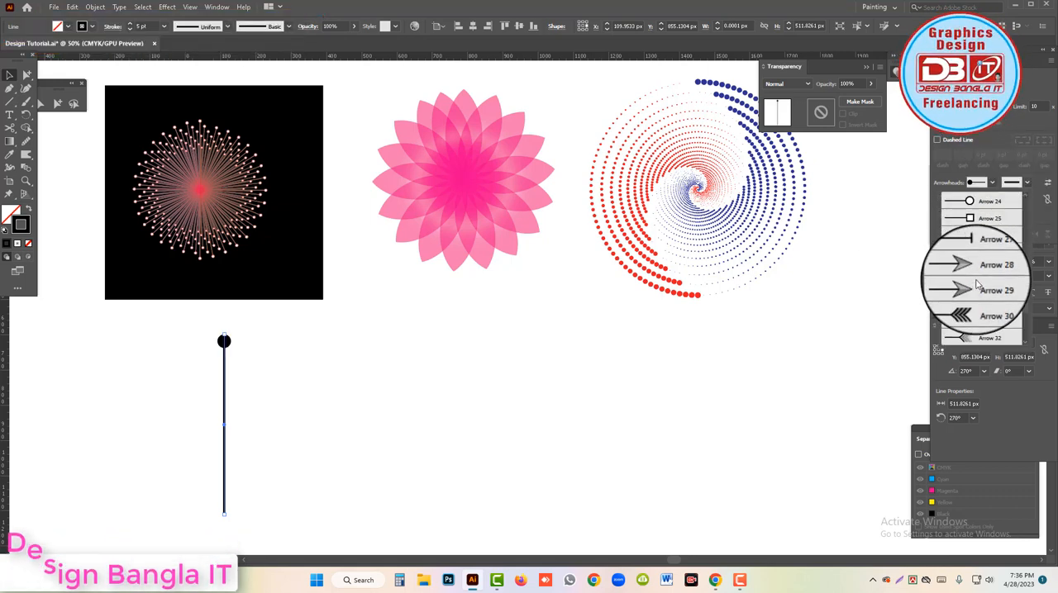
{"action": "scroll", "coordinate": [980, 283], "scroll_direction": "down", "scroll_amount": 2}
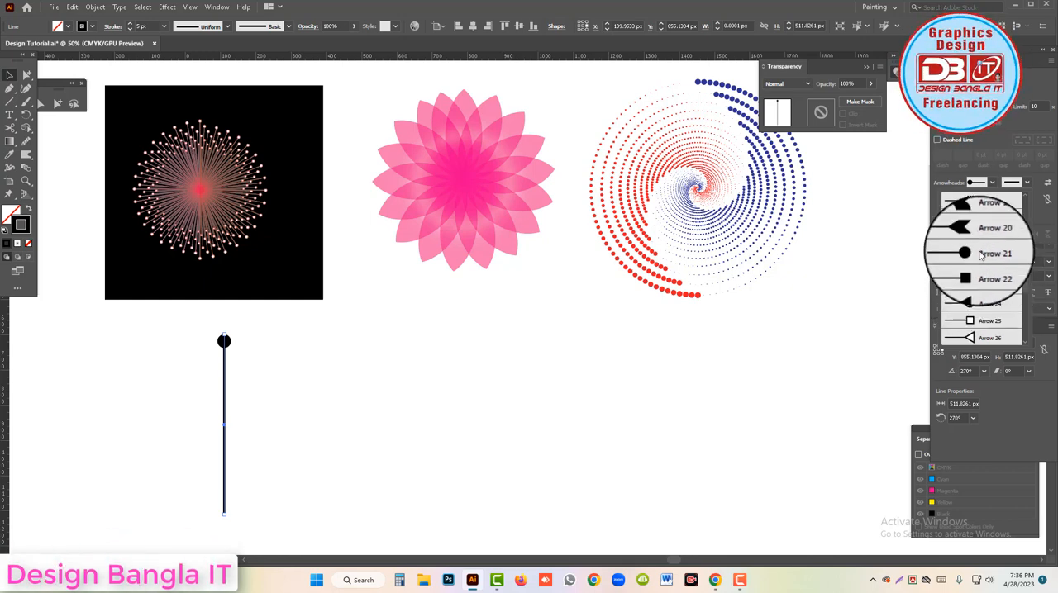
{"action": "left_click", "coordinate": [983, 270]}
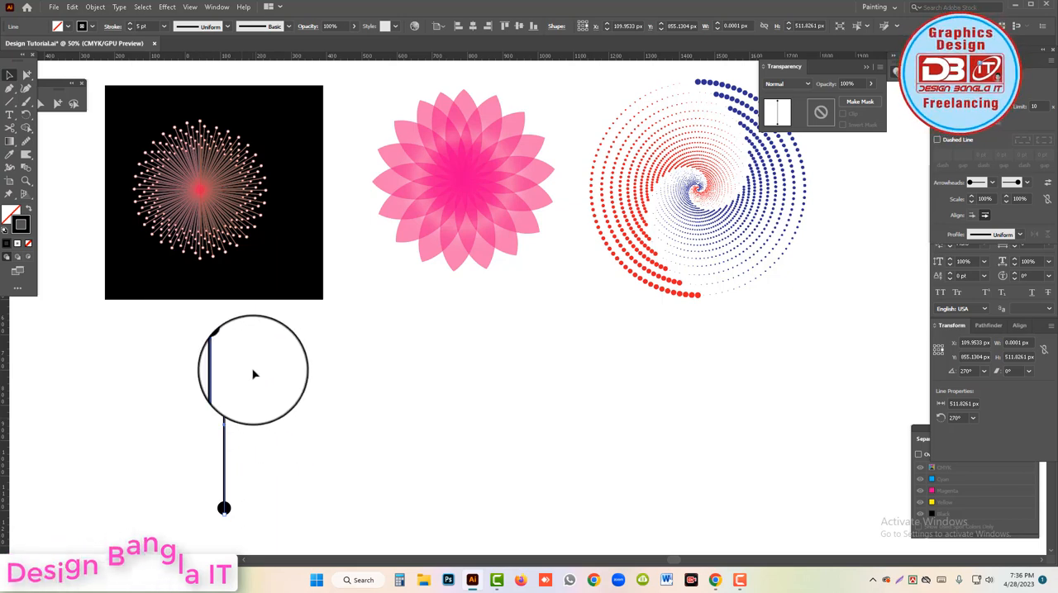
Set the dotted-end line's stroke weight to 3 pt.
{"action": "left_click_drag", "start_coordinate": [152, 27], "coordinate": [114, 30]}
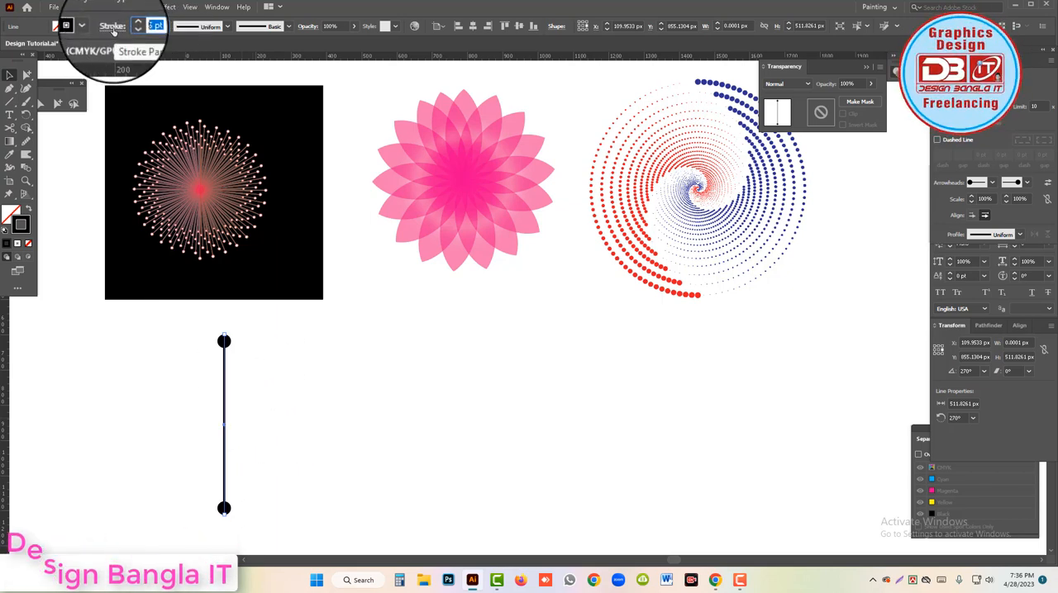
{"action": "type", "text": "3"}
{"action": "key", "text": "Return"}
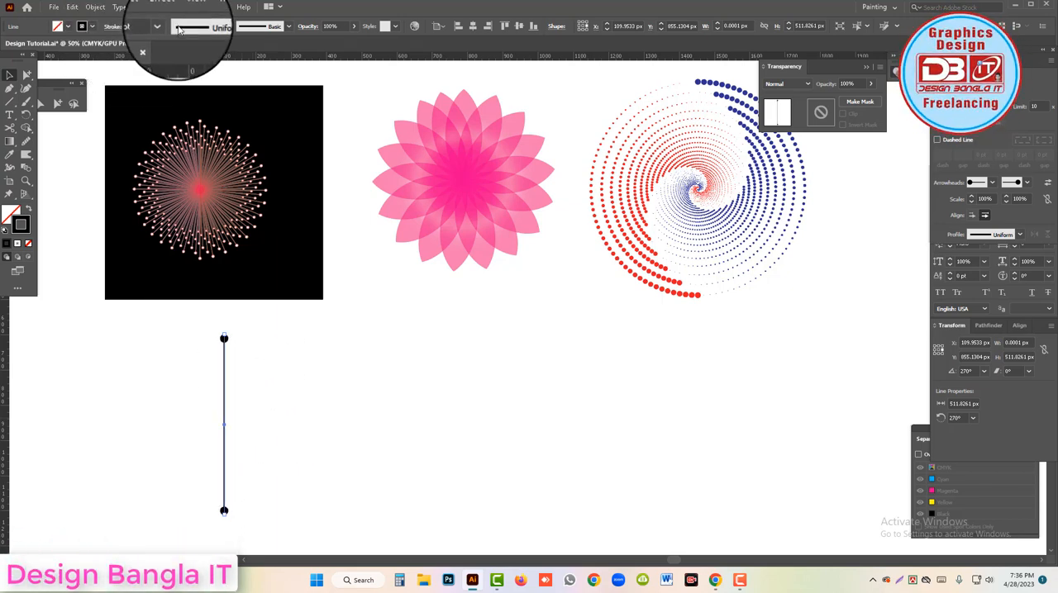
Apply a Transform effect to the line with 99% vertical scale, an 11° rotation angle and enough copies to form a full circular burst.
{"action": "left_click", "coordinate": [172, 10]}
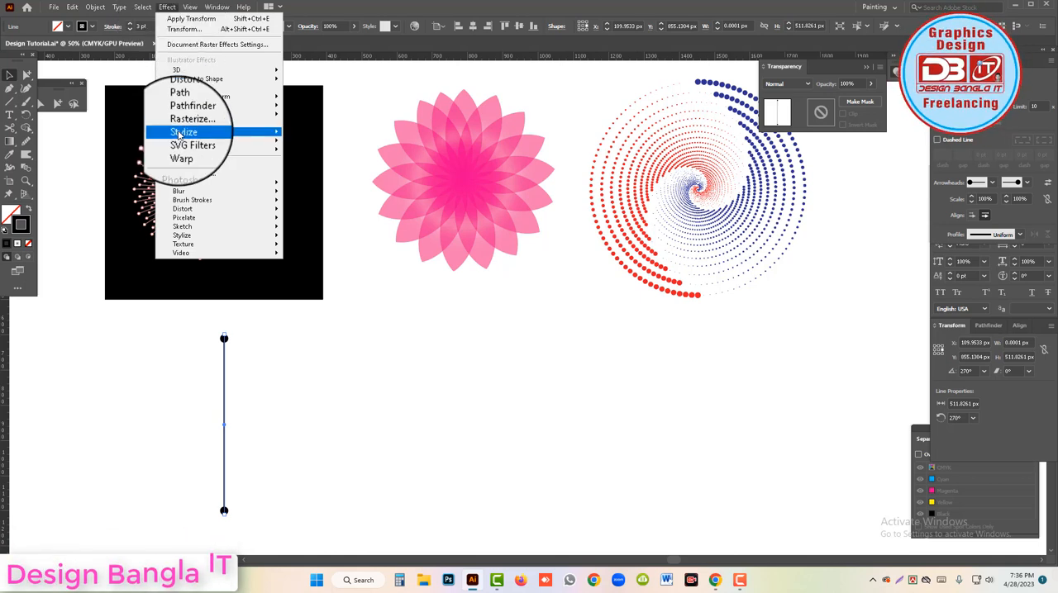
{"action": "mouse_move", "coordinate": [207, 98]}
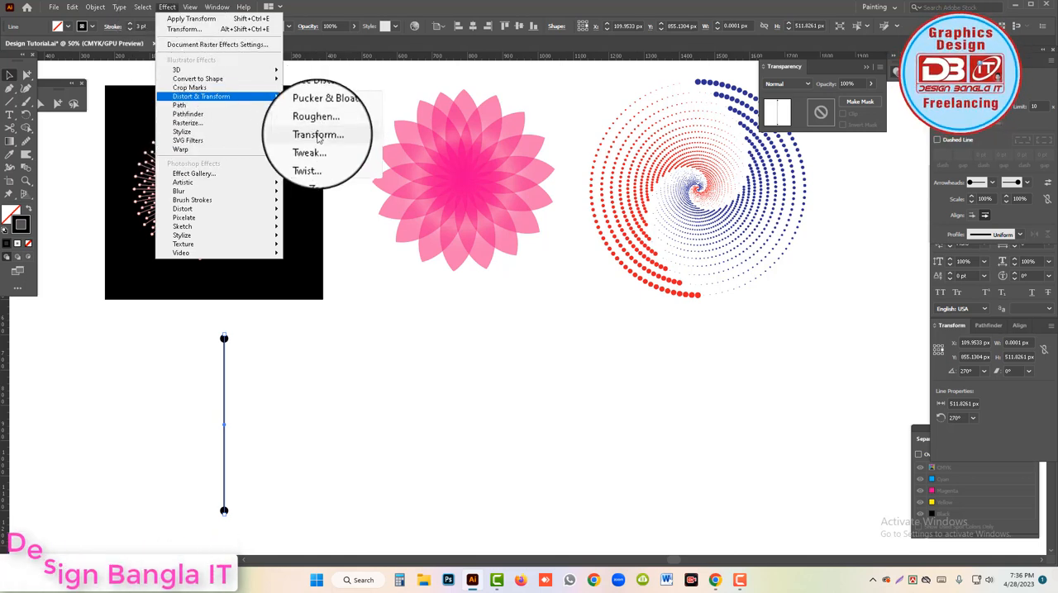
{"action": "left_click", "coordinate": [318, 136]}
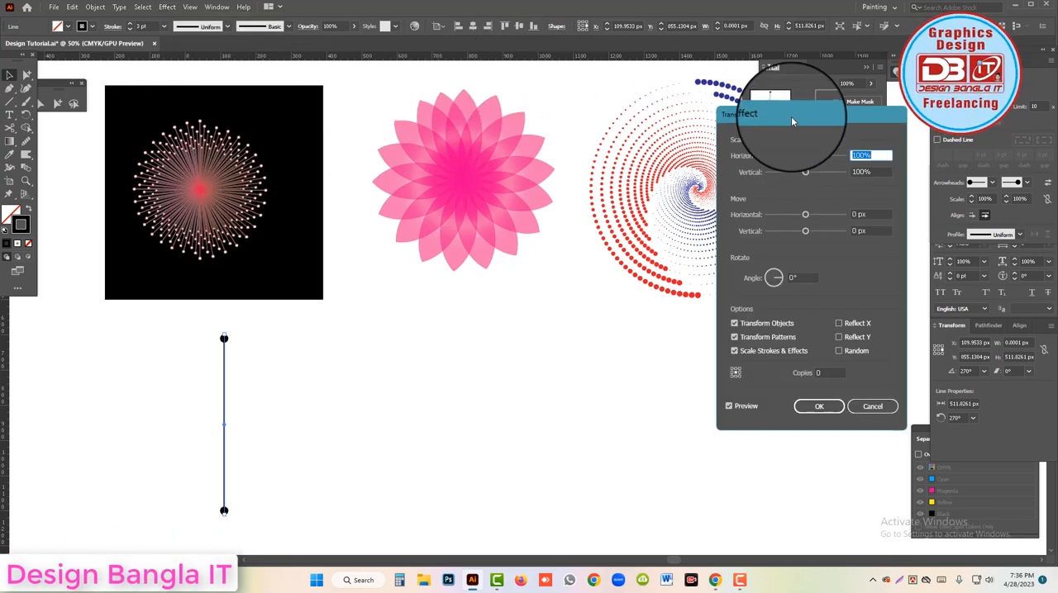
{"action": "left_click_drag", "start_coordinate": [576, 129], "coordinate": [576, 130]}
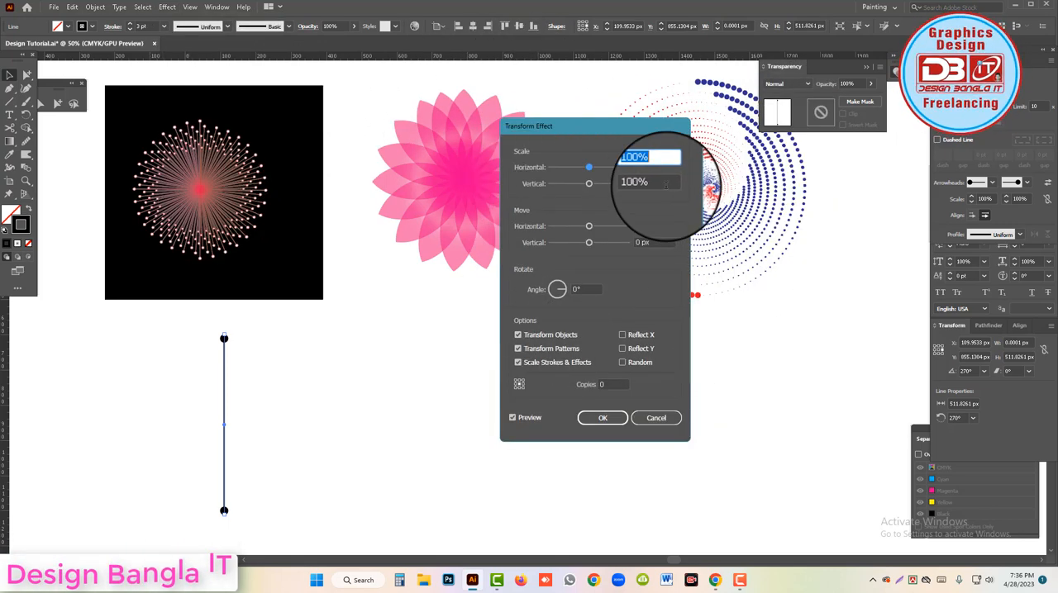
{"action": "left_click_drag", "start_coordinate": [663, 185], "coordinate": [609, 175]}
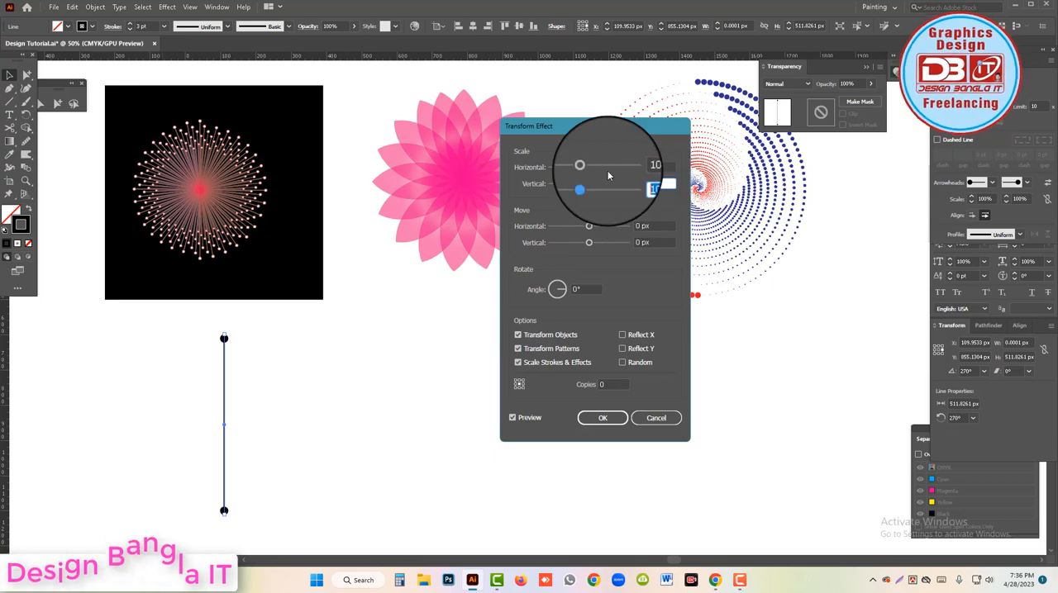
{"action": "key", "text": "BackSpace"}
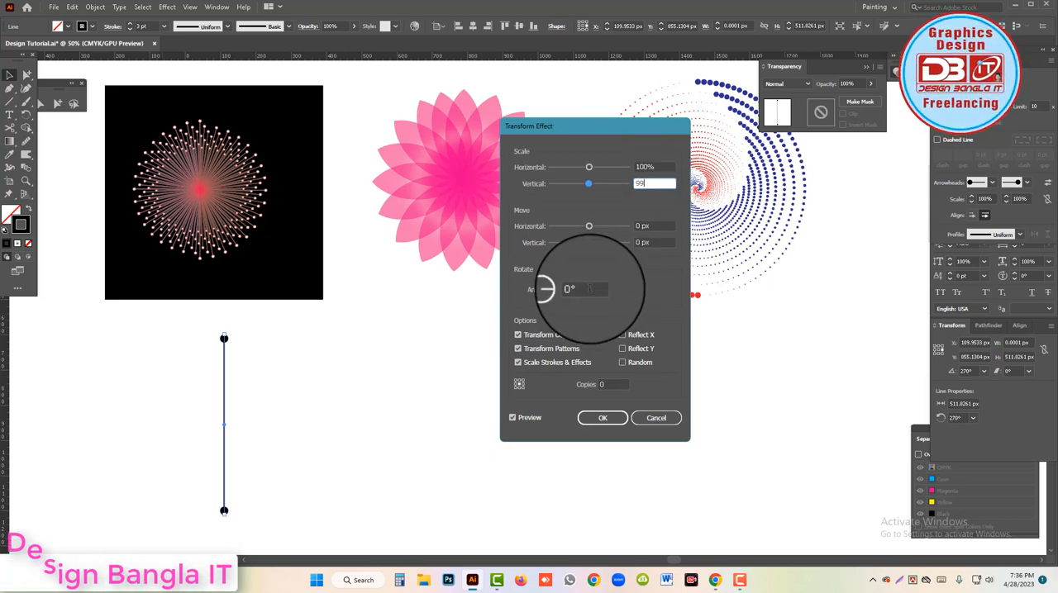
{"action": "left_click", "coordinate": [589, 288]}
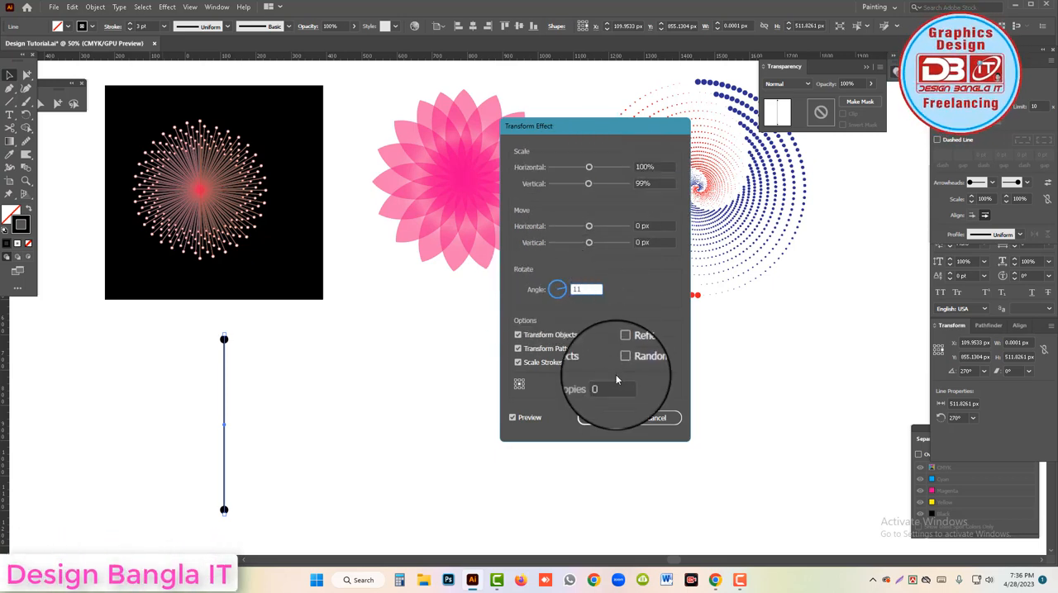
{"action": "left_click_drag", "start_coordinate": [610, 384], "coordinate": [579, 385]}
{"action": "type", "text": "1"}
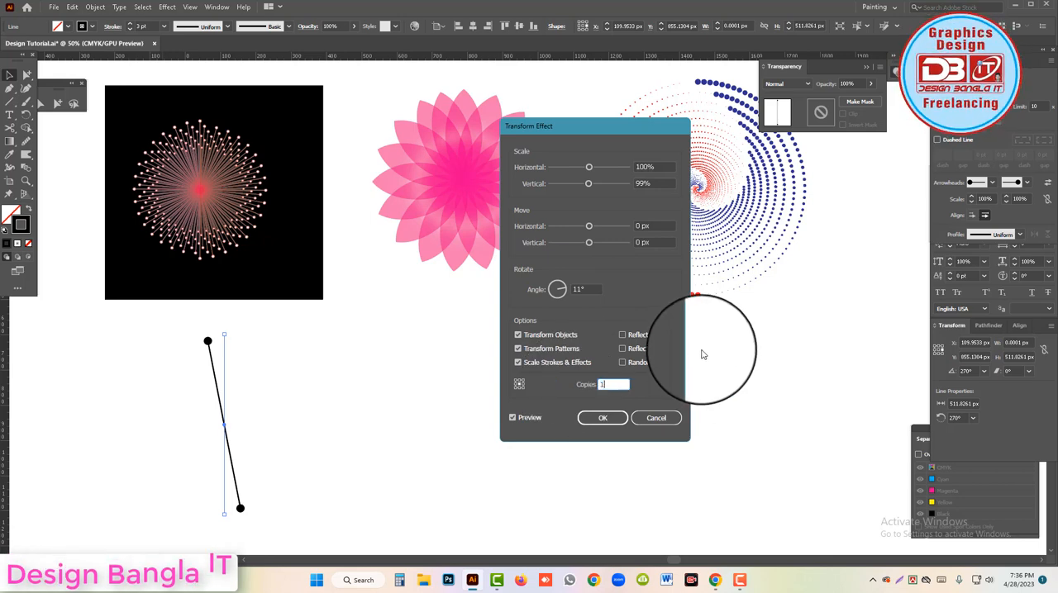
{"action": "left_click", "coordinate": [603, 420]}
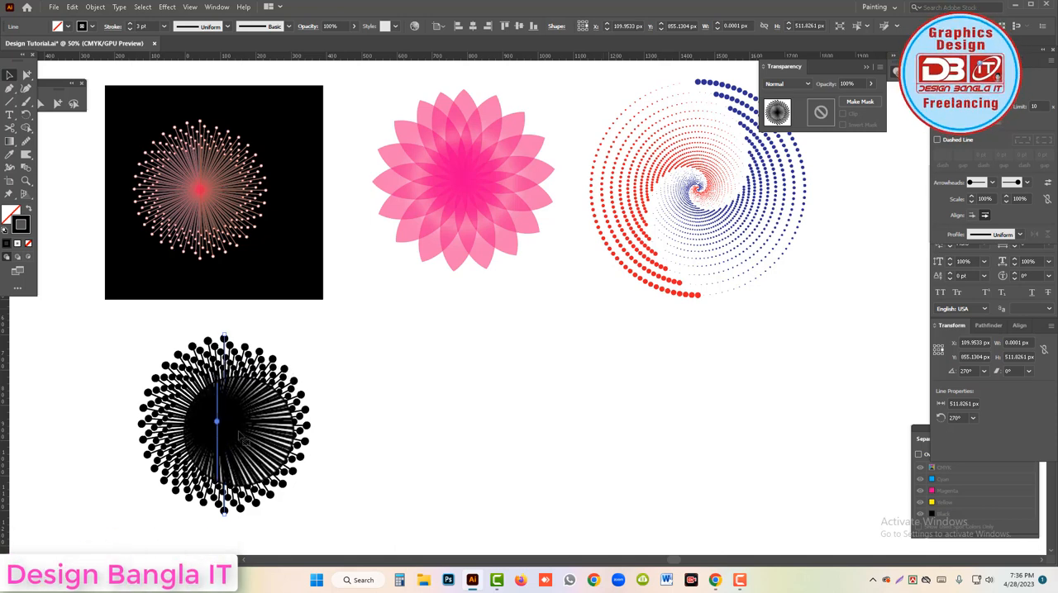
Thin the black burst's stroke weight to 1 pt and deselect it.
{"action": "left_click_drag", "start_coordinate": [152, 27], "coordinate": [107, 24]}
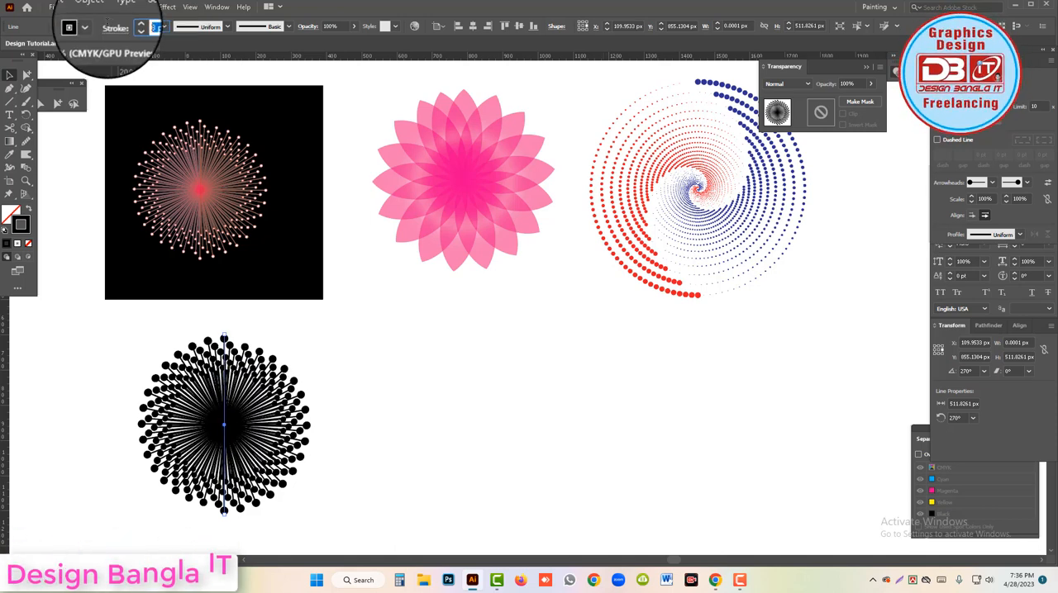
{"action": "type", "text": "1"}
{"action": "key", "text": "Return"}
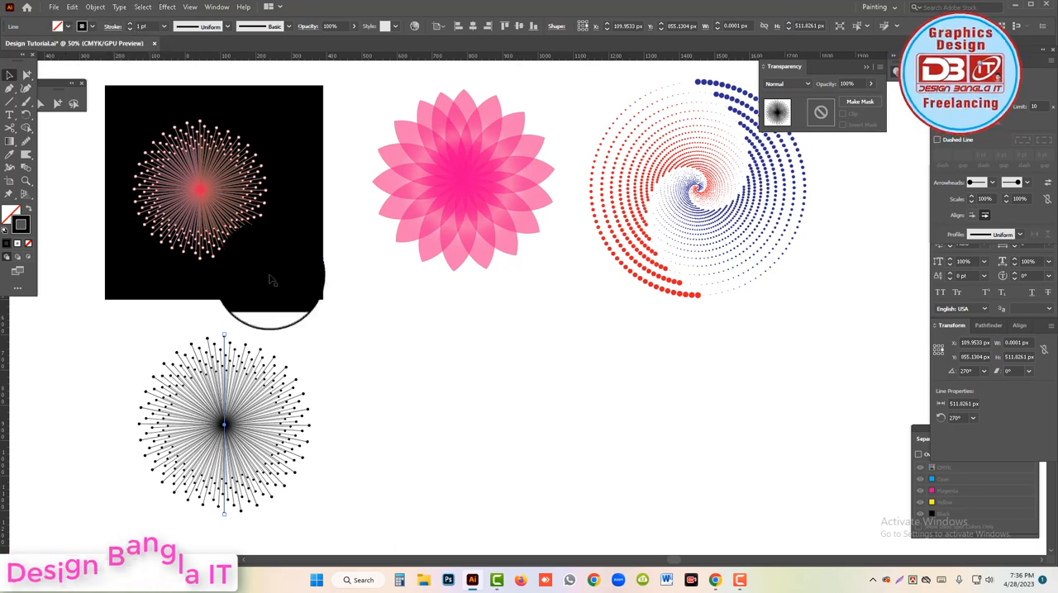
{"action": "left_click", "coordinate": [352, 340]}
{"action": "left_click", "coordinate": [270, 386], "text": "ctrl"}
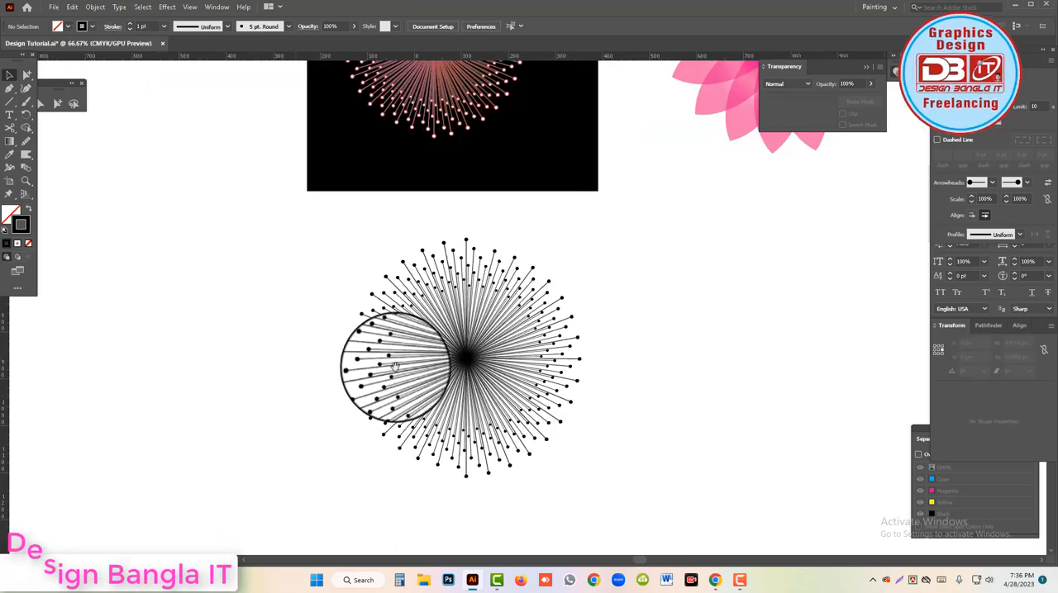
{"action": "scroll", "coordinate": [576, 322], "scroll_direction": "up", "scroll_amount": 2}
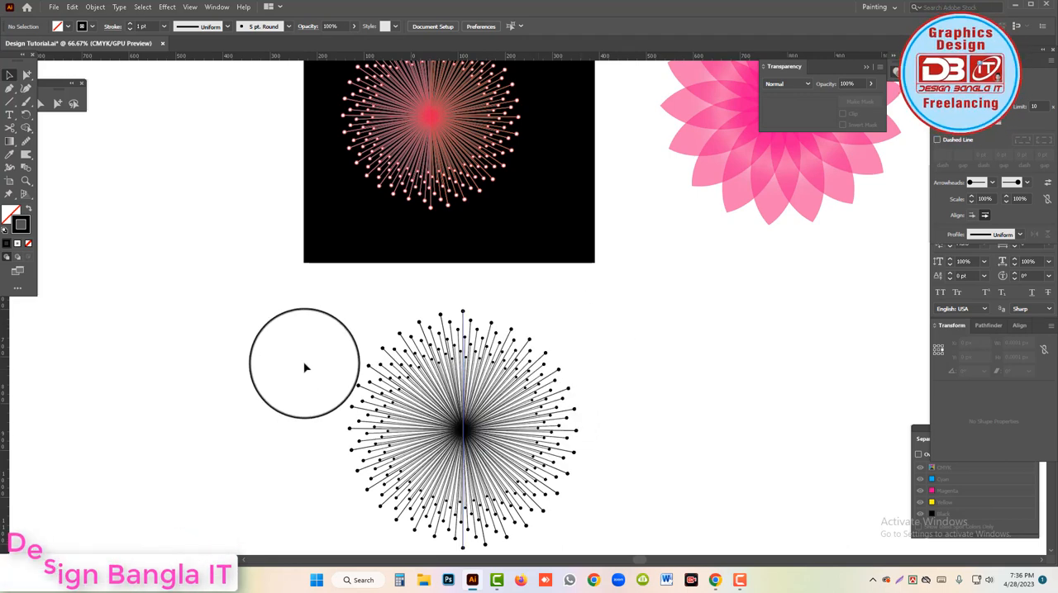
Select the black line burst and apply a radial black-to-white gradient to its stroke.
{"action": "left_click", "coordinate": [564, 462]}
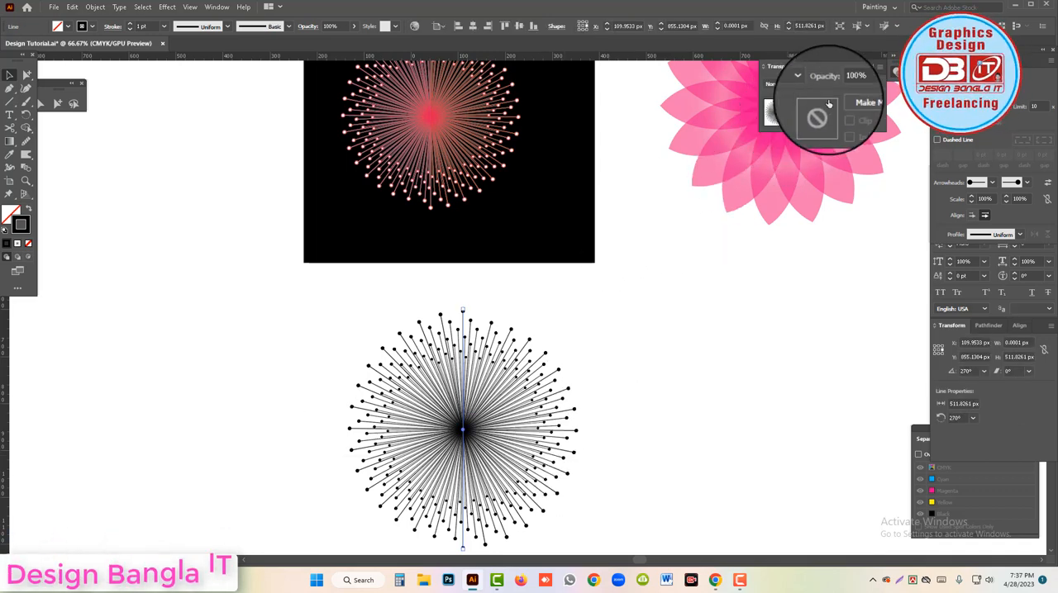
{"action": "left_click", "coordinate": [887, 73]}
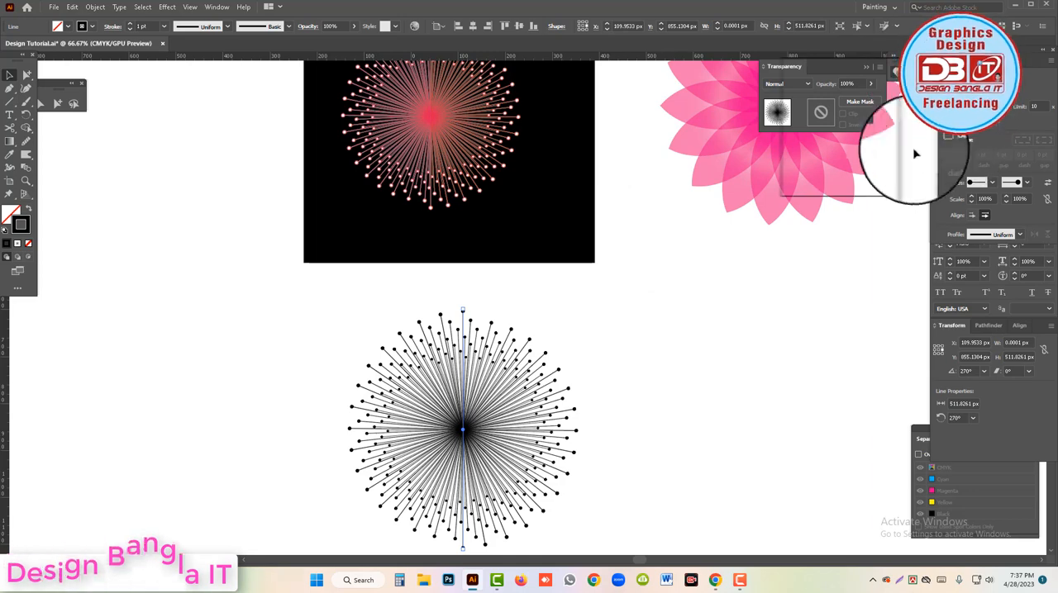
{"action": "left_click", "coordinate": [215, 11]}
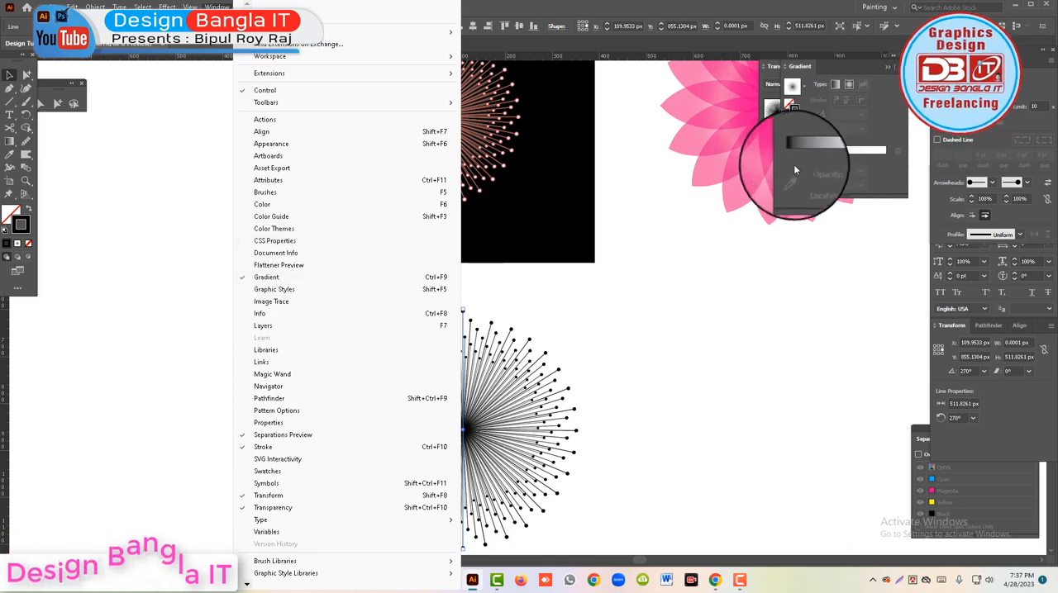
{"action": "left_click", "coordinate": [856, 157]}
{"action": "left_click", "coordinate": [857, 155]}
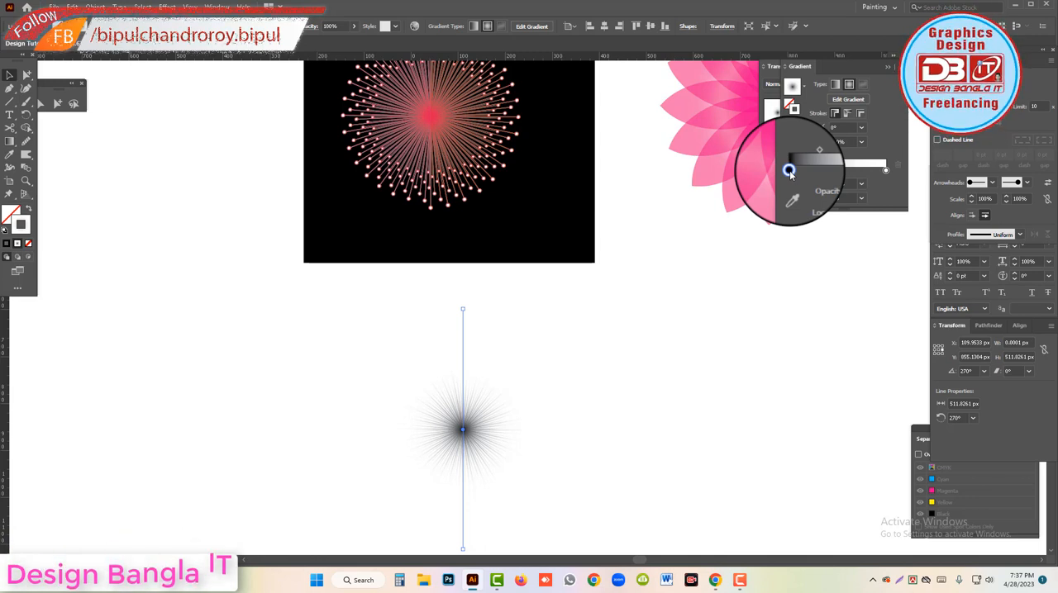
Recolour the burst's radial stroke gradient from red at the centre to orange at the outer end, and deselect the artwork.
{"action": "double_click", "coordinate": [789, 171]}
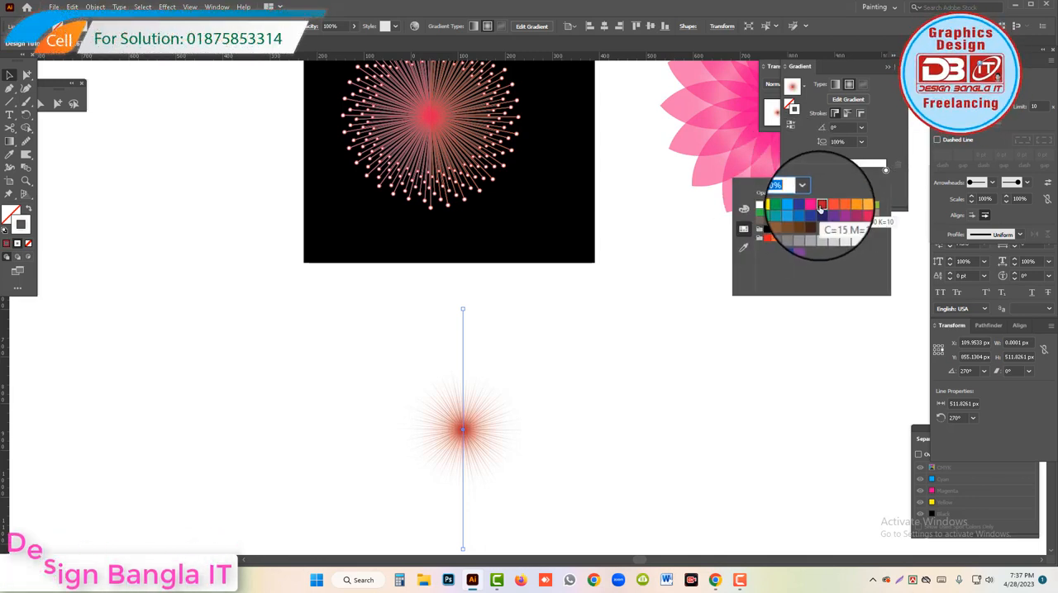
{"action": "left_click", "coordinate": [885, 171]}
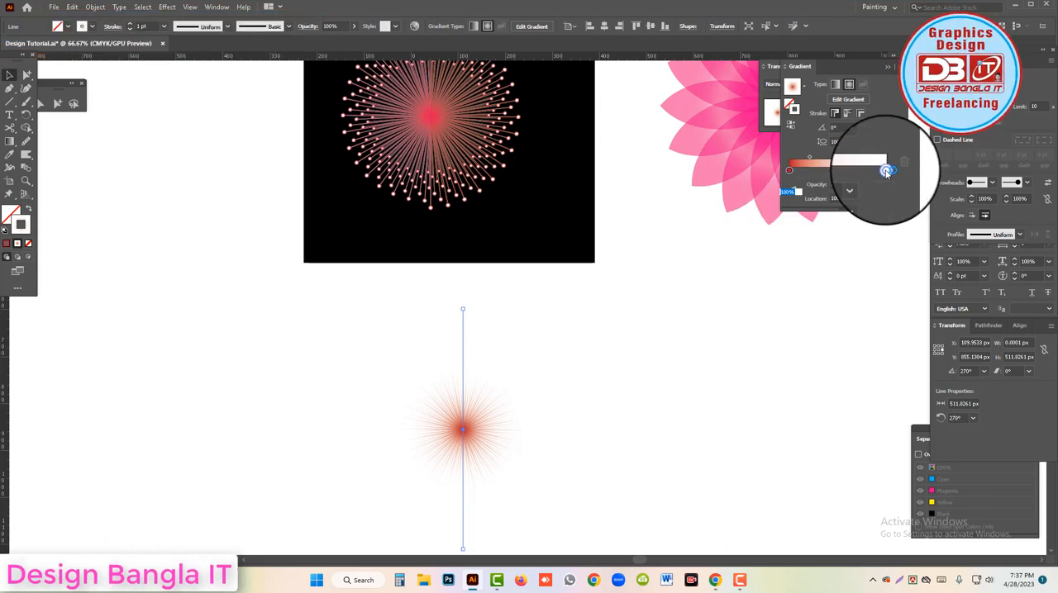
{"action": "double_click", "coordinate": [885, 171]}
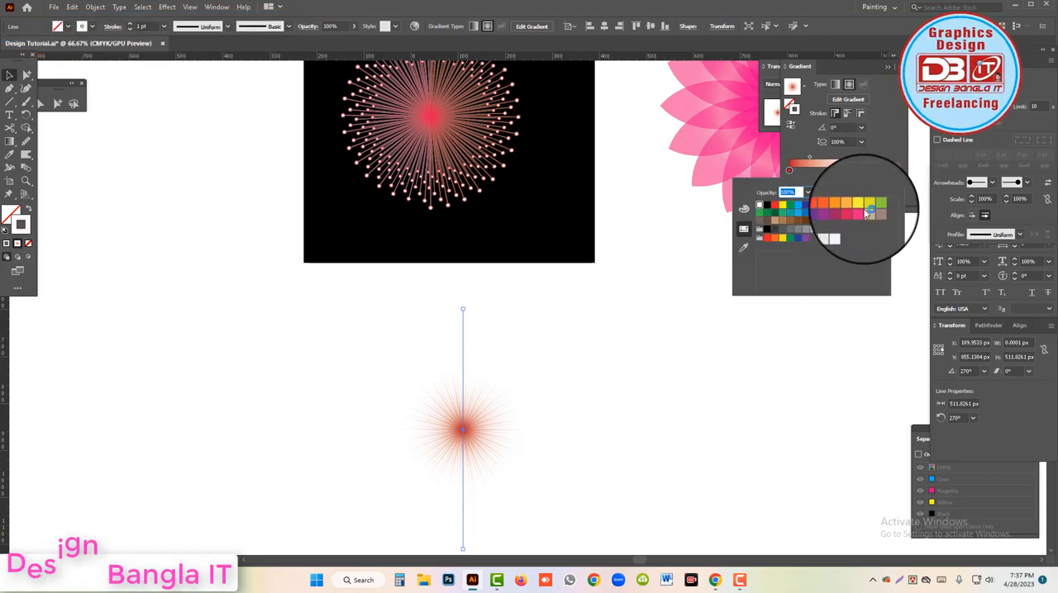
{"action": "left_click", "coordinate": [843, 206]}
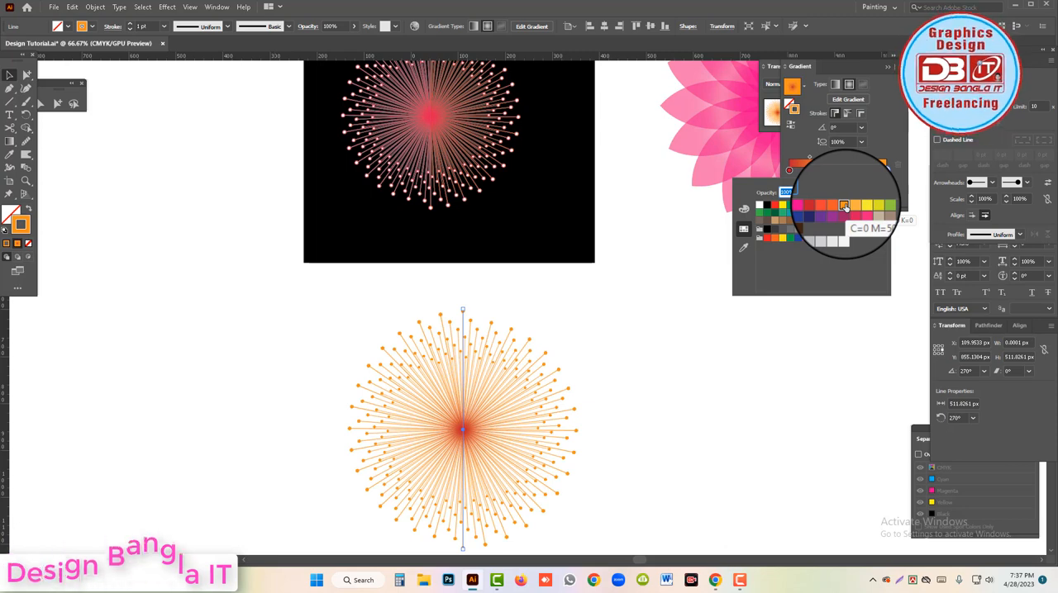
{"action": "left_click", "coordinate": [634, 315]}
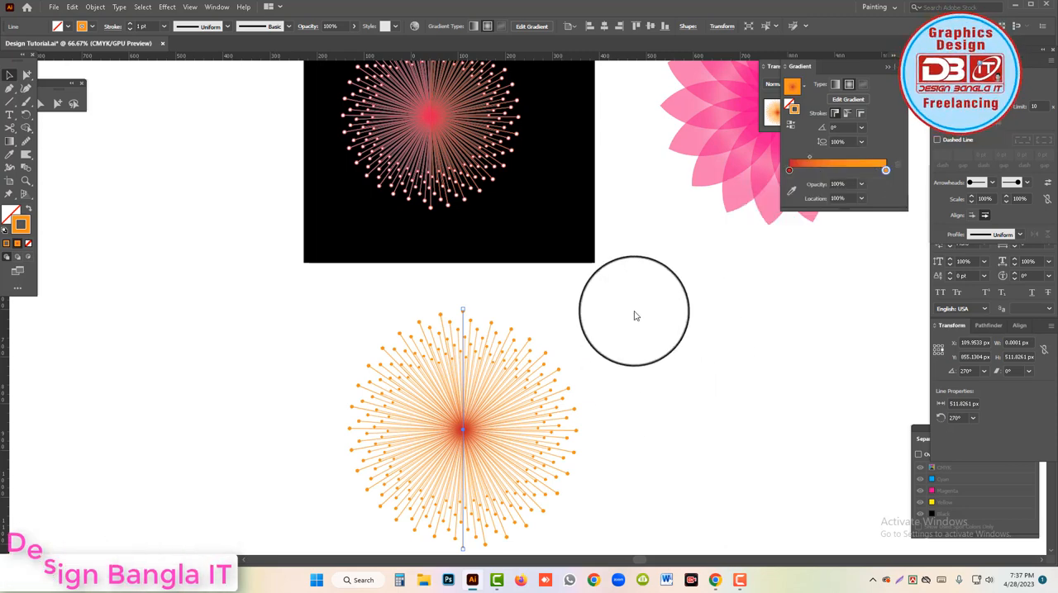
{"action": "left_click", "coordinate": [635, 315]}
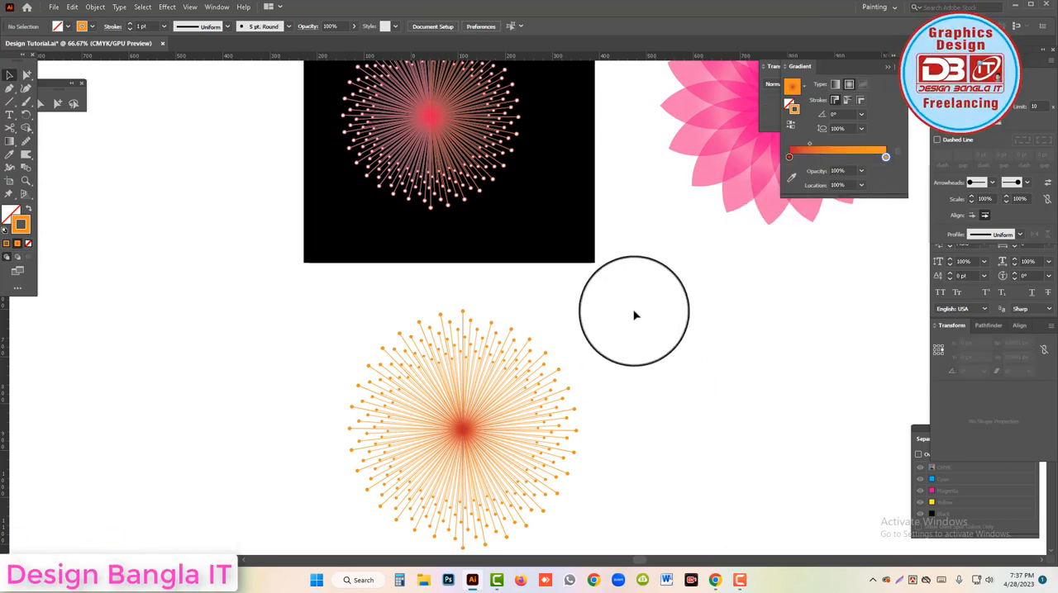
Draw a circle about 529 px in diameter with the Ellipse tool below the pink flower, beside the orange burst.
{"action": "left_click", "coordinate": [484, 380], "text": "ctrl"}
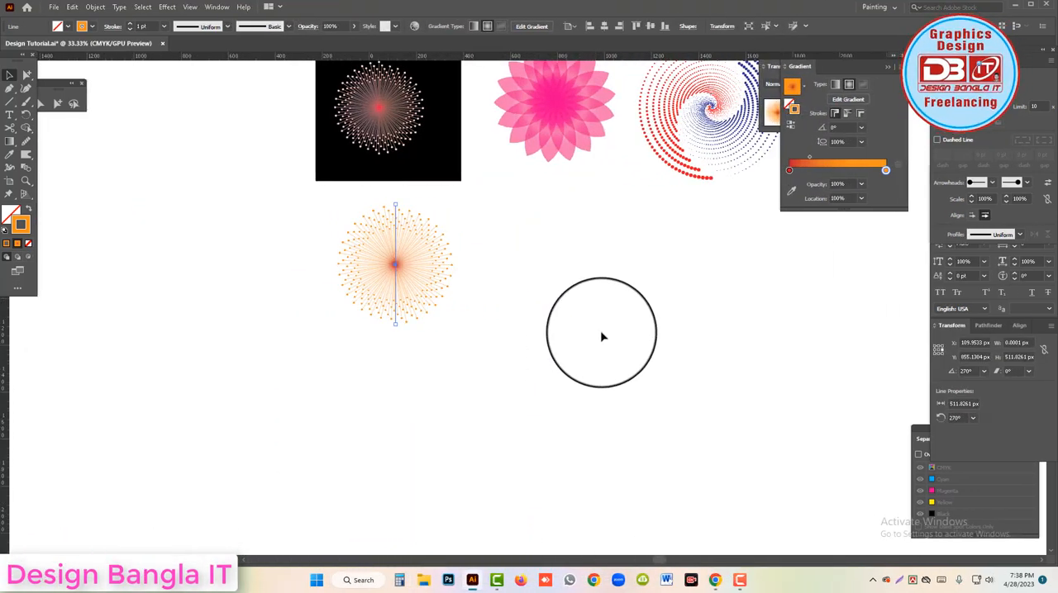
{"action": "scroll", "coordinate": [602, 335], "scroll_direction": "up", "scroll_amount": 4}
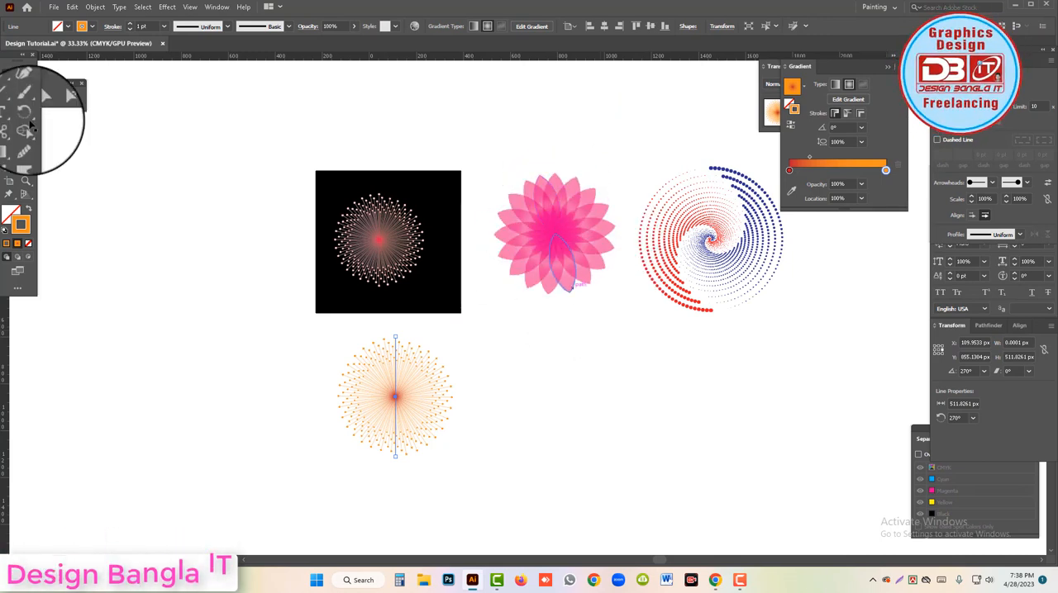
{"action": "left_click", "coordinate": [13, 103]}
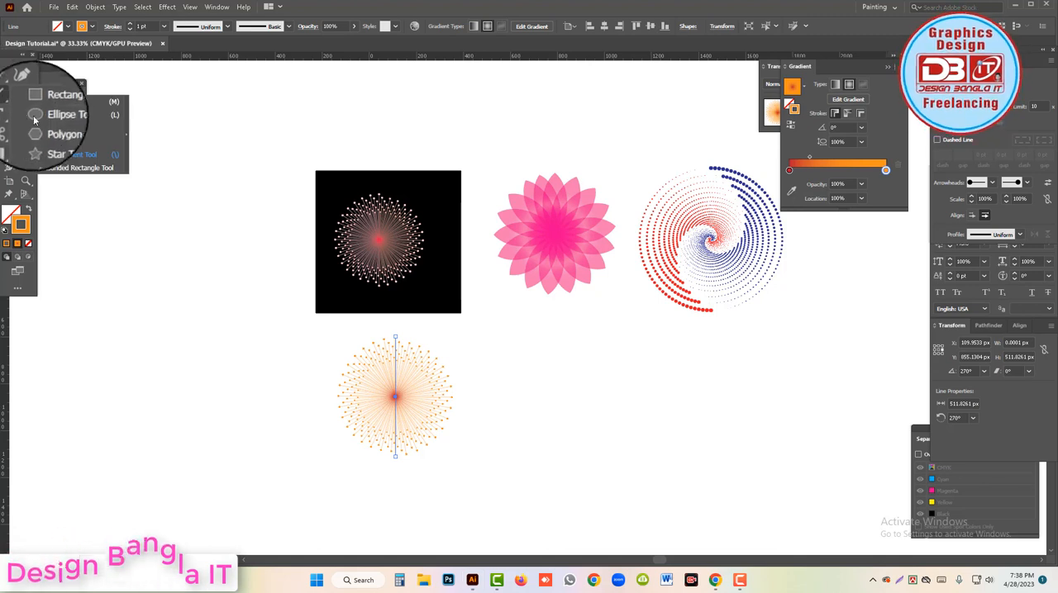
{"action": "left_click", "coordinate": [45, 118]}
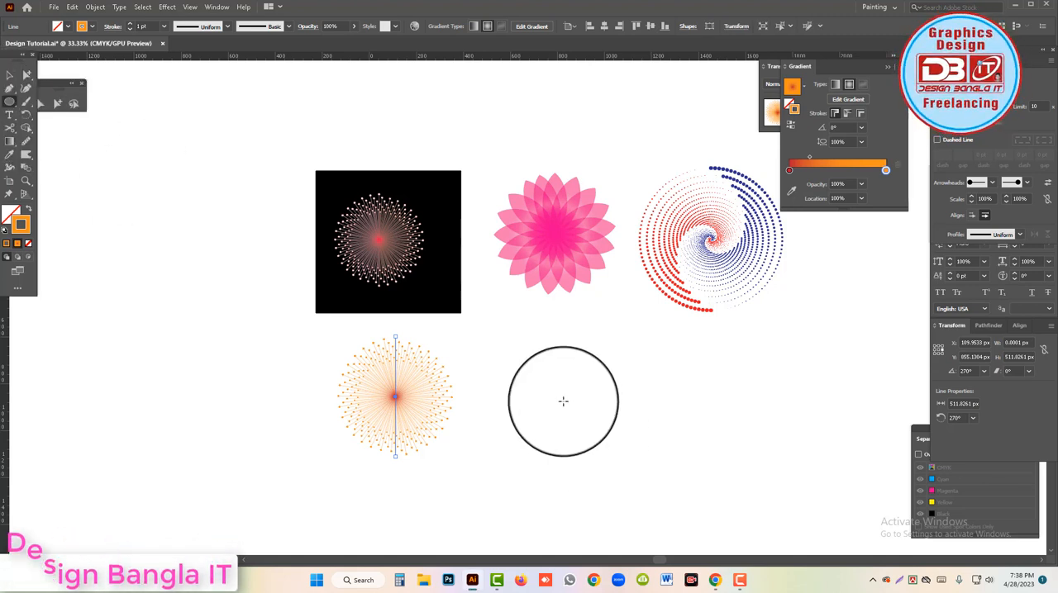
{"action": "left_click_drag", "start_coordinate": [560, 394], "coordinate": [621, 422]}
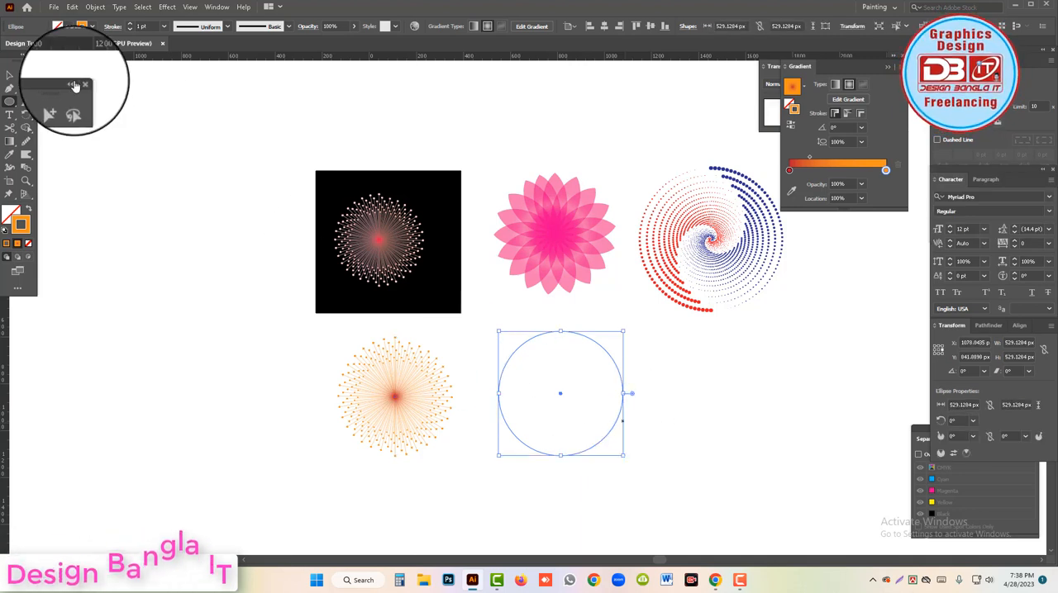
Scale the circle down to about 510 px in diameter.
{"action": "left_click", "coordinate": [12, 76]}
{"action": "left_click_drag", "start_coordinate": [716, 361], "coordinate": [538, 386]}
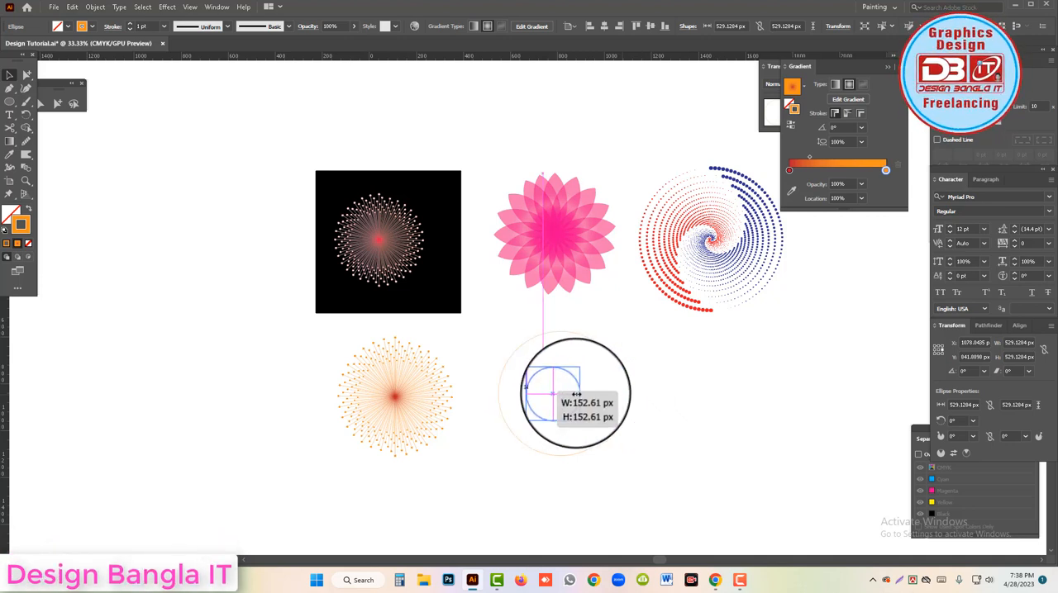
{"action": "mouse_move", "coordinate": [606, 402]}
{"action": "left_mouse_down"}
{"action": "mouse_move", "coordinate": [646, 393]}
{"action": "mouse_move", "coordinate": [607, 390]}
{"action": "left_mouse_up"}
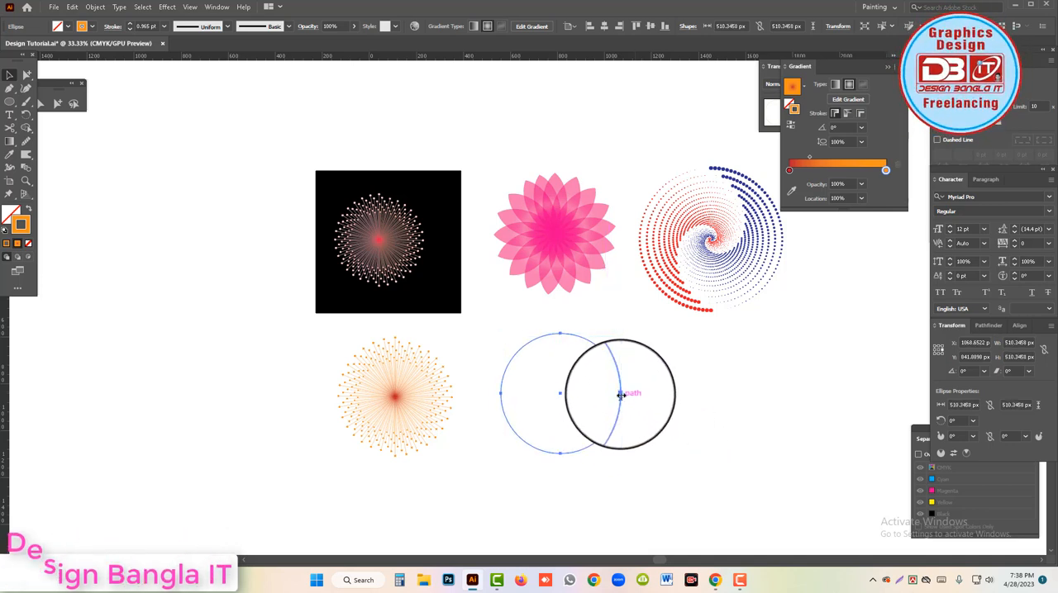
Duplicate the circle horizontally with an offset of about 254 px so the two circles overlap.
{"action": "left_click_drag", "start_coordinate": [621, 396], "coordinate": [562, 382]}
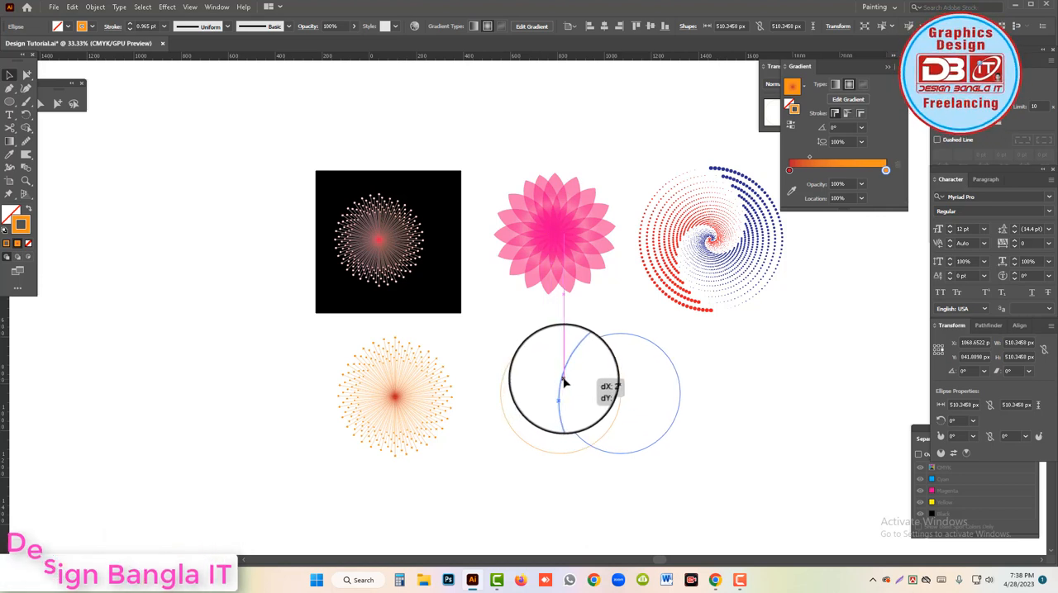
{"action": "left_click_drag", "start_coordinate": [564, 382], "coordinate": [571, 385]}
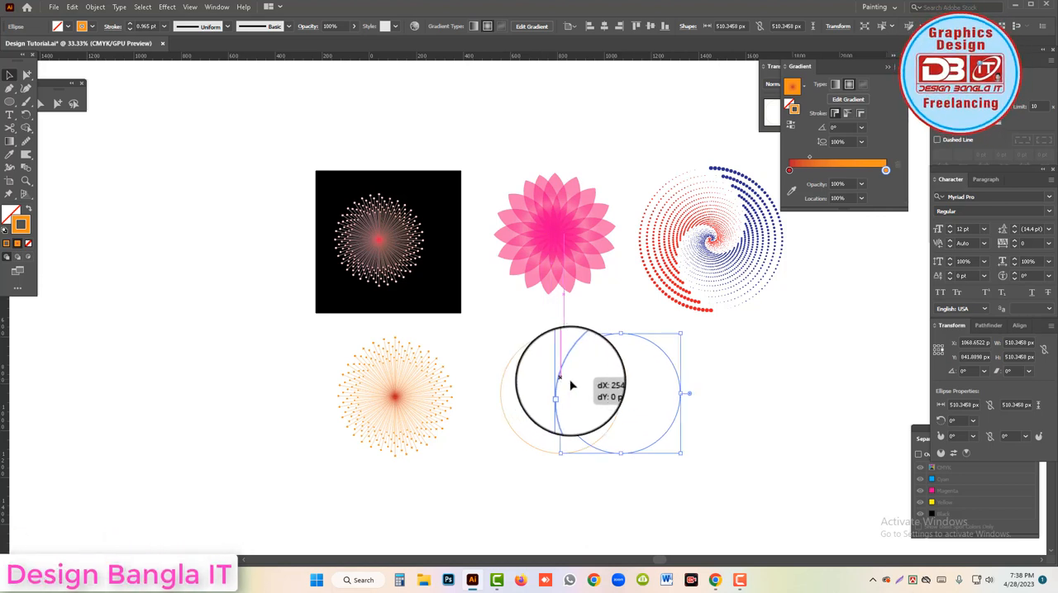
{"action": "left_click_drag", "start_coordinate": [736, 430], "coordinate": [597, 408]}
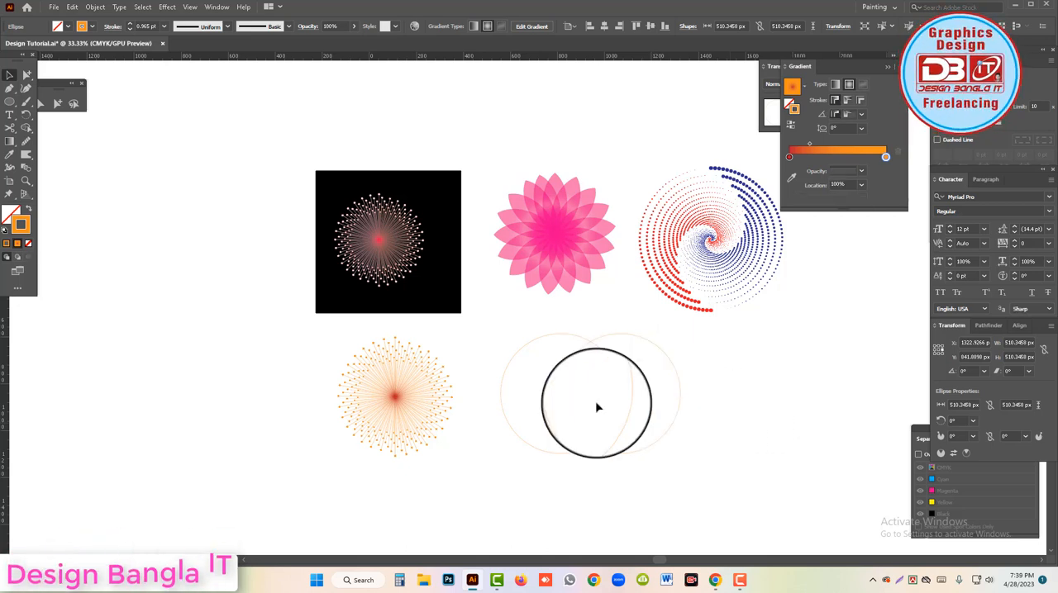
Split the two overlapping circles into separate regions with the Shape Builder tool.
{"action": "left_click_drag", "start_coordinate": [700, 458], "coordinate": [583, 392]}
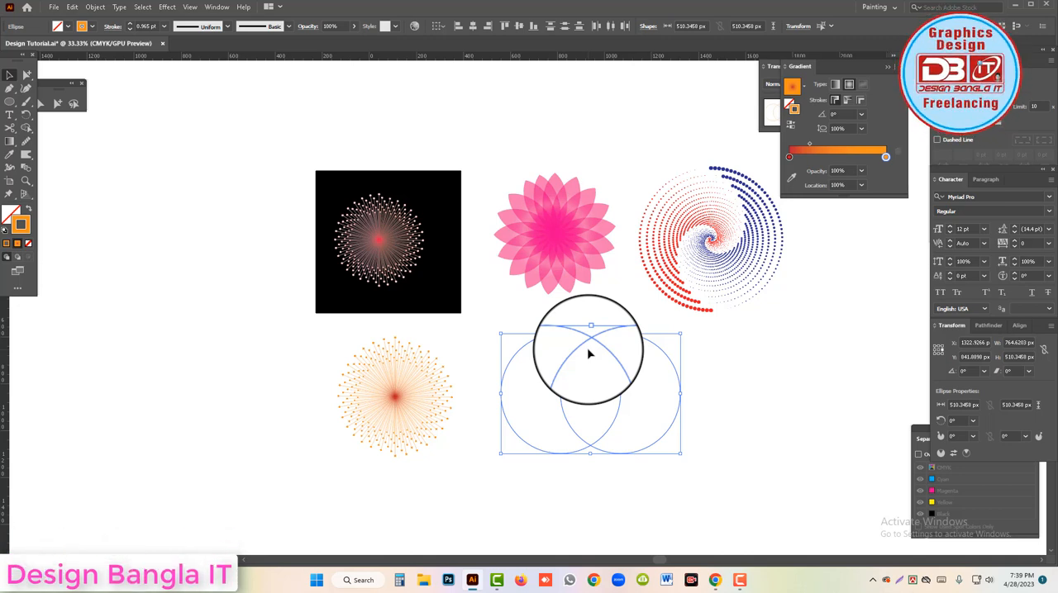
{"action": "left_click", "coordinate": [26, 129]}
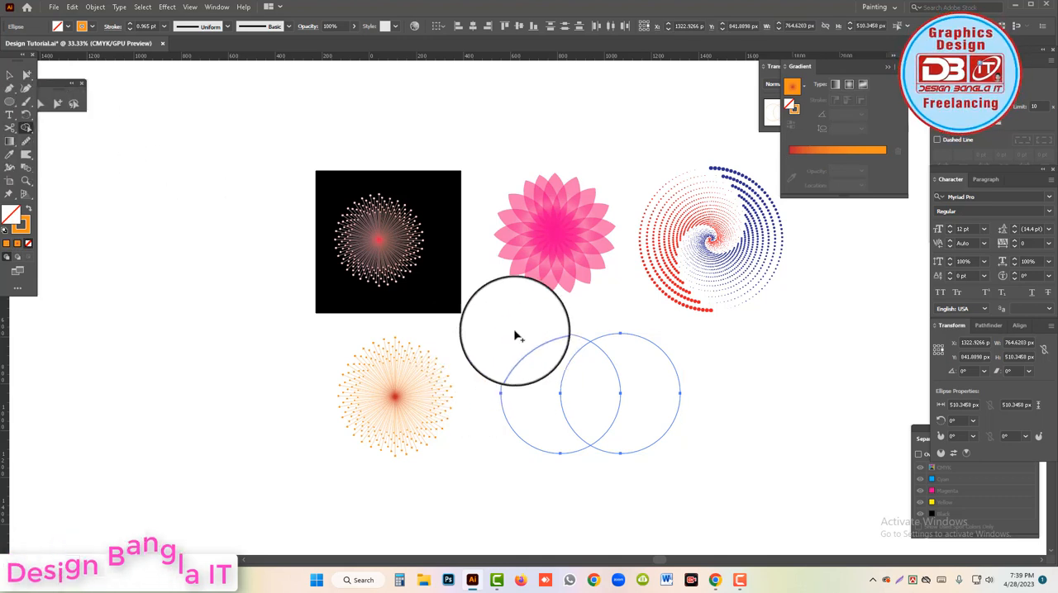
{"action": "mouse_move", "coordinate": [515, 333]}
{"action": "left_mouse_down"}
{"action": "mouse_move", "coordinate": [539, 389]}
{"action": "mouse_move", "coordinate": [552, 389]}
{"action": "left_mouse_up"}
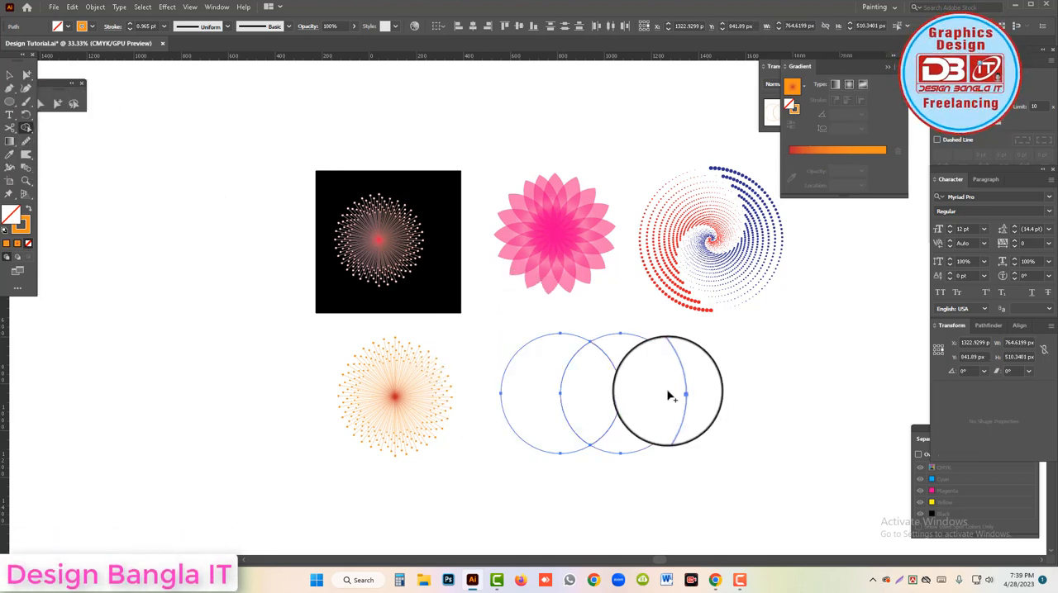
Delete the two outer crescents, keeping only the central lens-shaped petal.
{"action": "left_click_drag", "start_coordinate": [543, 385], "coordinate": [528, 361]}
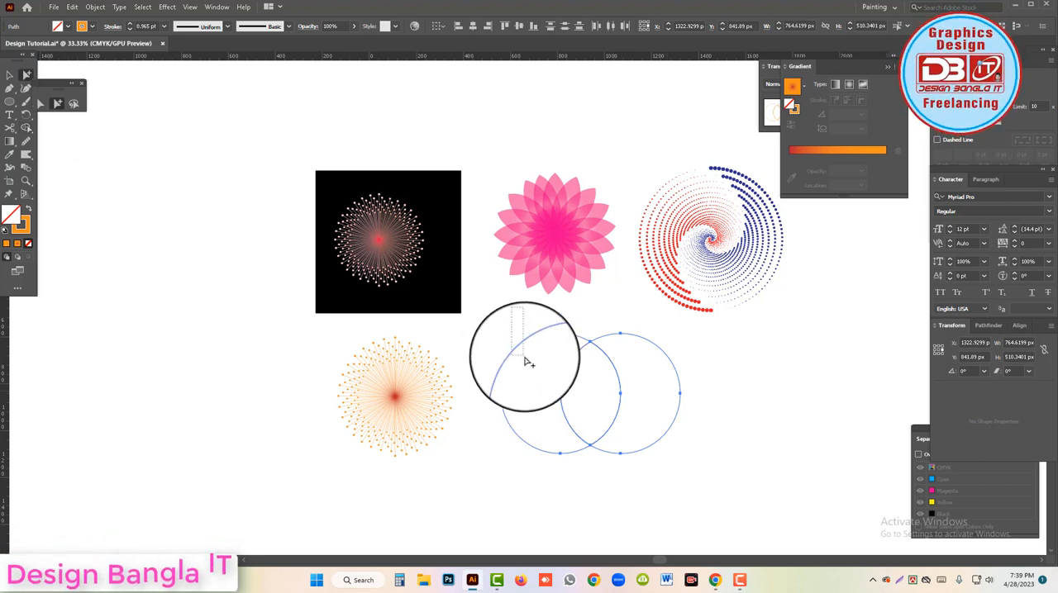
{"action": "key", "text": "Delete"}
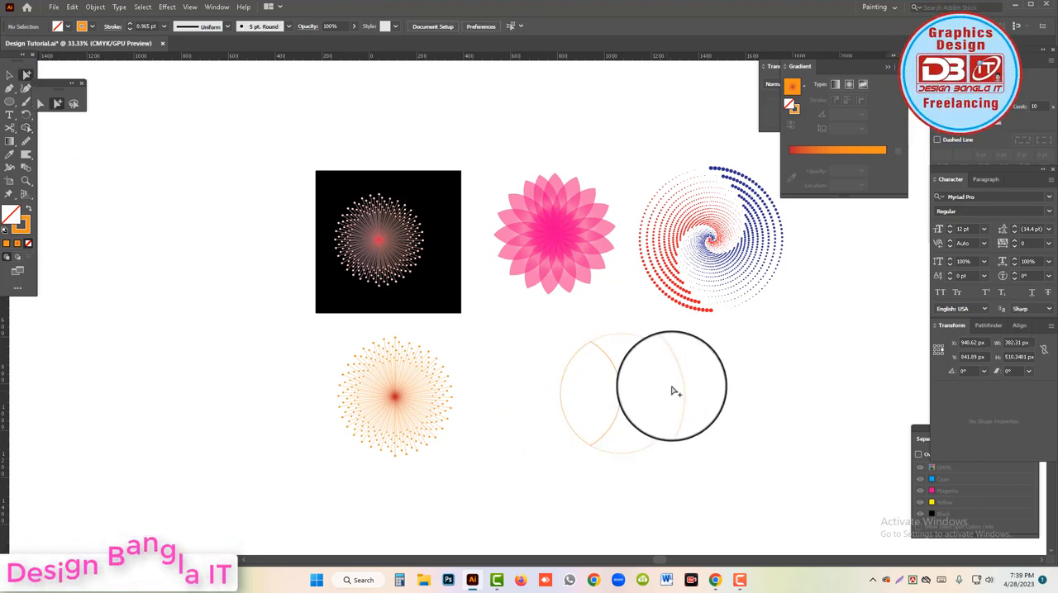
{"action": "left_click_drag", "start_coordinate": [672, 391], "coordinate": [722, 392]}
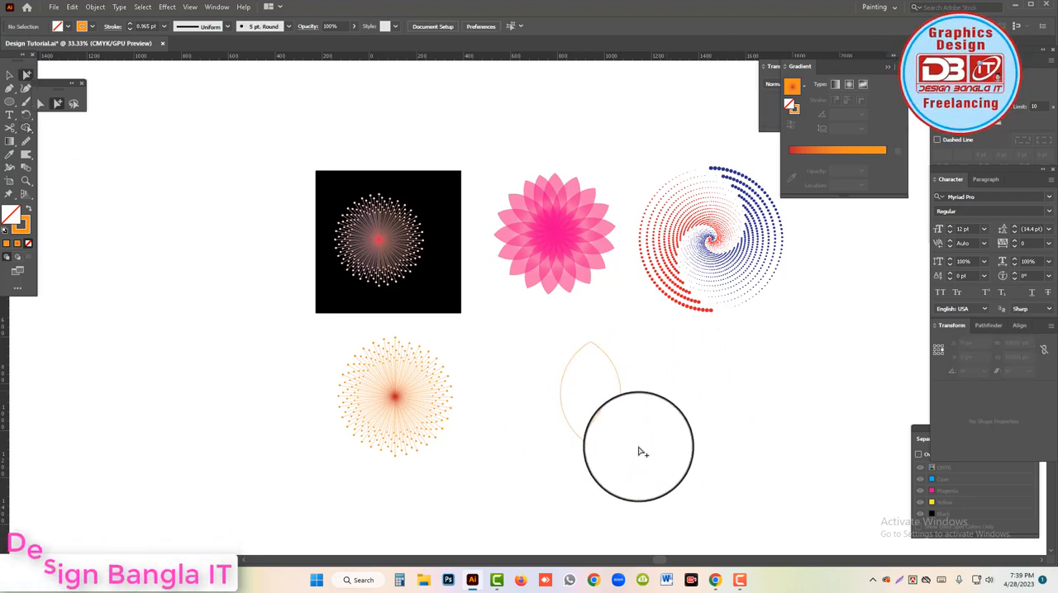
Select the outlines of the lens-shaped petal and group them.
{"action": "left_click", "coordinate": [564, 417]}
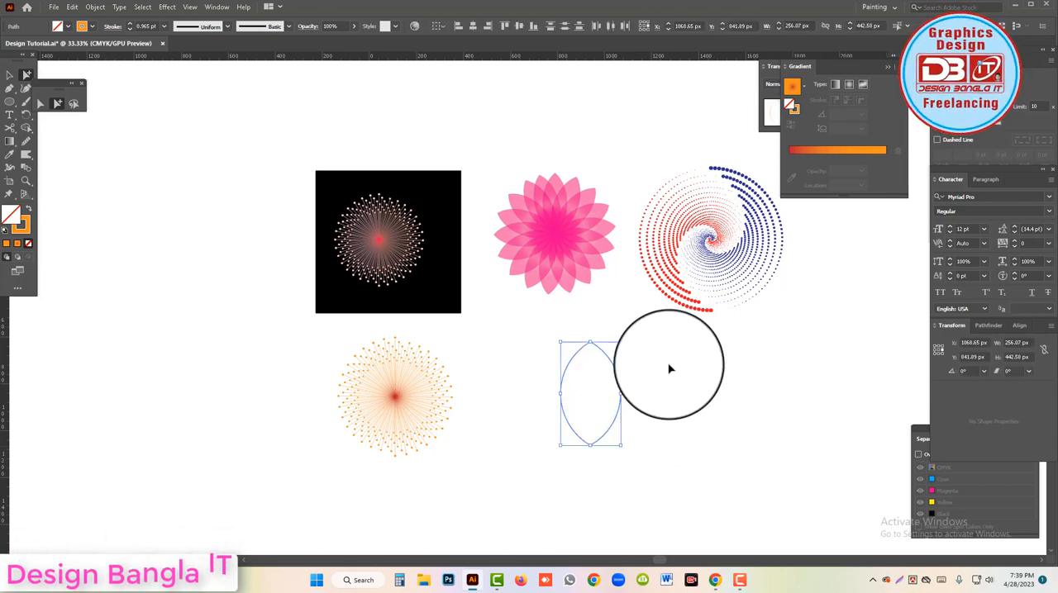
{"action": "key", "text": "ctrl+minus"}
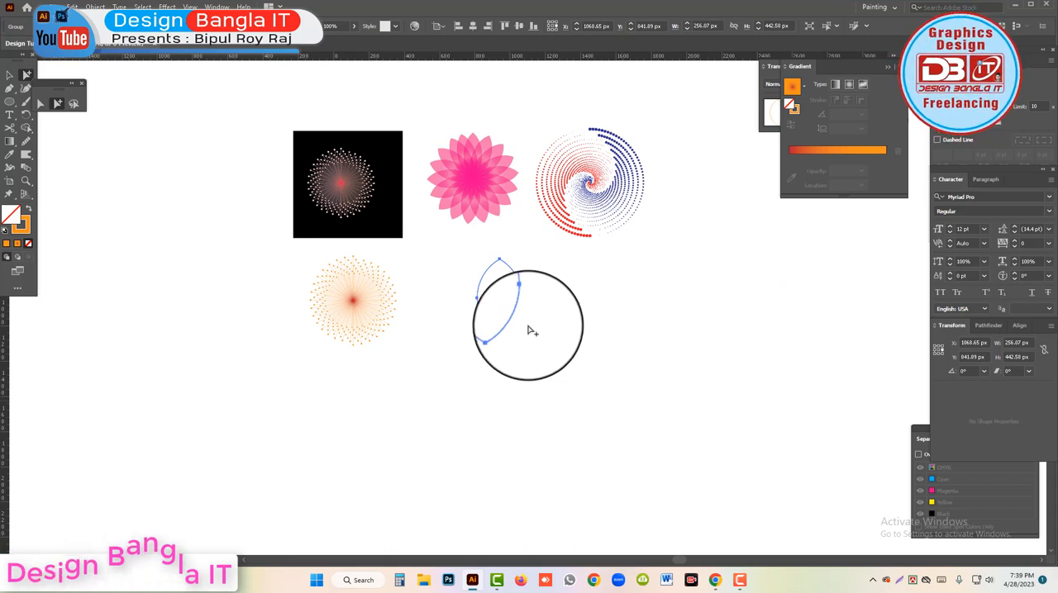
{"action": "left_click", "coordinate": [10, 76]}
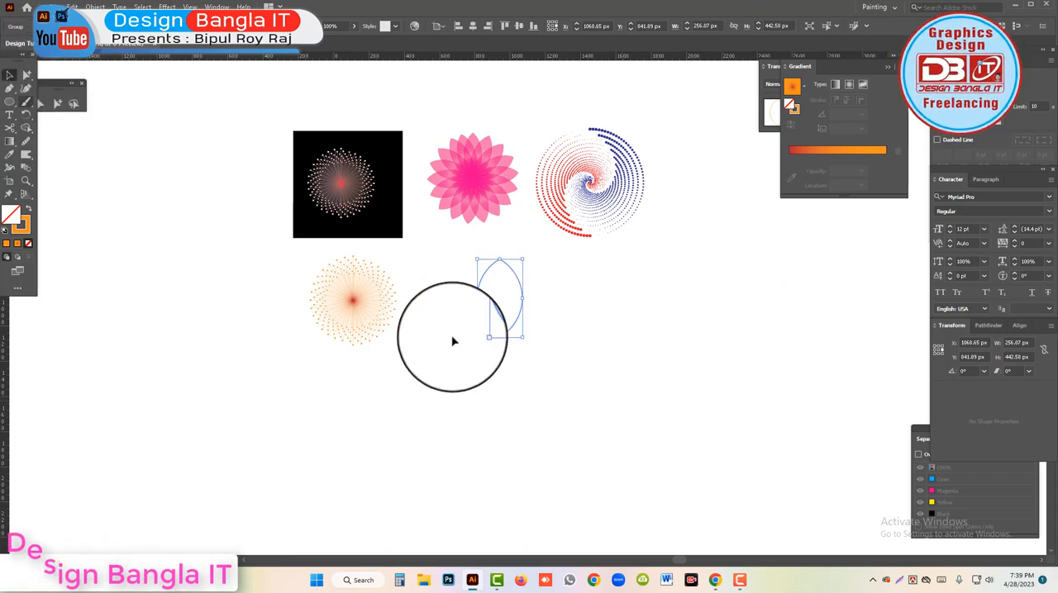
{"action": "left_click", "coordinate": [26, 117]}
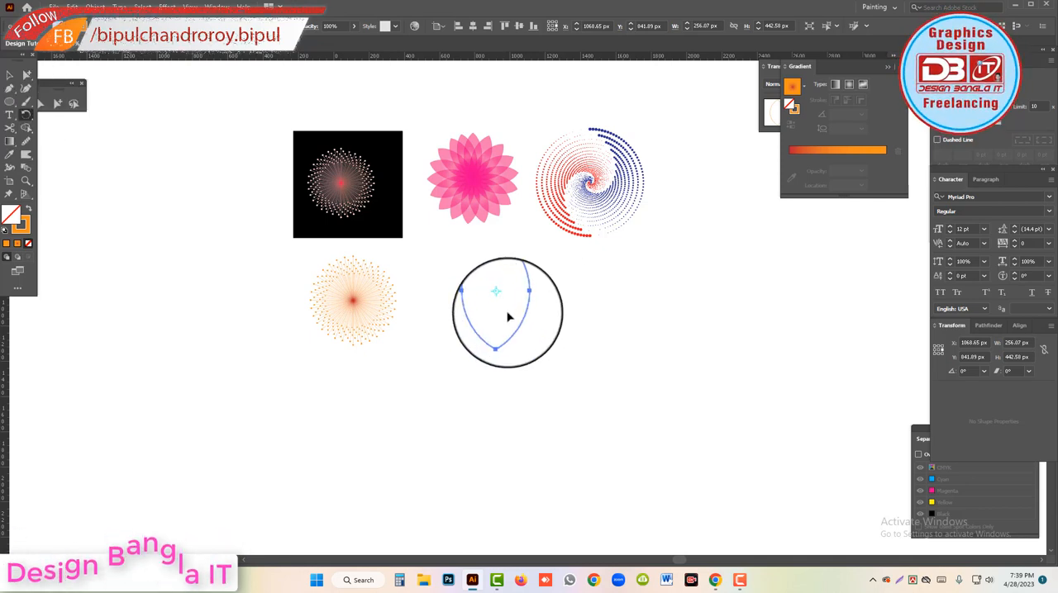
{"action": "left_click", "coordinate": [508, 313], "text": "ctrl"}
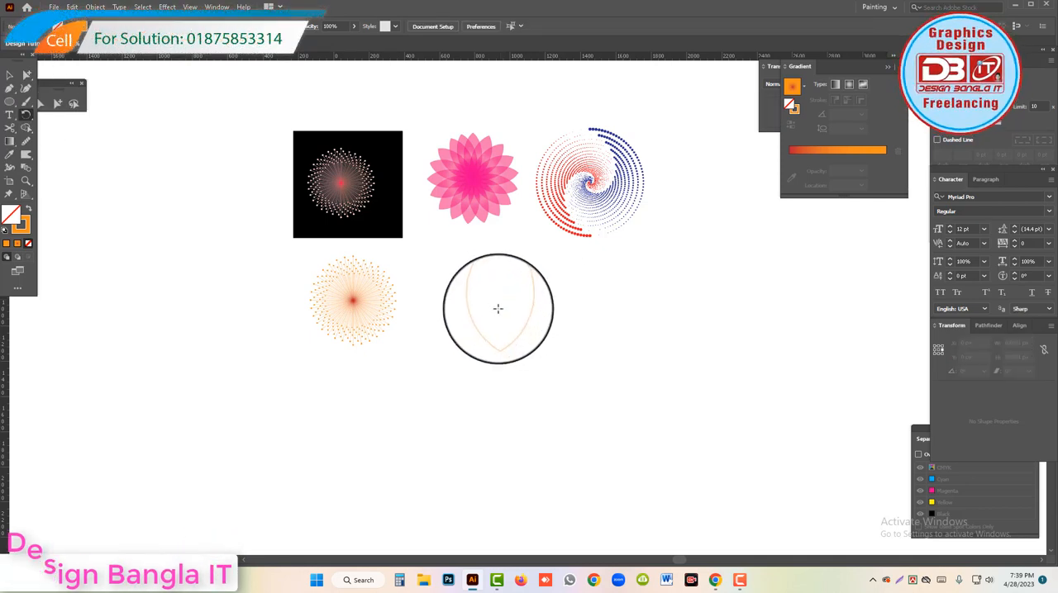
{"action": "left_click", "coordinate": [503, 290], "text": "ctrl"}
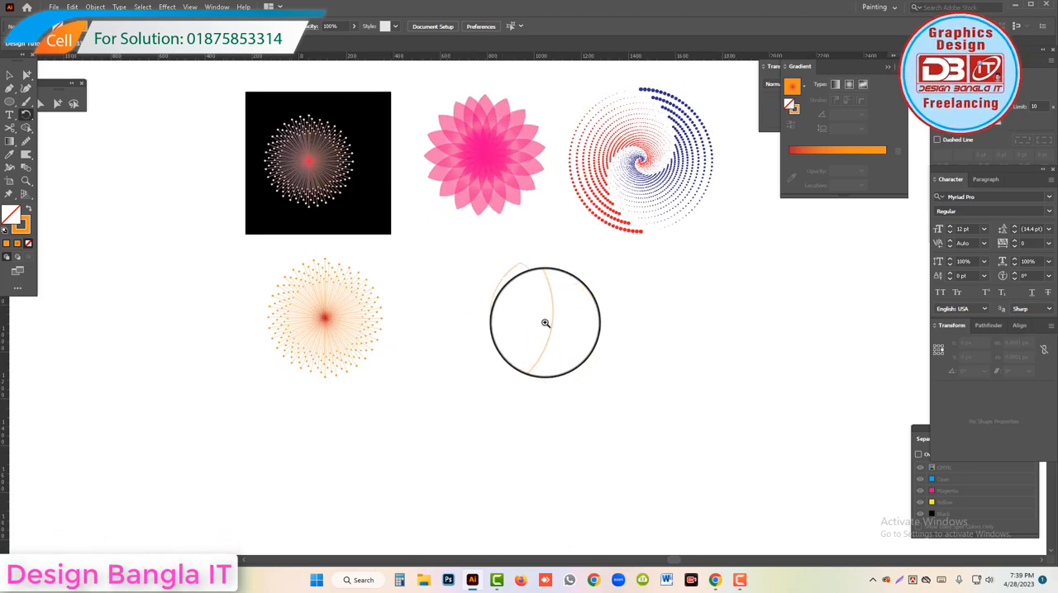
{"action": "left_click", "coordinate": [546, 324], "text": "ctrl"}
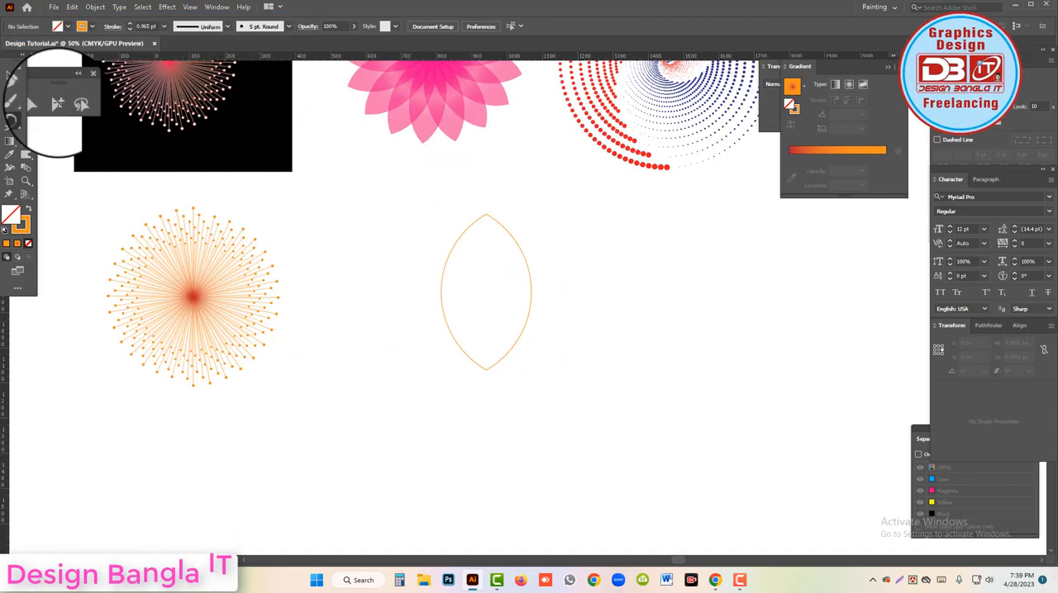
Select the petal group and rotate a copy of it clockwise about its bottom anchor point.
{"action": "left_click", "coordinate": [58, 104]}
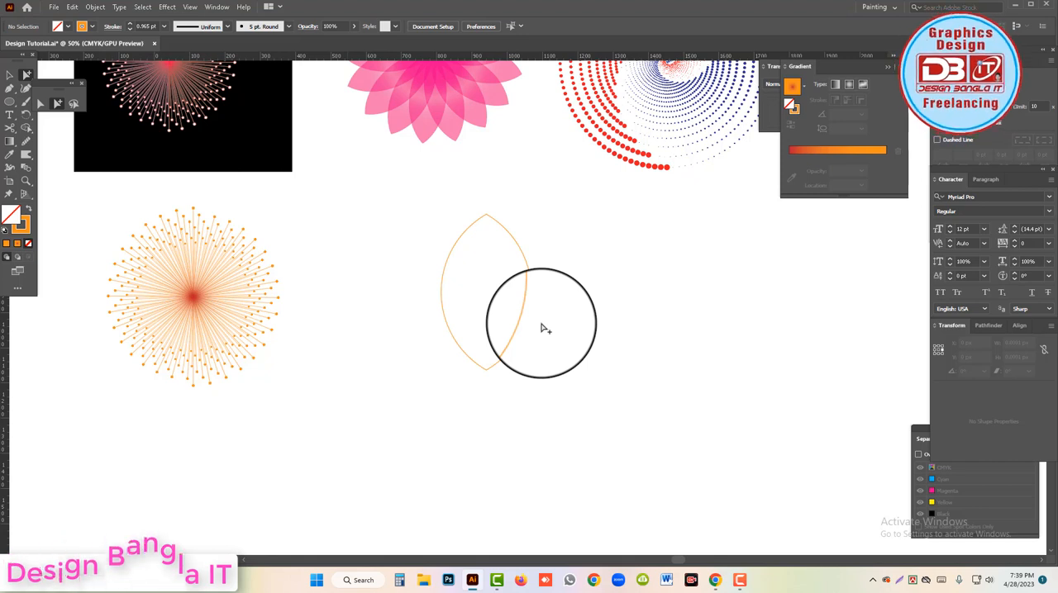
{"action": "left_click_drag", "start_coordinate": [545, 328], "coordinate": [552, 333]}
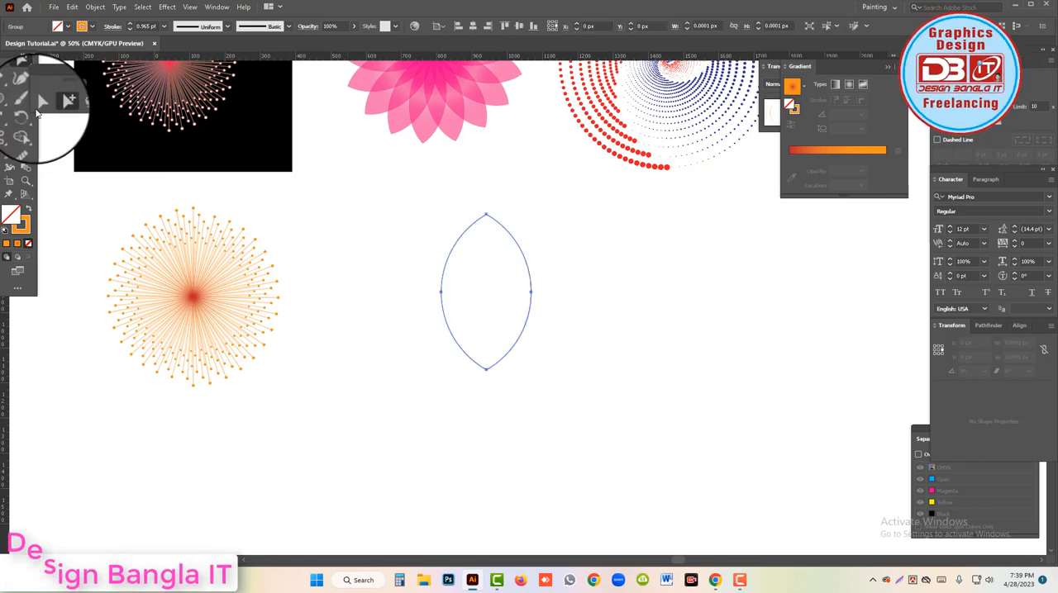
{"action": "left_click", "coordinate": [27, 115]}
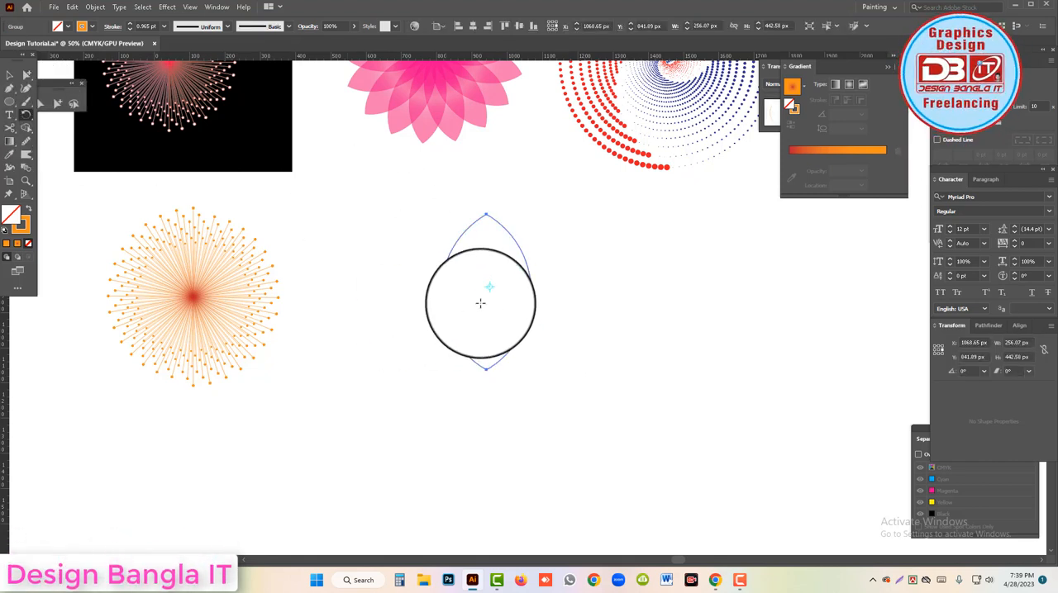
{"action": "left_click_drag", "start_coordinate": [491, 325], "coordinate": [486, 369]}
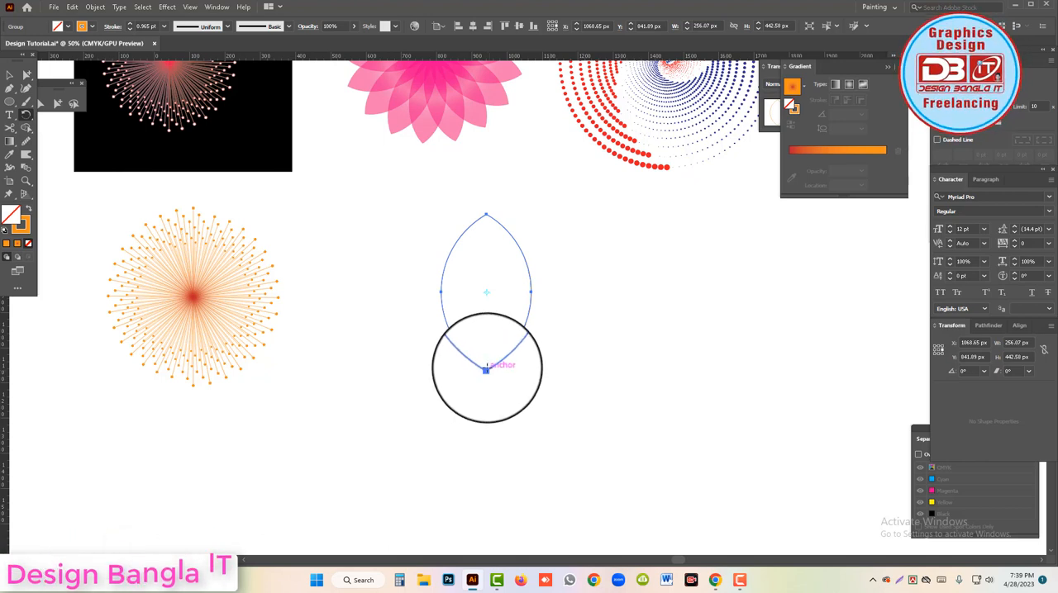
{"action": "left_click_drag", "start_coordinate": [597, 397], "coordinate": [537, 232]}
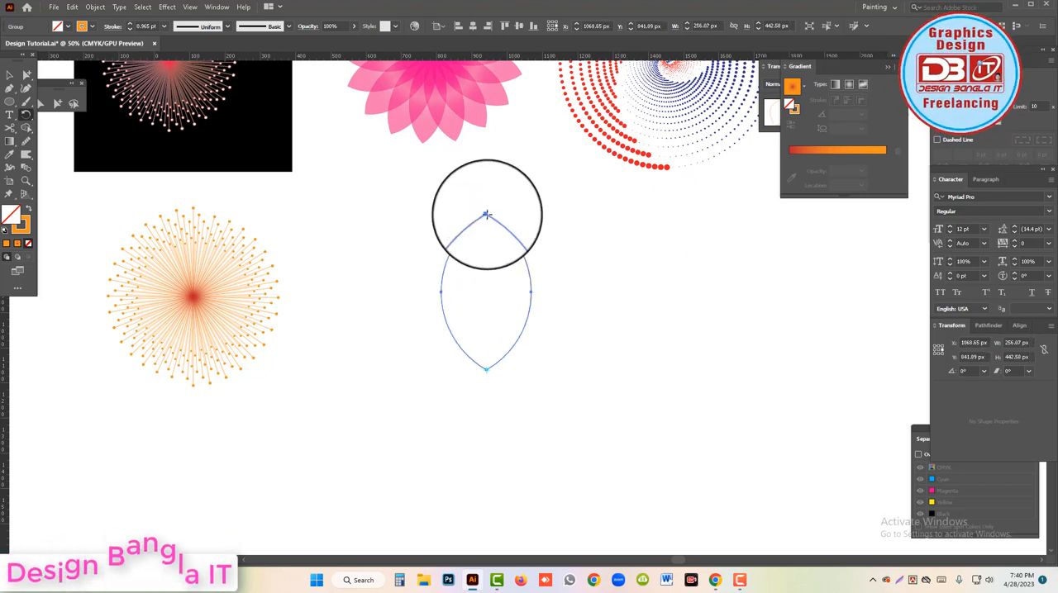
{"action": "left_click_drag", "start_coordinate": [484, 215], "coordinate": [539, 233]}
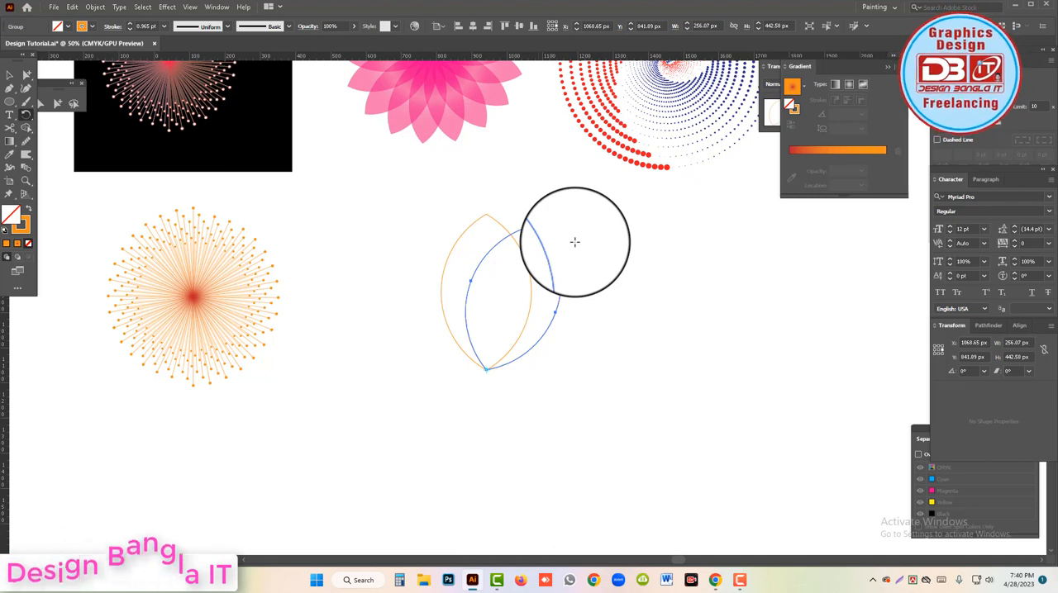
Repeat the petal's rotated copy around the shared base point until the petals form a complete circular flower.
{"action": "left_click_drag", "start_coordinate": [574, 241], "coordinate": [574, 241]}
{"action": "key", "text": "ctrl+d"}
{"action": "key", "text": "ctrl+d"}
{"action": "key", "text": "ctrl+d"}
{"action": "key", "text": "ctrl+d"}
{"action": "key", "text": "ctrl+d"}
{"action": "key", "text": "ctrl+d"}
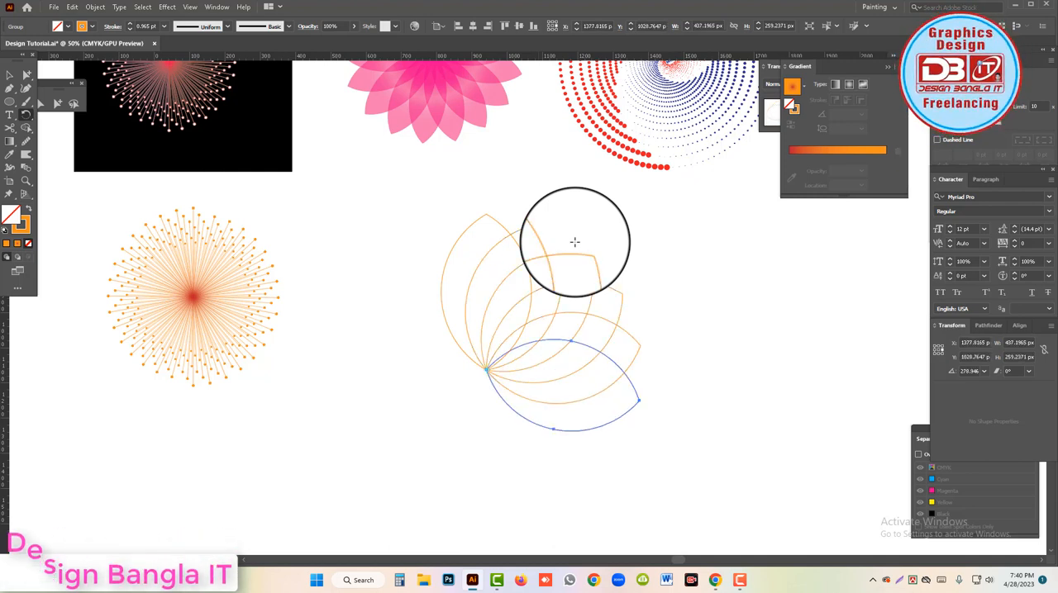
{"action": "key", "text": "ctrl+d"}
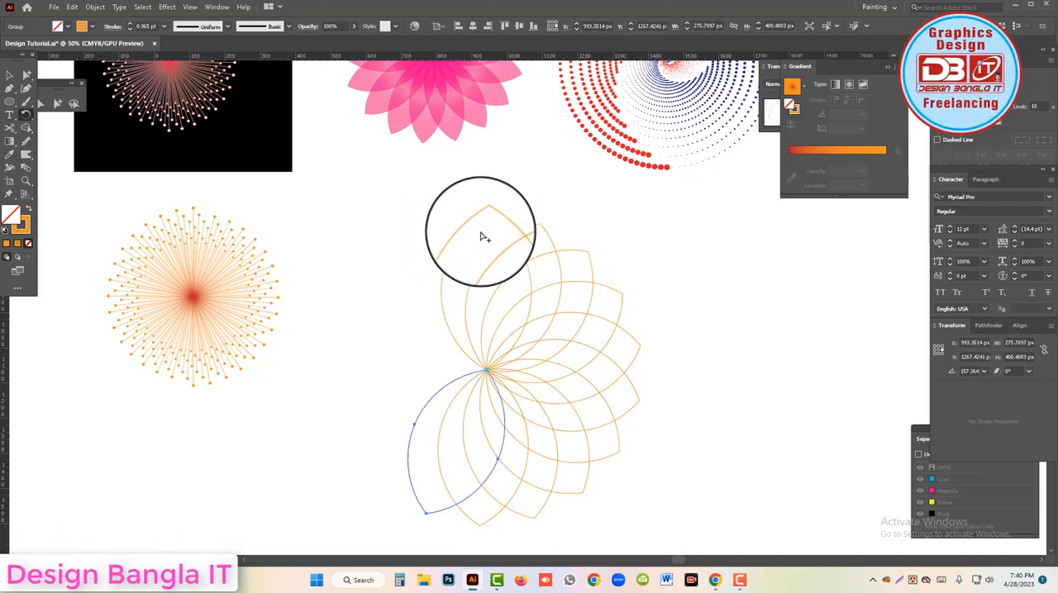
{"action": "key", "text": "ctrl+d"}
{"action": "key", "text": "ctrl+d"}
{"action": "key", "text": "ctrl+d"}
{"action": "key", "text": "ctrl+d"}
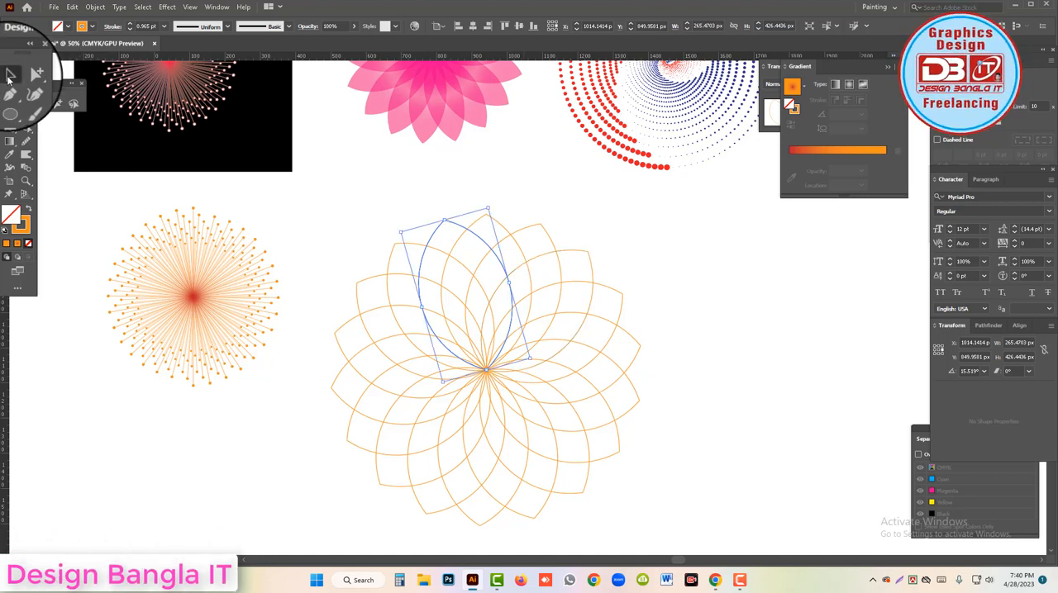
Select all the petals of the flower outline and fill them with the radial gradient, setting its outer stop to bright pink.
{"action": "left_click", "coordinate": [10, 76]}
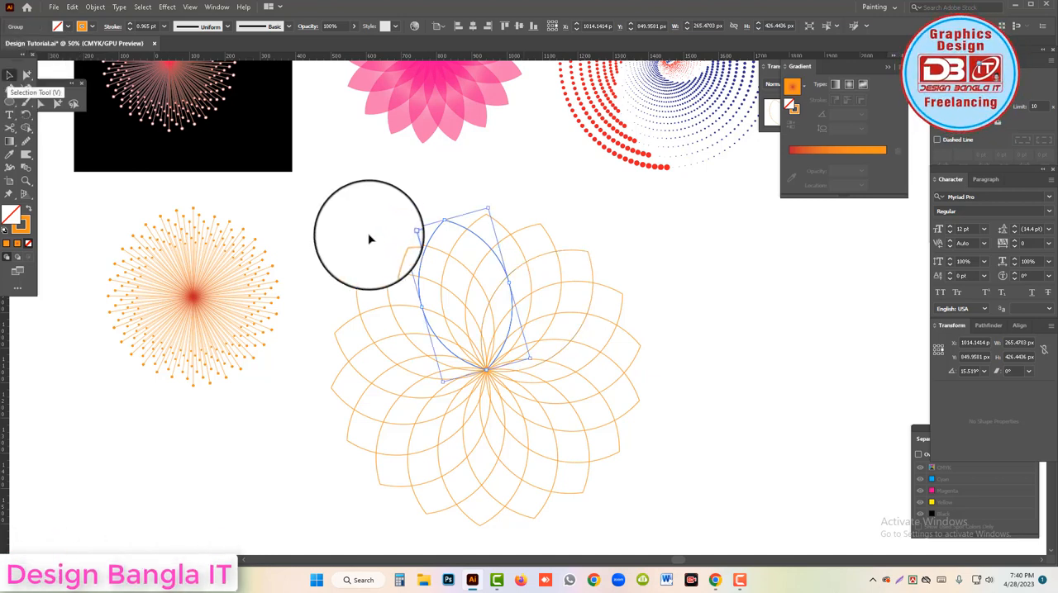
{"action": "left_click", "coordinate": [565, 430]}
{"action": "scroll", "coordinate": [565, 426], "scroll_direction": "up", "scroll_amount": 1}
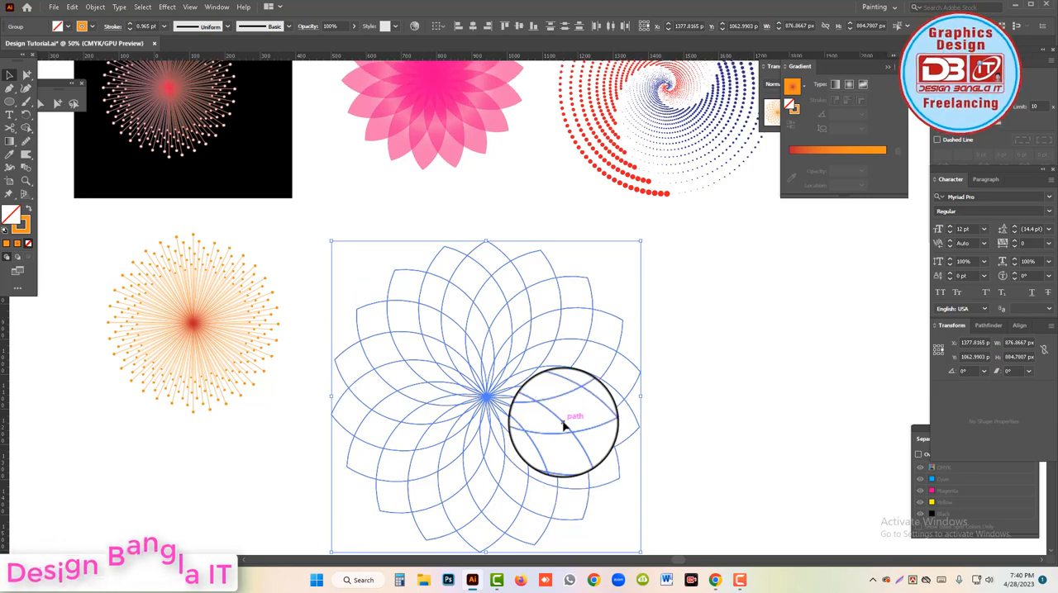
{"action": "left_click", "coordinate": [881, 157]}
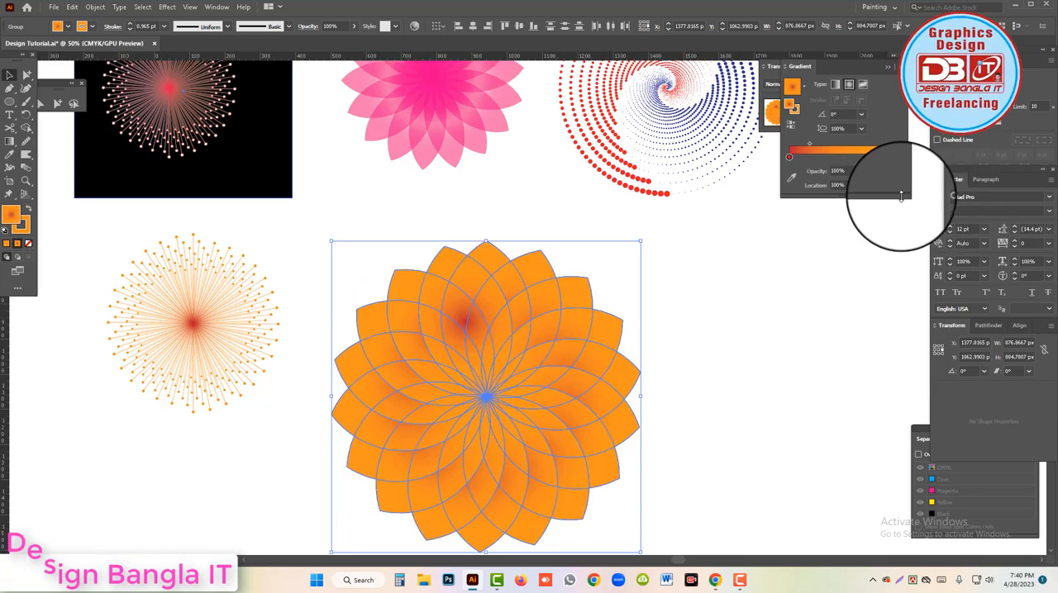
{"action": "double_click", "coordinate": [886, 157]}
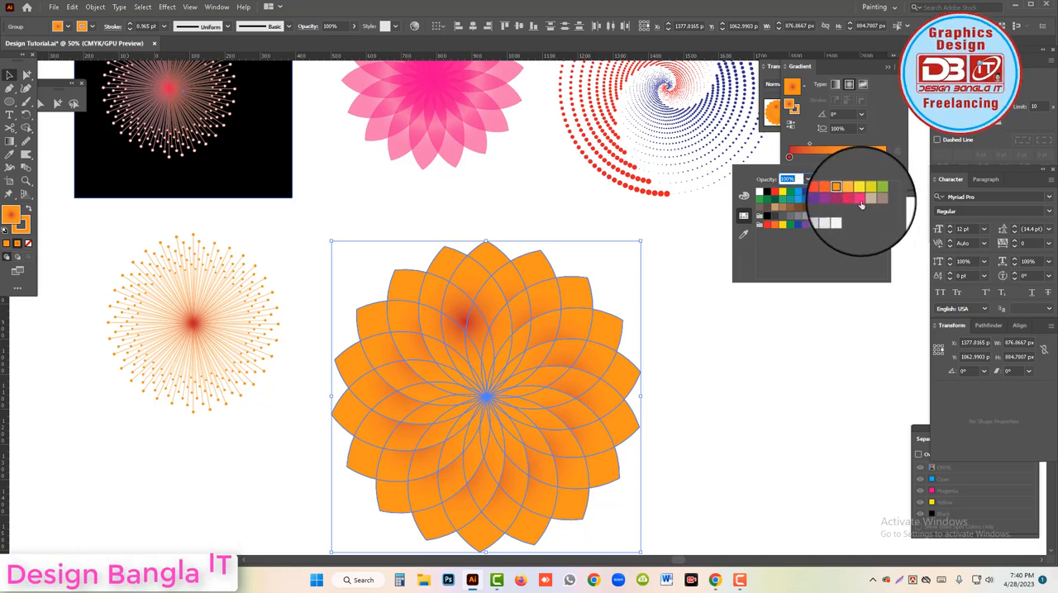
{"action": "left_click", "coordinate": [860, 197]}
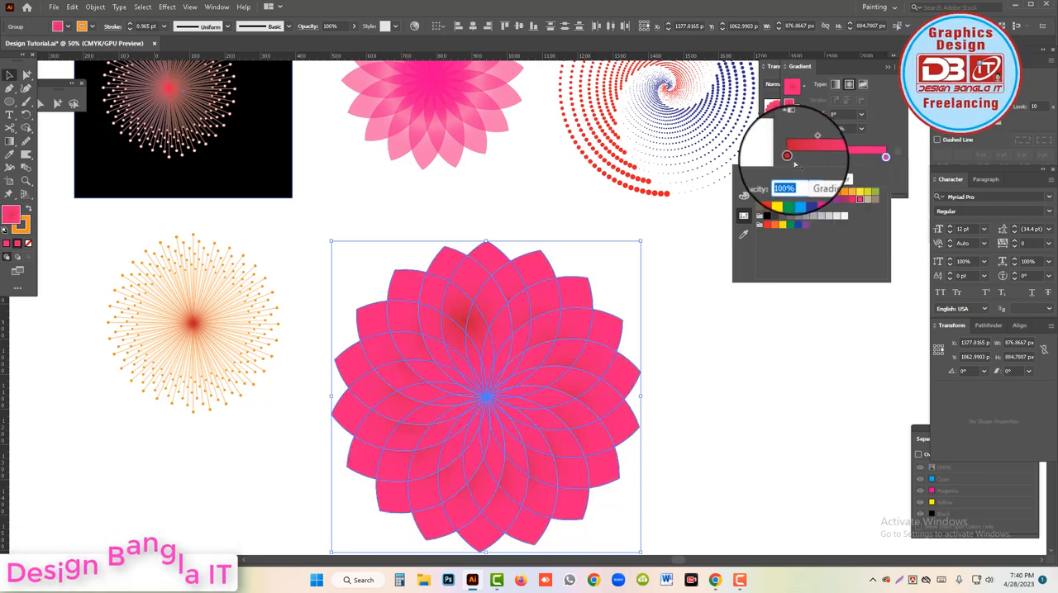
Set the gradient's inner stop to the lightest grey swatch with 5% black, keep the type radial and deselect the flower.
{"action": "double_click", "coordinate": [788, 157]}
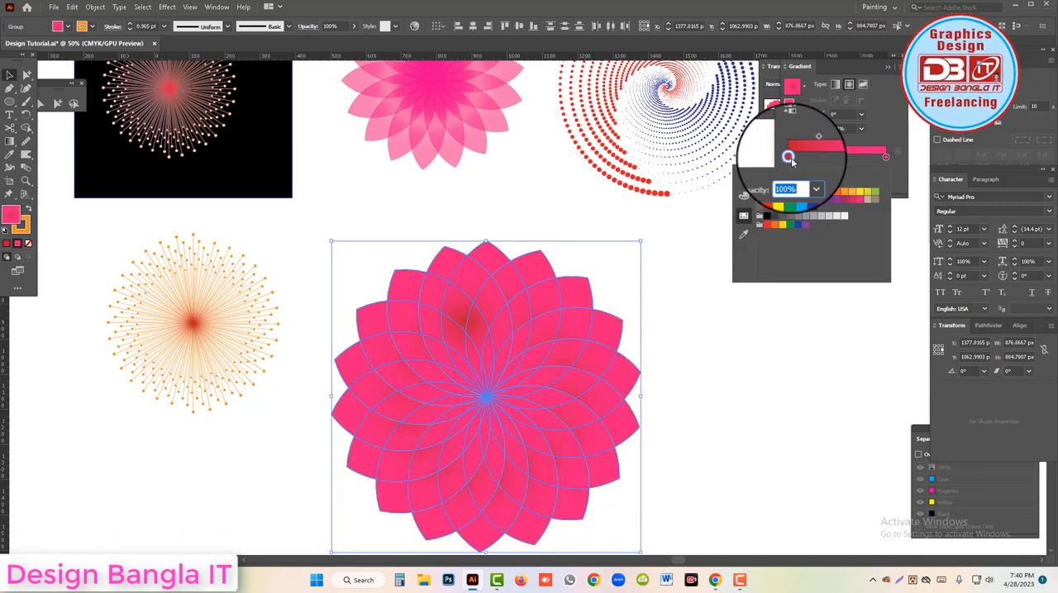
{"action": "left_click", "coordinate": [843, 223]}
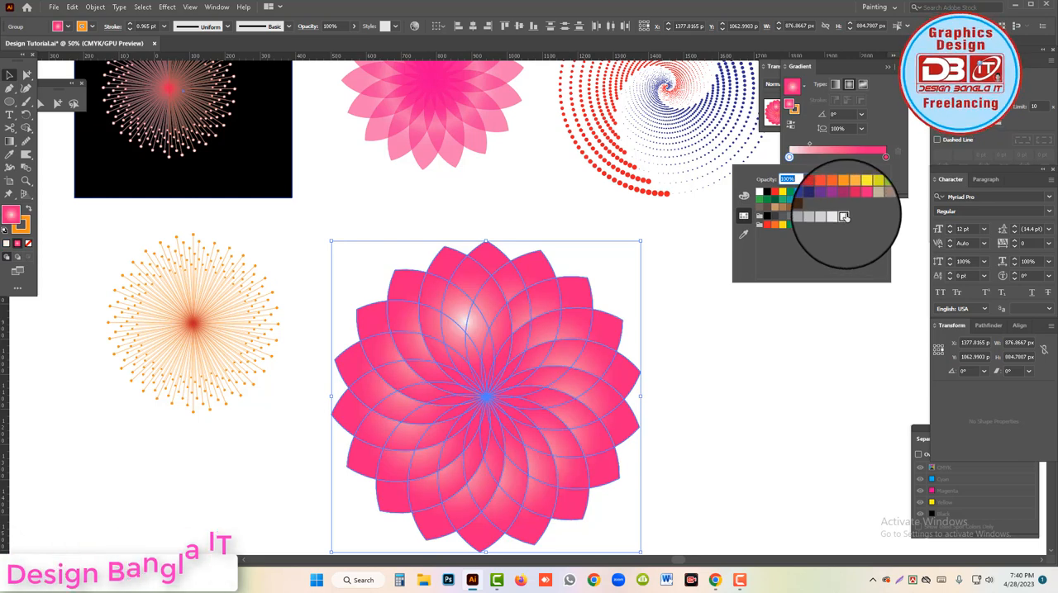
{"action": "left_click", "coordinate": [852, 89]}
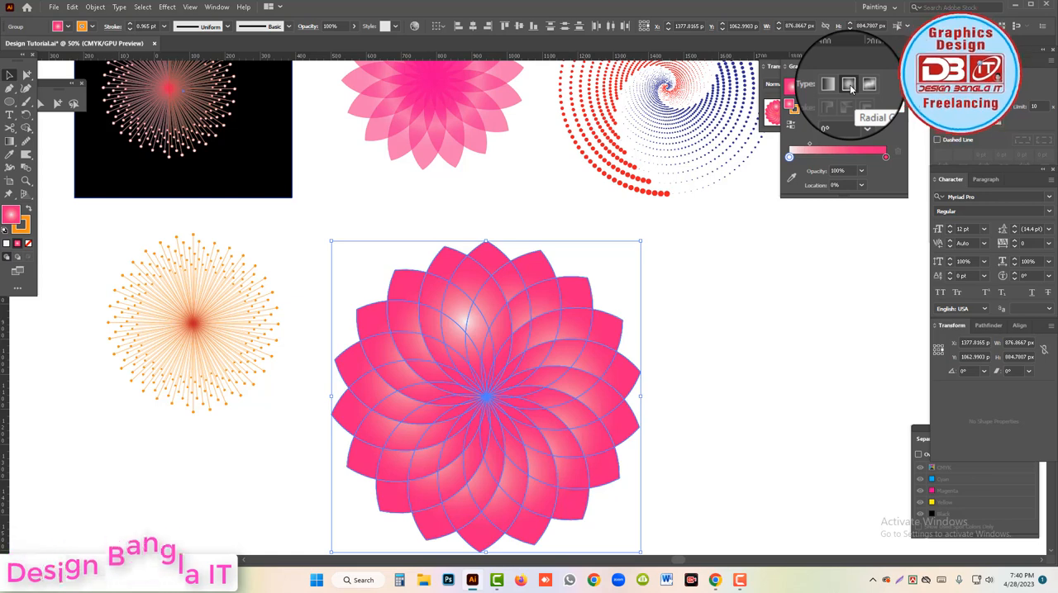
{"action": "key", "text": "ctrl+shift+a"}
{"action": "left_click", "coordinate": [567, 316], "text": "ctrl+alt"}
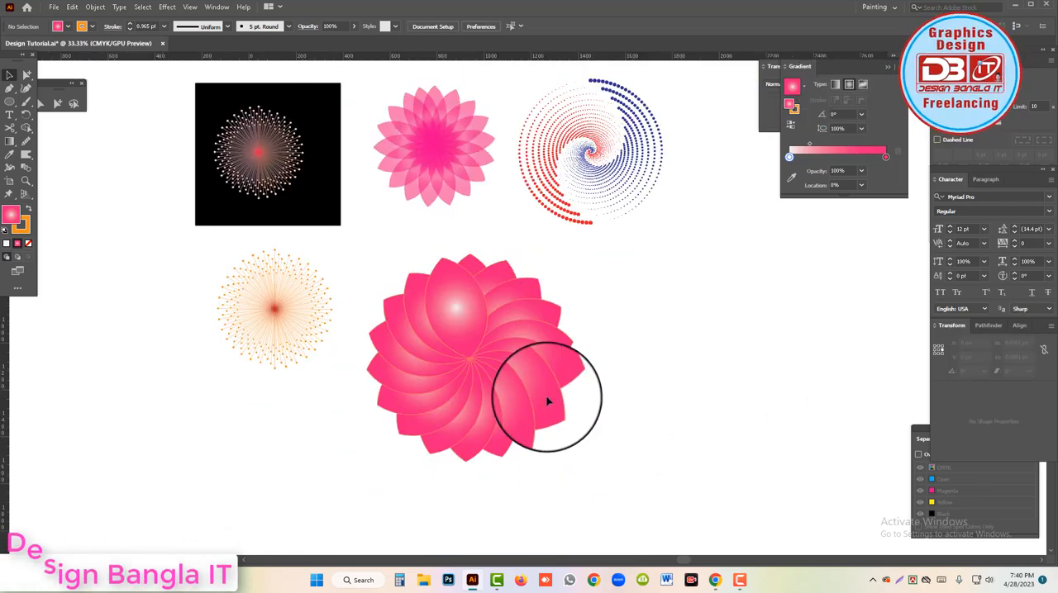
Select the whole pink flower and remove its orange stroke.
{"action": "left_click_drag", "start_coordinate": [623, 435], "coordinate": [437, 347]}
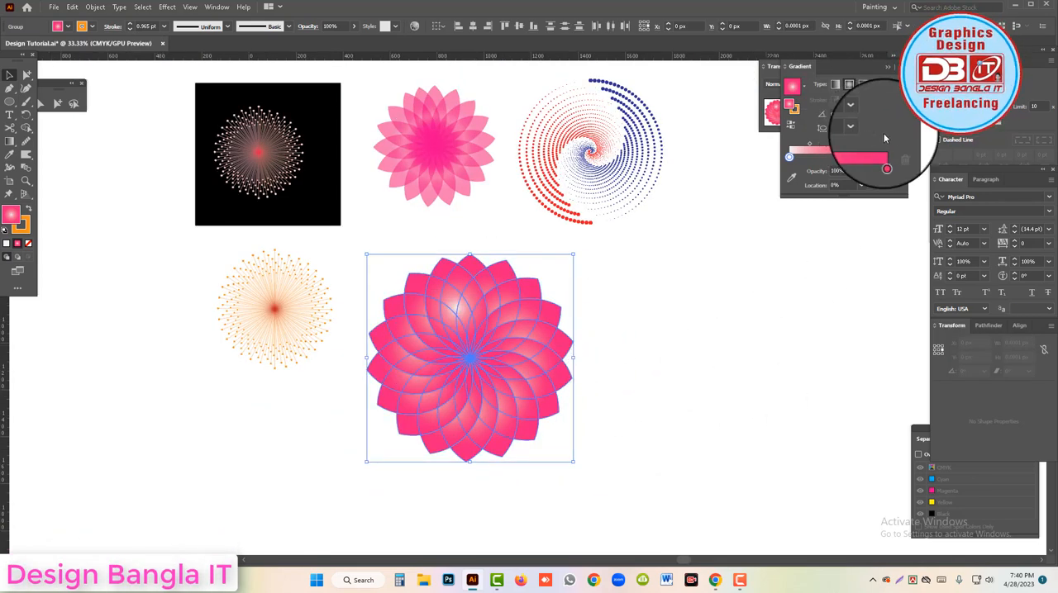
{"action": "left_click", "coordinate": [959, 70]}
{"action": "left_click", "coordinate": [948, 61]}
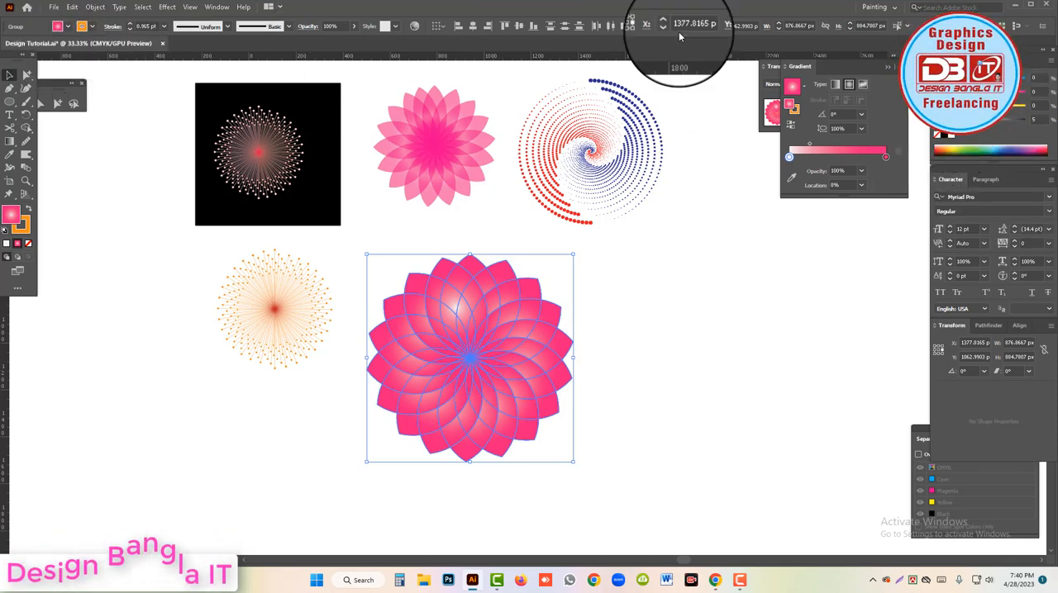
{"action": "left_click", "coordinate": [969, 62]}
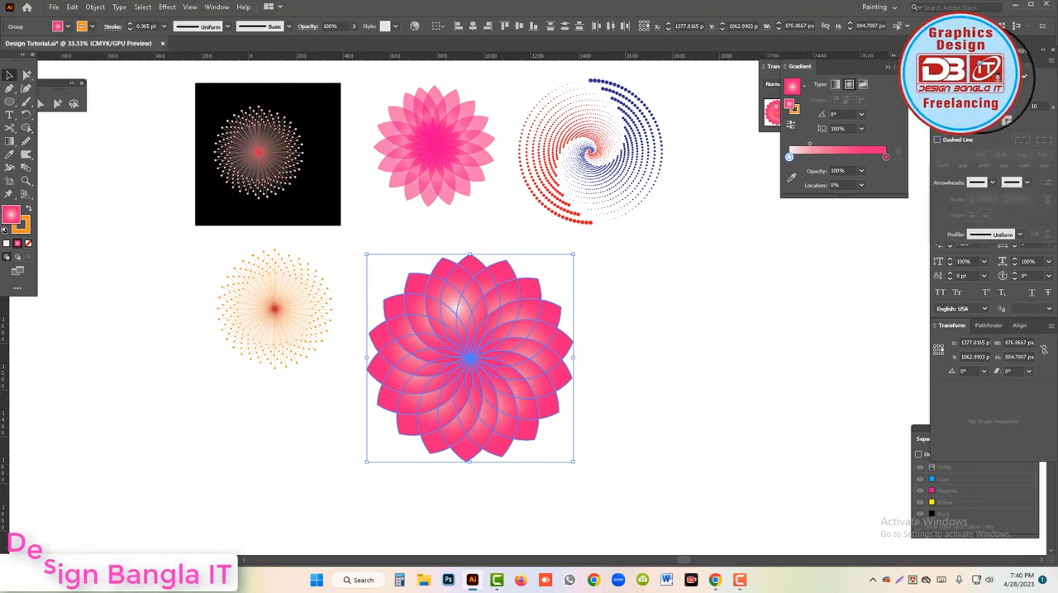
{"action": "left_click", "coordinate": [971, 81]}
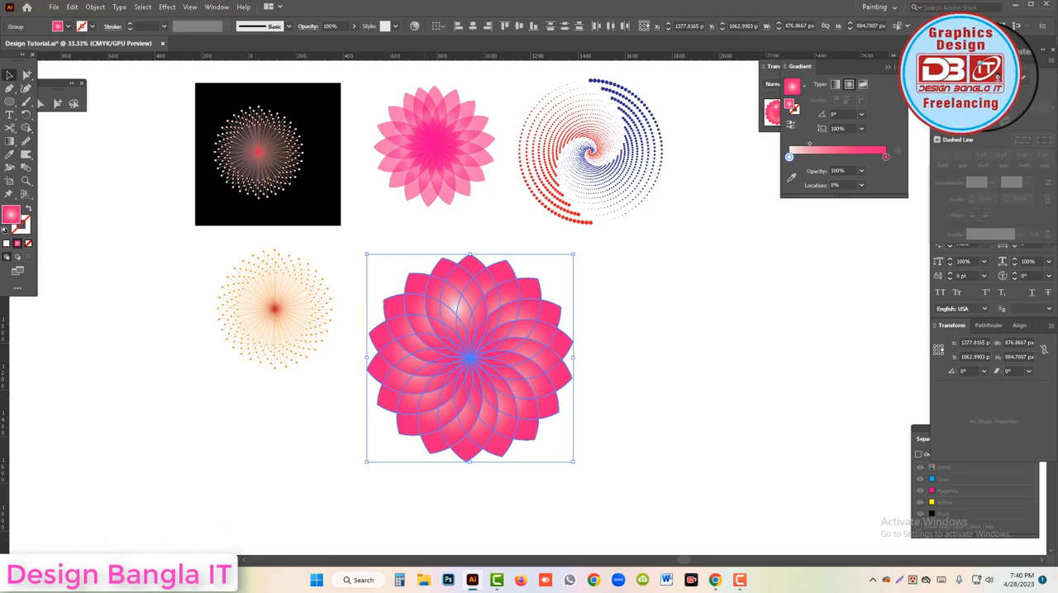
Try black as the inner stop of the flower's gradient, checking the flower deselected and selecting it again.
{"action": "left_click", "coordinate": [946, 61]}
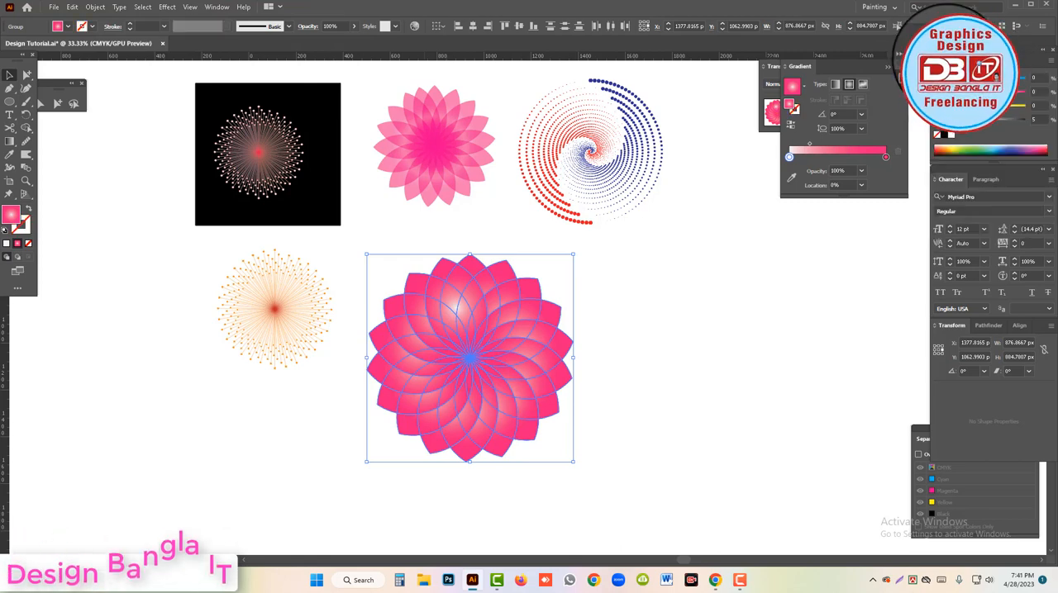
{"action": "left_click", "coordinate": [944, 134]}
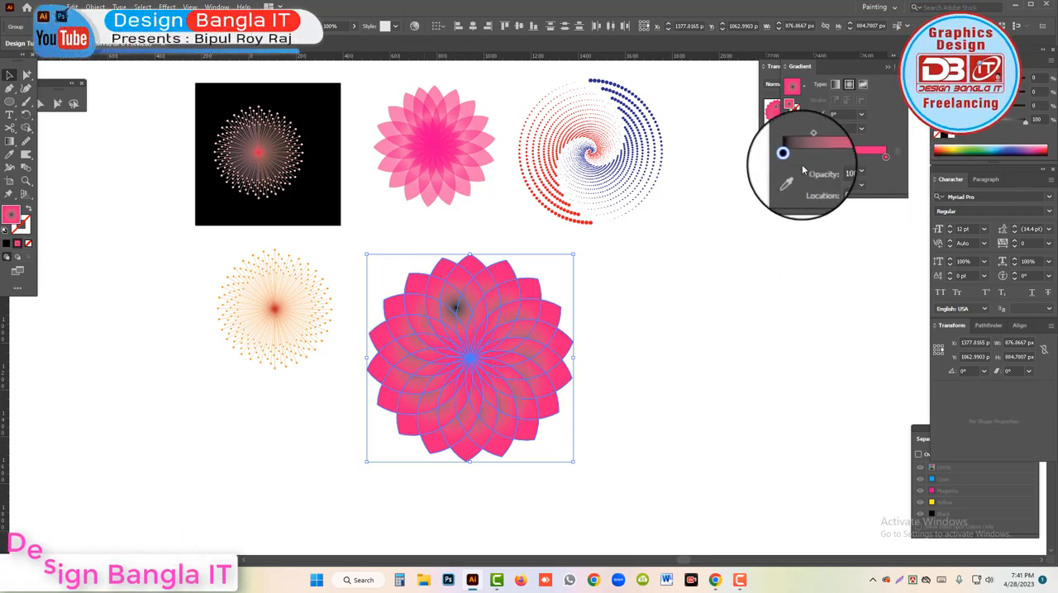
{"action": "left_click", "coordinate": [637, 289]}
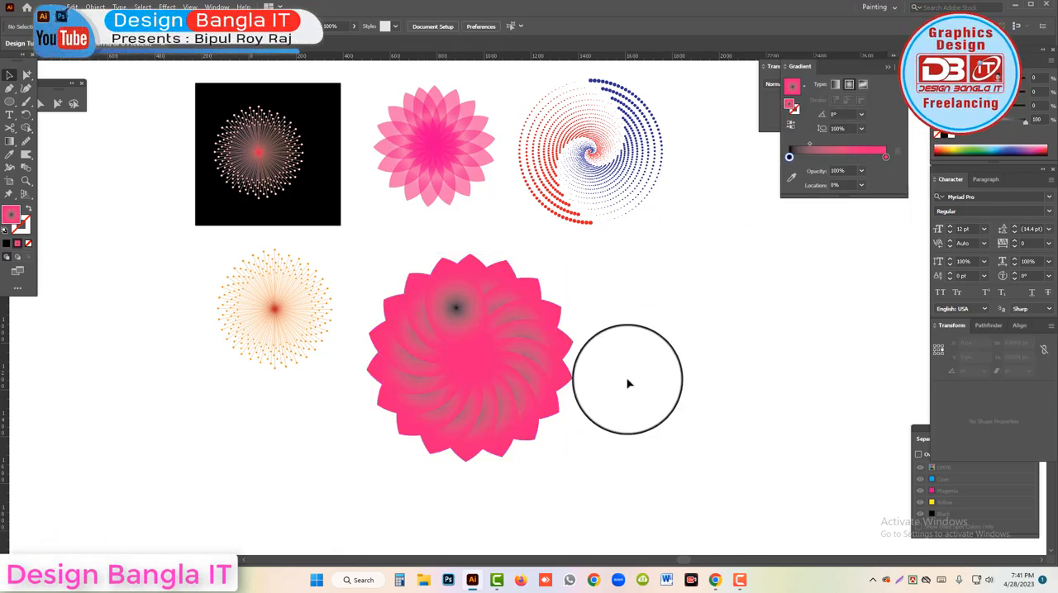
{"action": "left_click", "coordinate": [389, 299]}
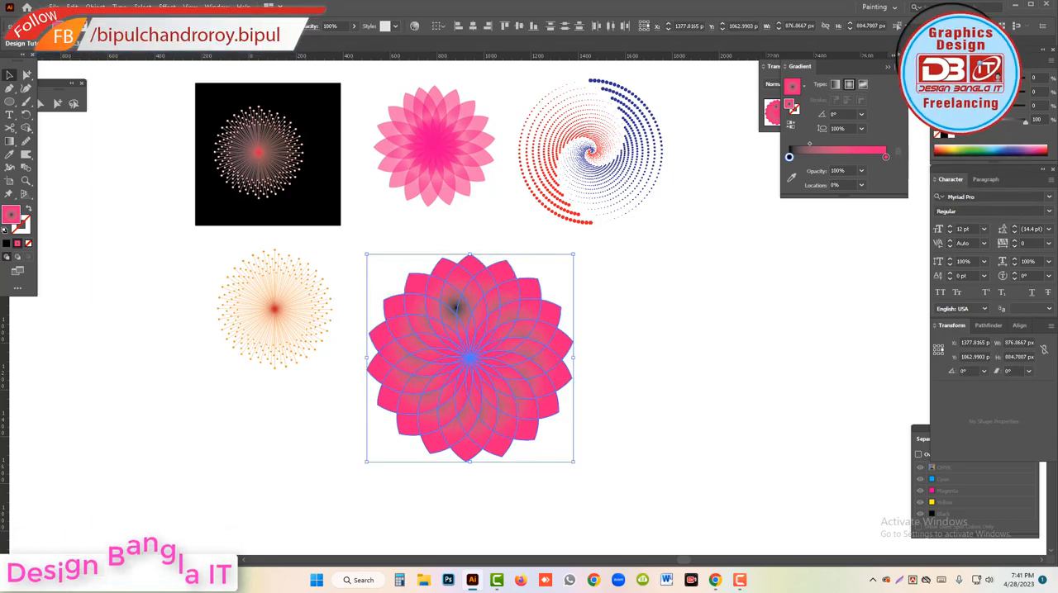
Try the flower with no fill and with solid black, and bring back its gradient fill.
{"action": "left_click", "coordinate": [938, 135]}
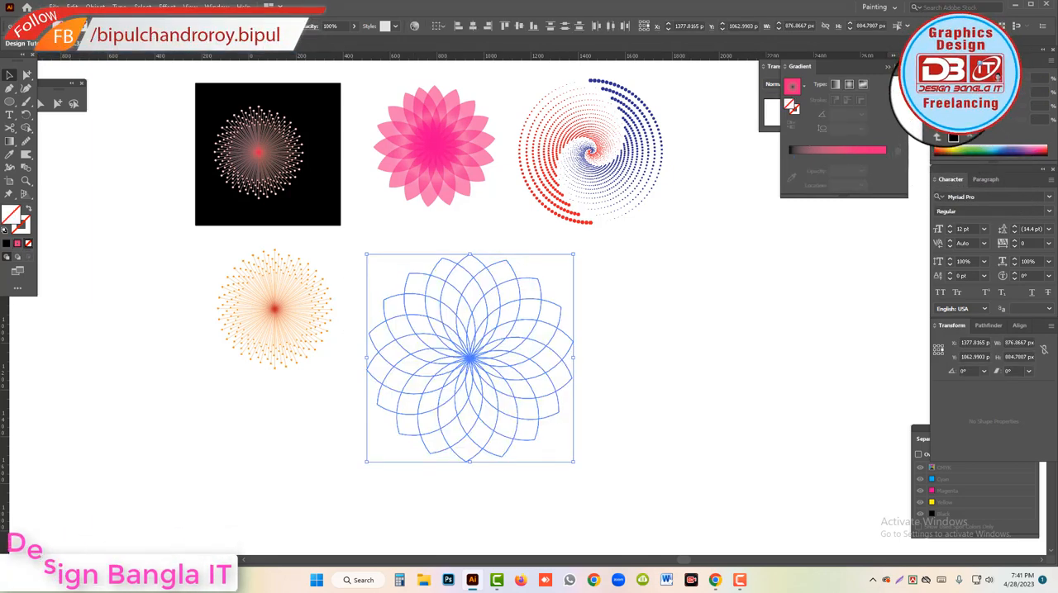
{"action": "left_click", "coordinate": [943, 135]}
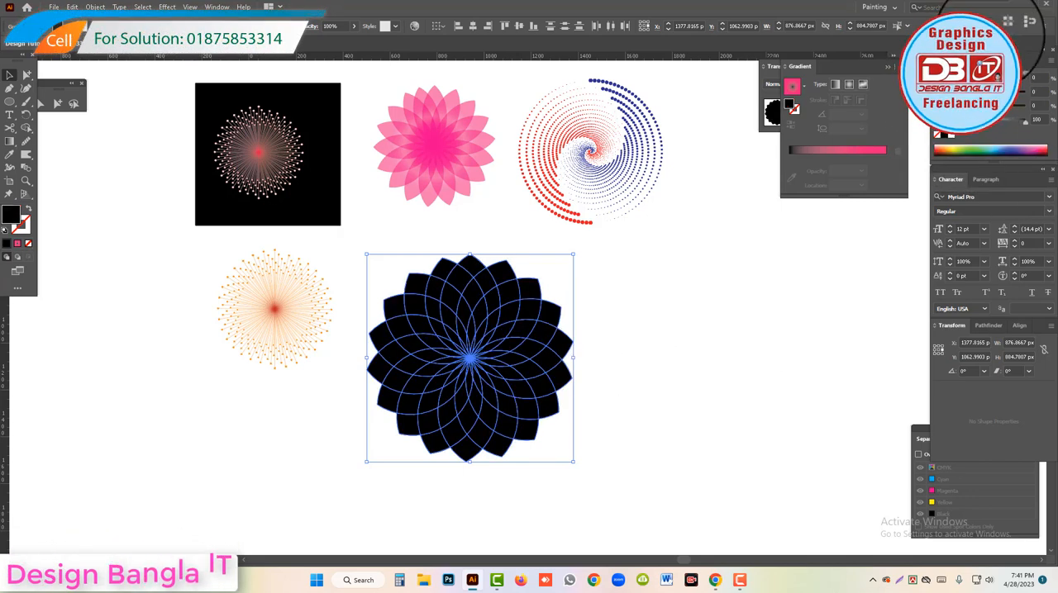
{"action": "left_click", "coordinate": [885, 154]}
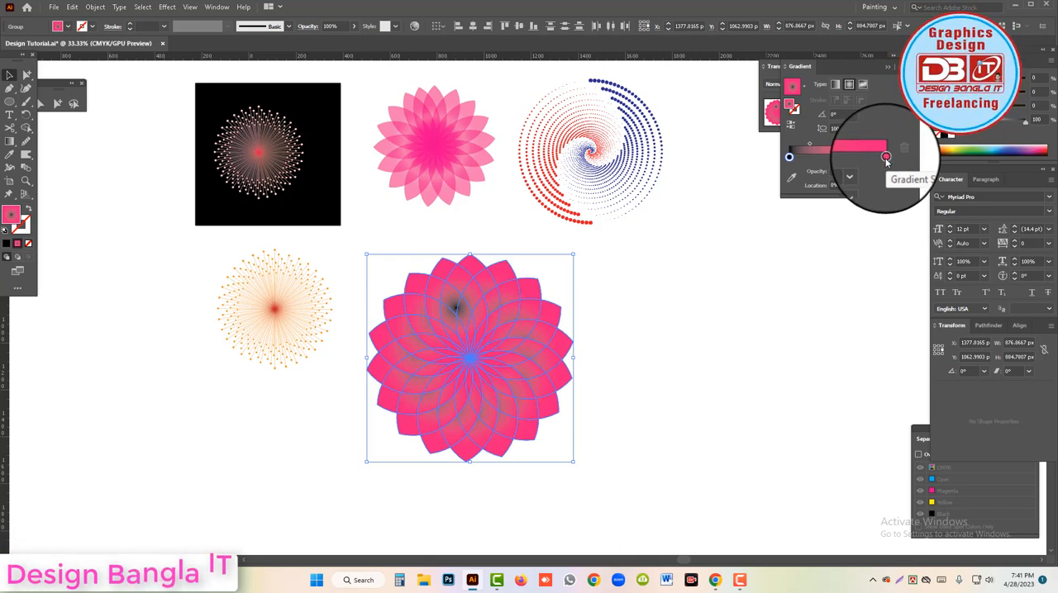
Set the inner stop of the flower's gradient to yellow.
{"action": "double_click", "coordinate": [885, 157]}
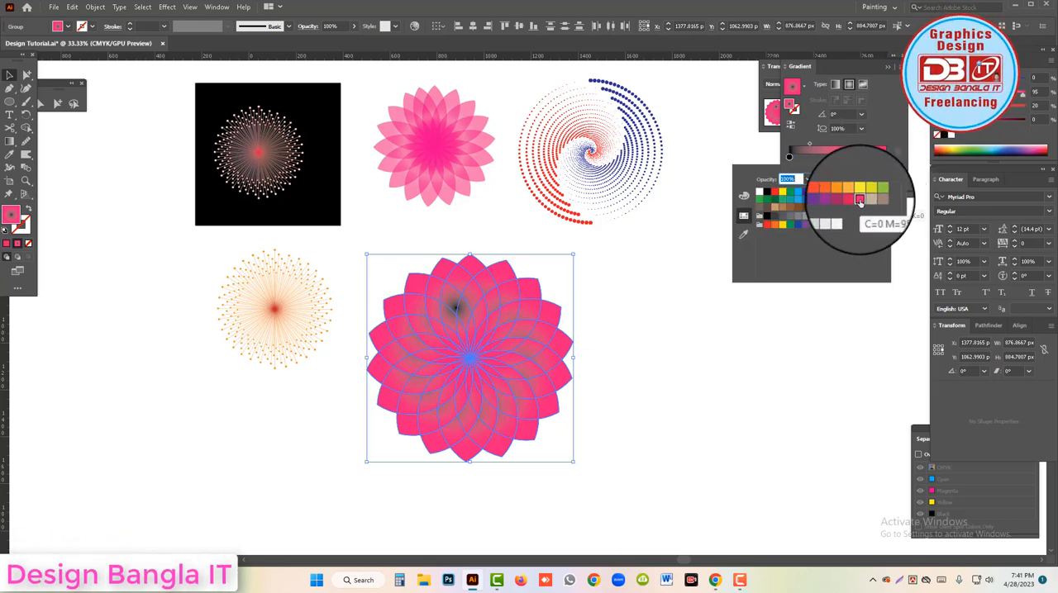
{"action": "left_click", "coordinate": [789, 158]}
{"action": "double_click", "coordinate": [789, 158]}
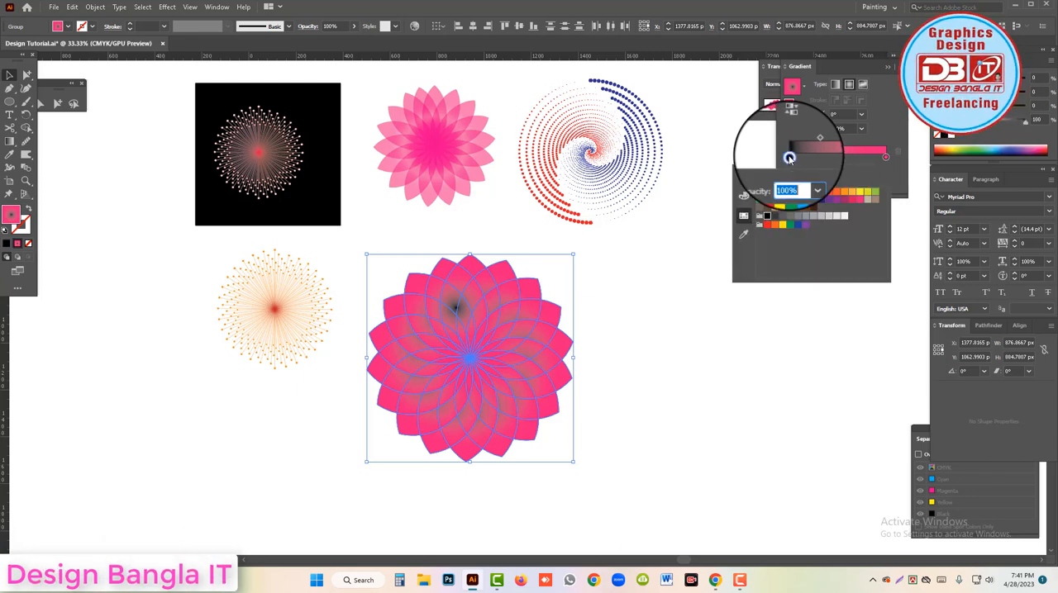
{"action": "left_click", "coordinate": [782, 193]}
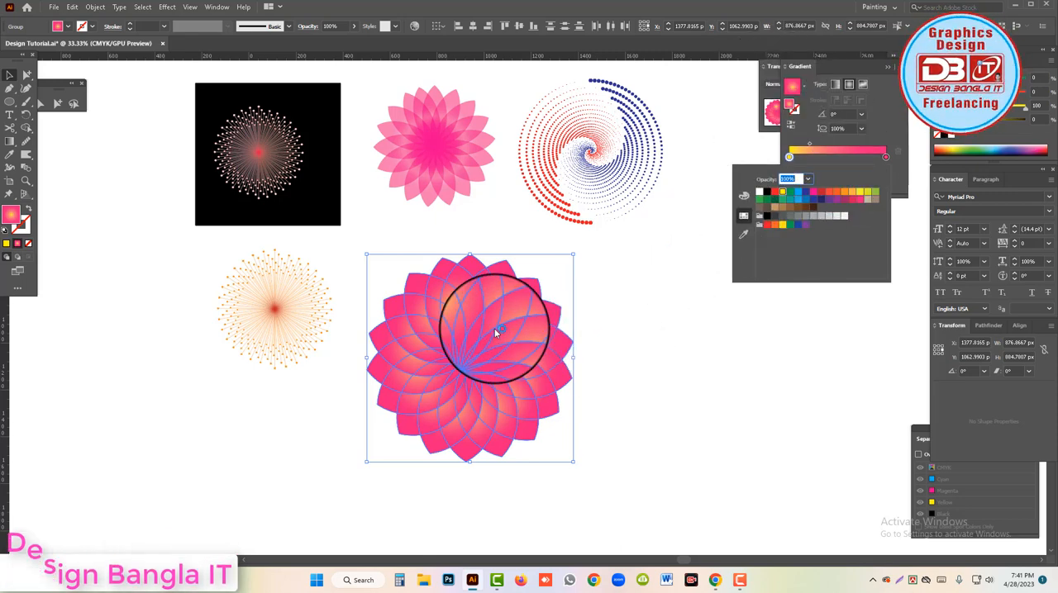
Lighten the gradient's outer stop to pale pink with 37% magenta and 0% yellow.
{"action": "left_click", "coordinate": [885, 157]}
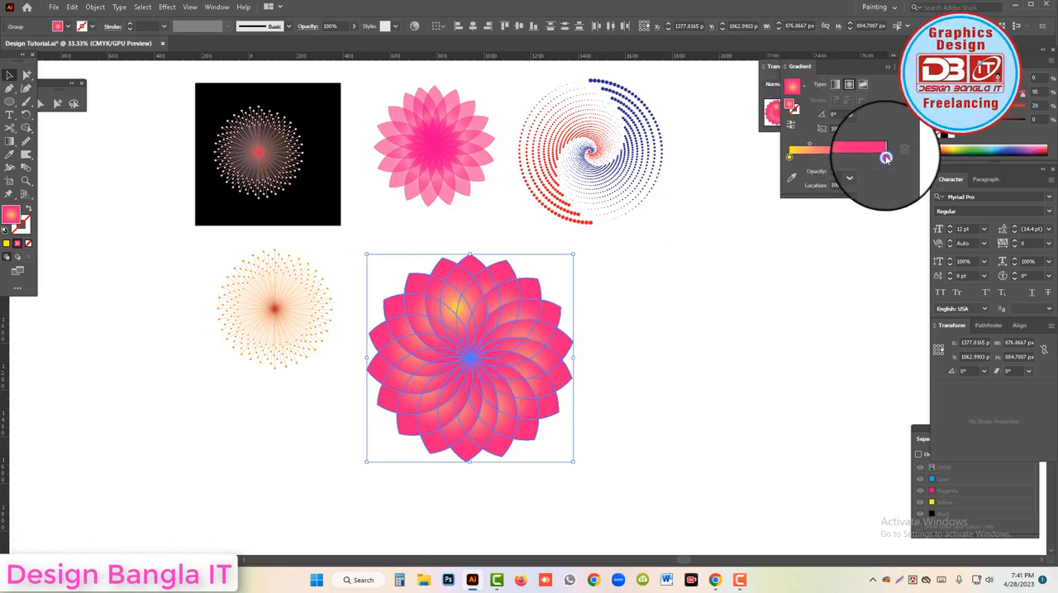
{"action": "double_click", "coordinate": [886, 158]}
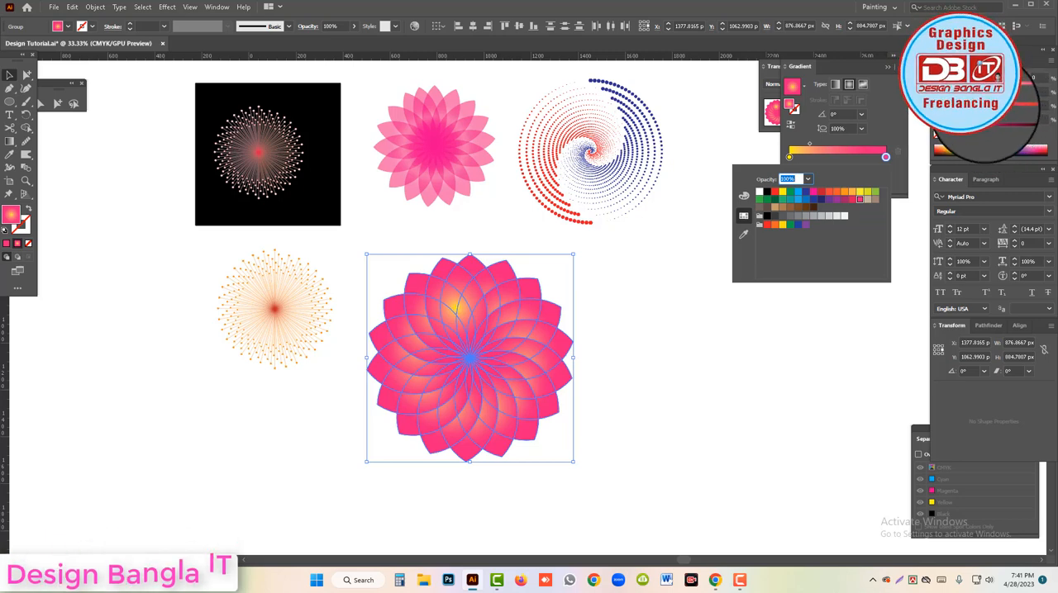
{"action": "left_click", "coordinate": [956, 110]}
{"action": "left_click", "coordinate": [986, 92]}
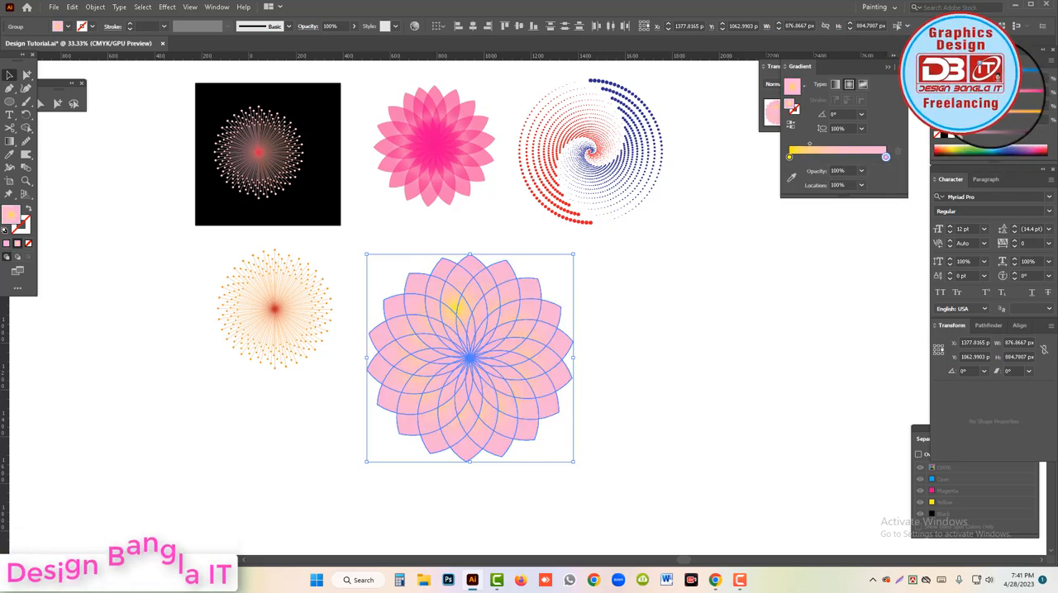
Change the gradient's inner stop to the lightest grey swatch with 5% black.
{"action": "double_click", "coordinate": [789, 157]}
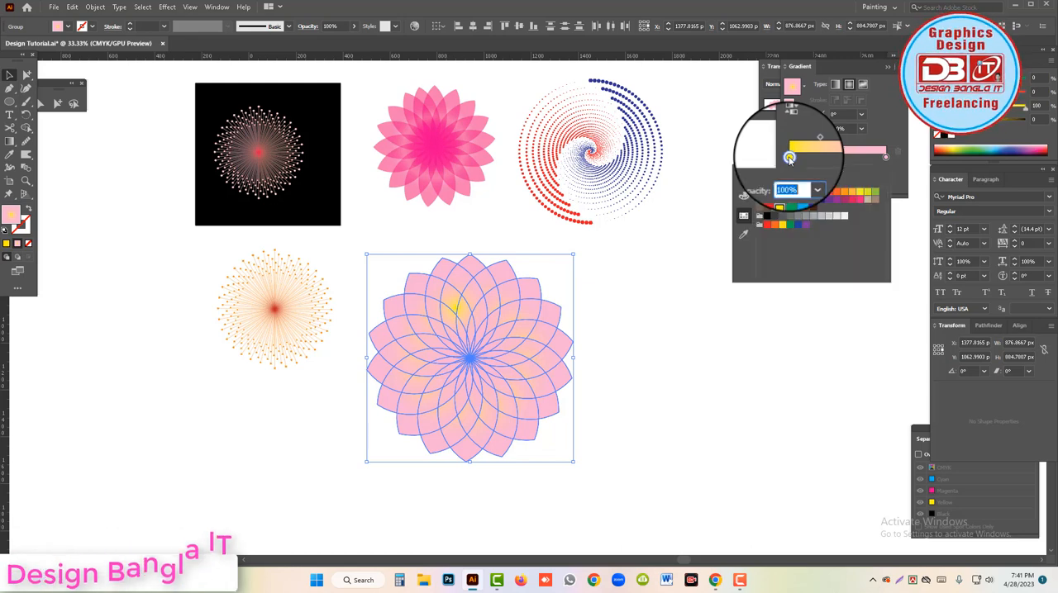
{"action": "left_click", "coordinate": [844, 217]}
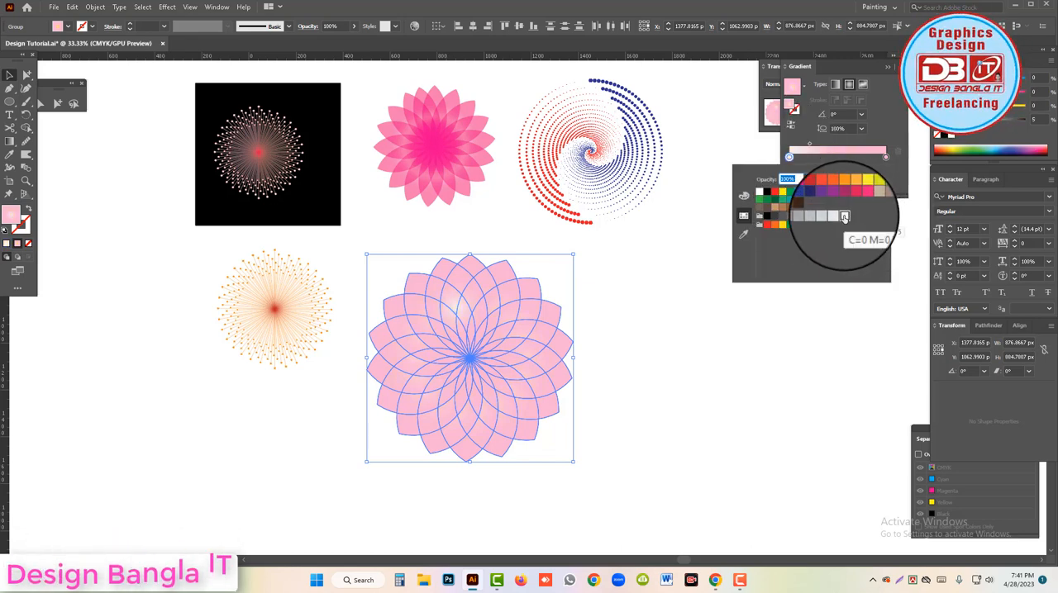
Set the flower's blending mode to Multiply so the overlapping petals darken, and inspect the flower up close.
{"action": "left_click", "coordinate": [771, 71]}
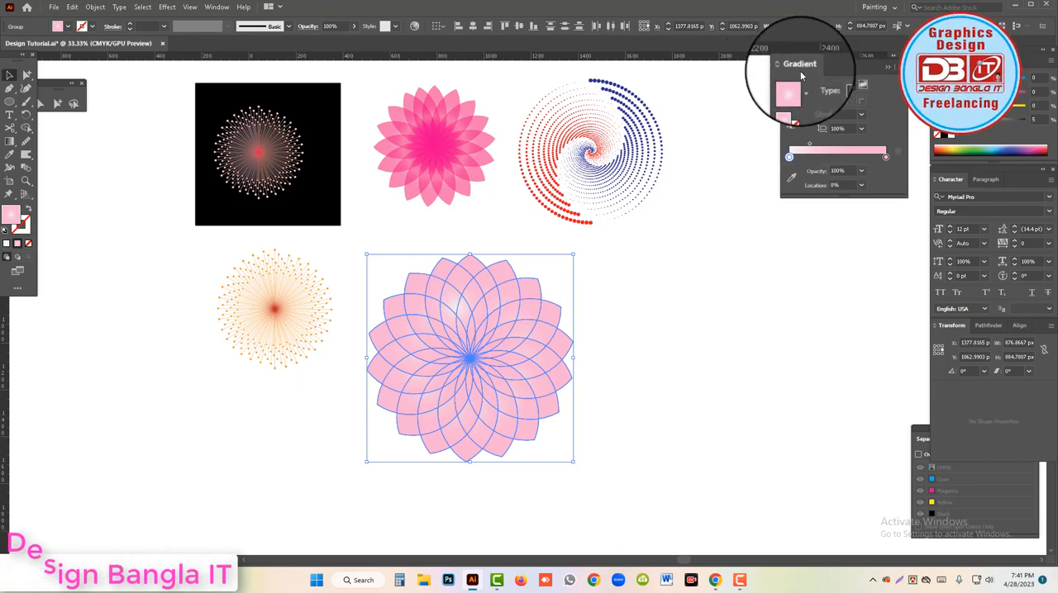
{"action": "left_click", "coordinate": [216, 7]}
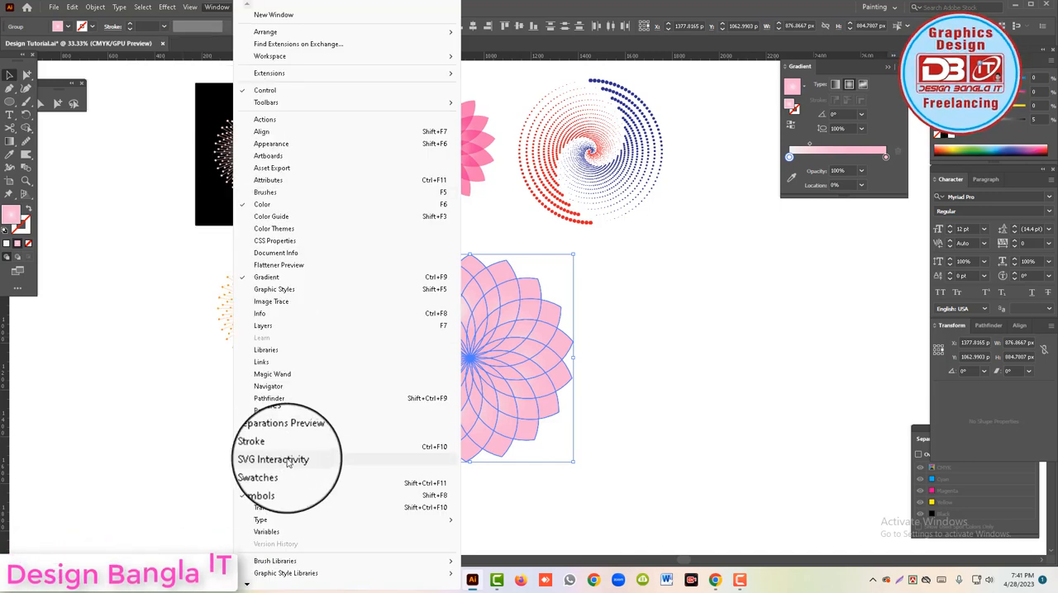
{"action": "left_click", "coordinate": [290, 509]}
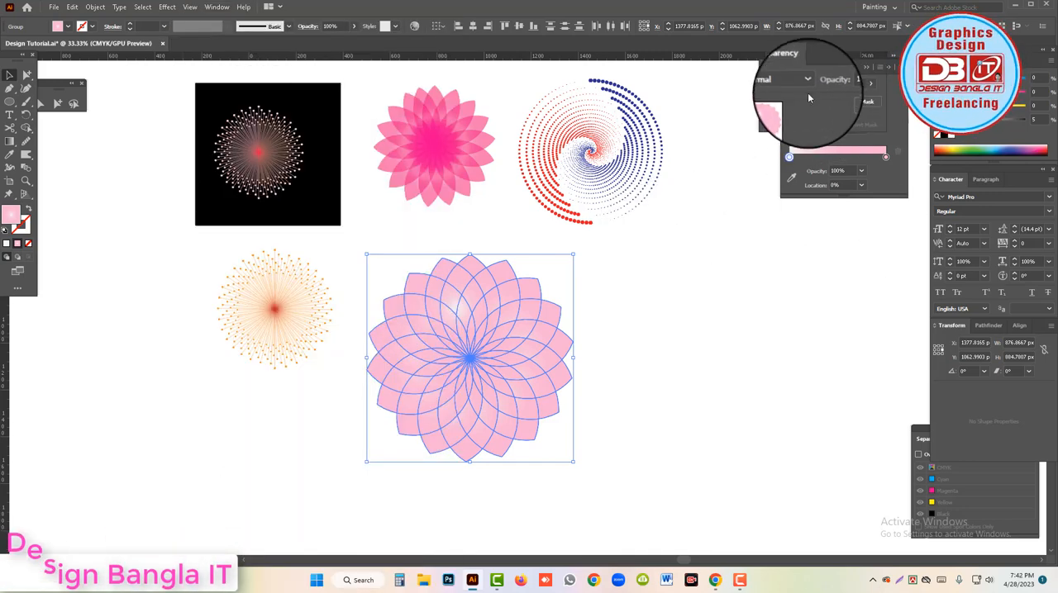
{"action": "left_click", "coordinate": [803, 84]}
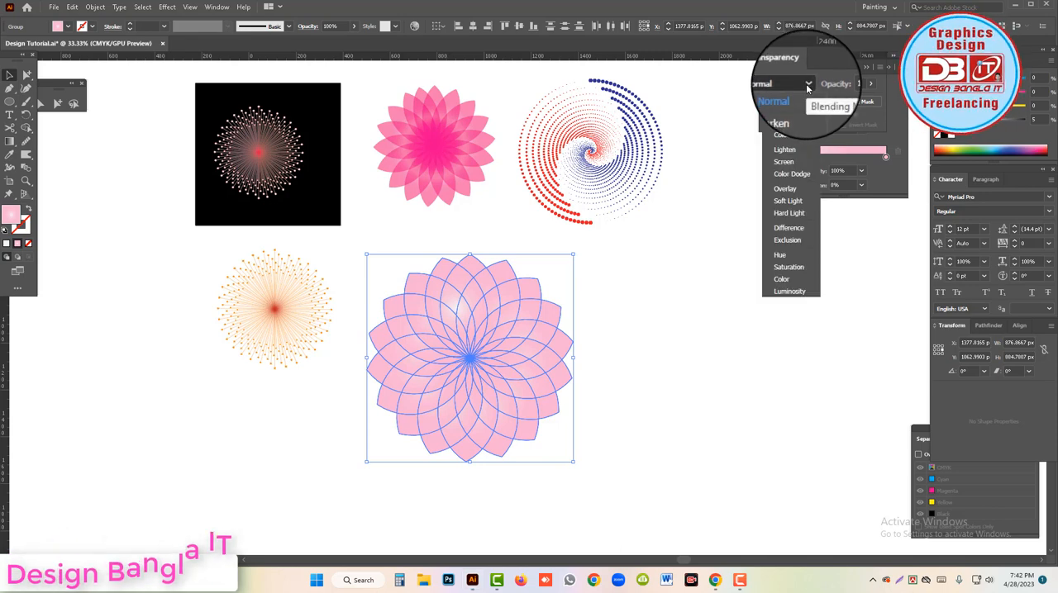
{"action": "left_click", "coordinate": [787, 124]}
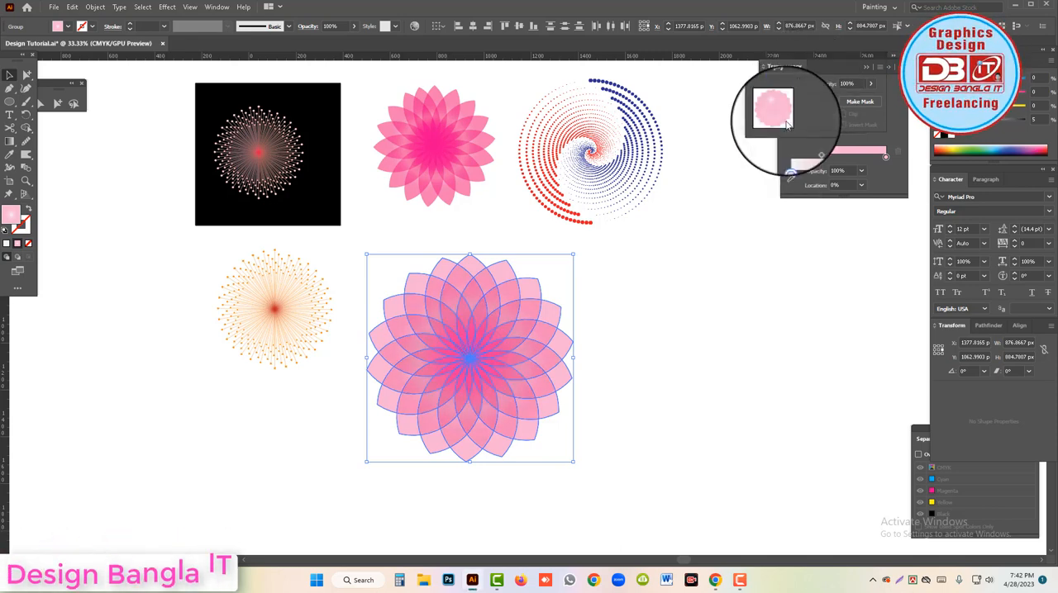
{"action": "left_click", "coordinate": [600, 319]}
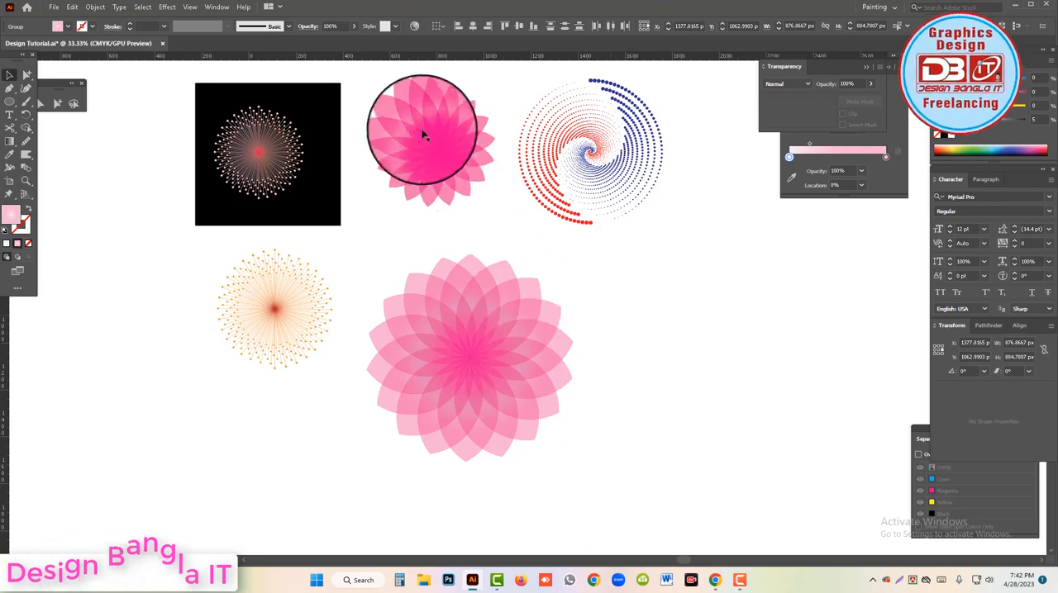
{"action": "left_click", "coordinate": [515, 354]}
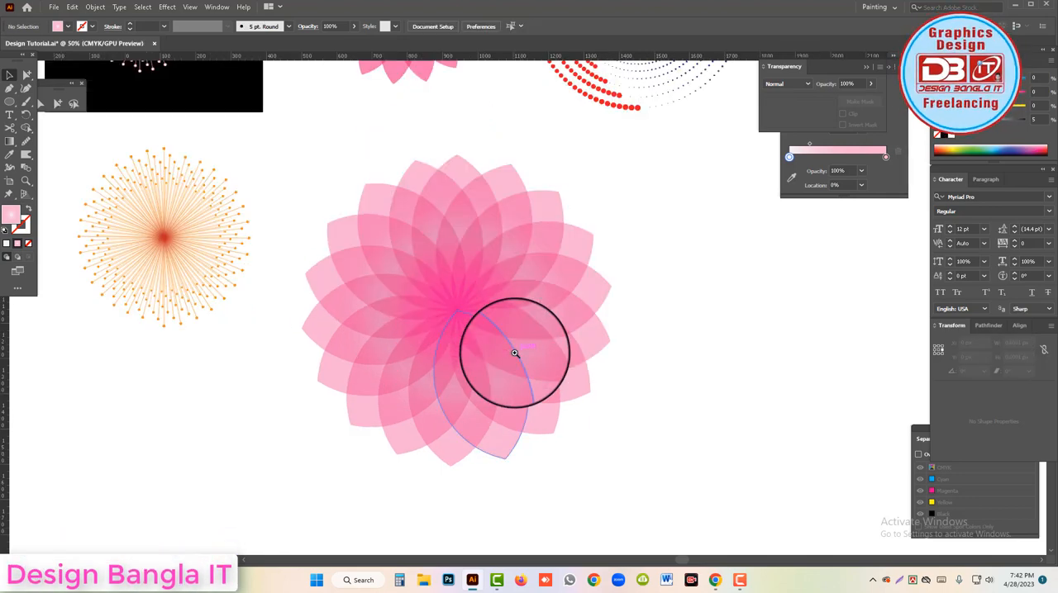
{"action": "scroll", "coordinate": [804, 124], "scroll_direction": "up", "scroll_amount": 1}
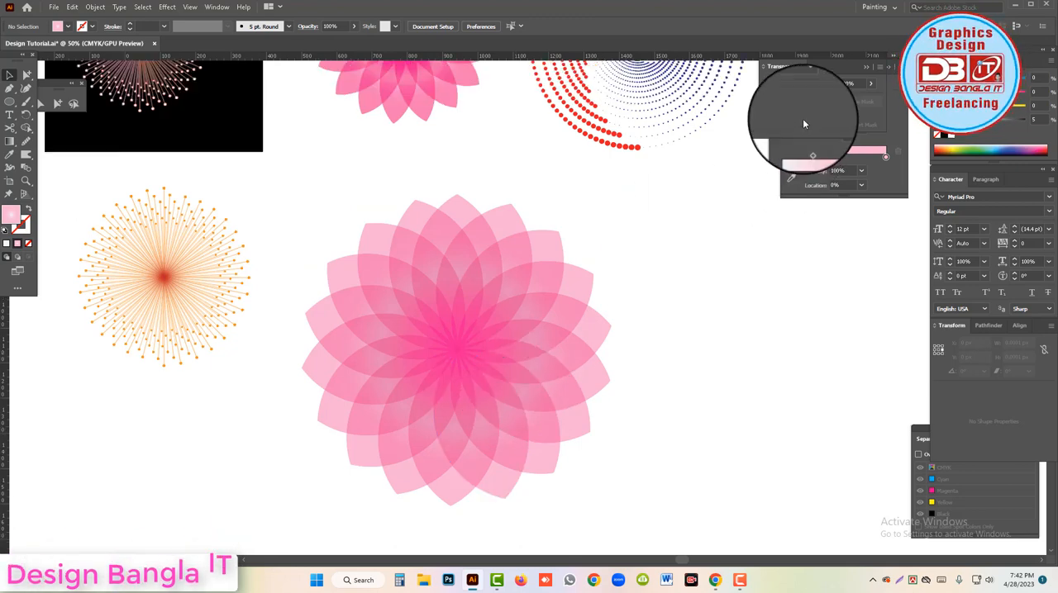
Try the Overlay and Soft Light blending modes on the flower.
{"action": "left_click", "coordinate": [442, 361]}
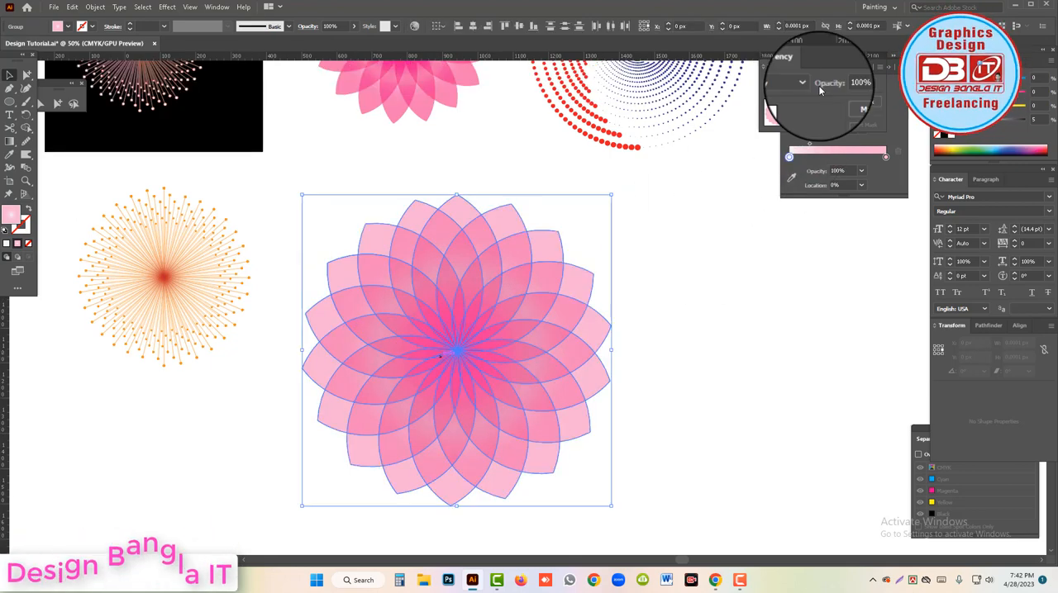
{"action": "left_click", "coordinate": [786, 83]}
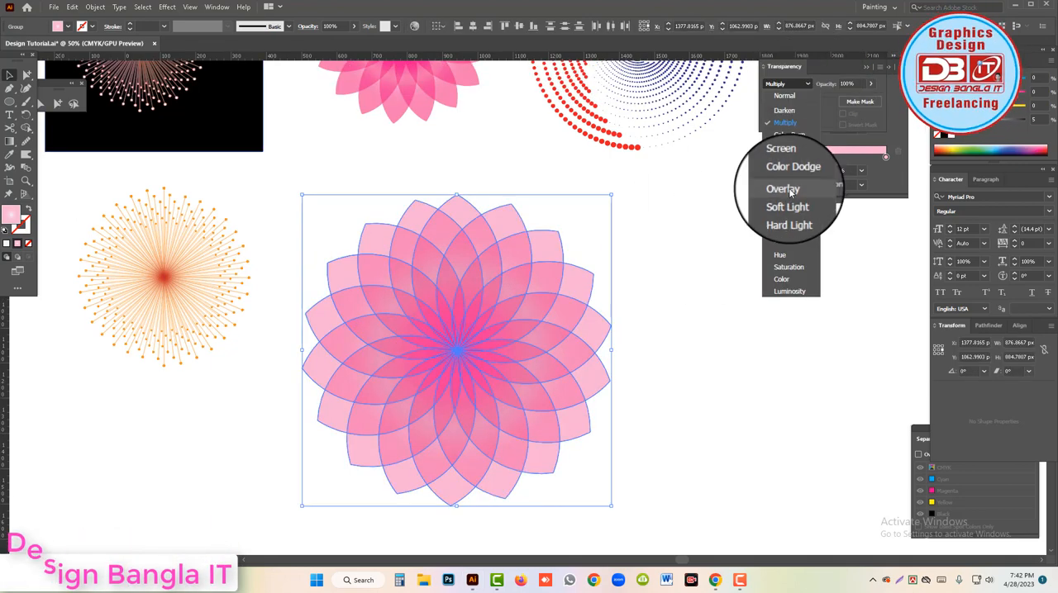
{"action": "left_click", "coordinate": [783, 190]}
{"action": "left_click", "coordinate": [707, 267]}
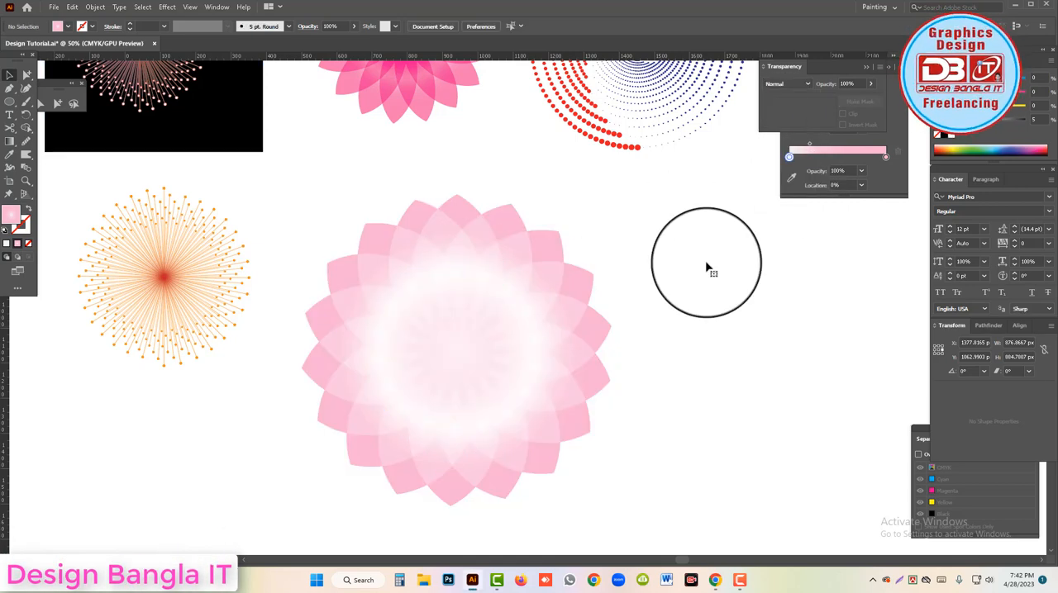
{"action": "left_click", "coordinate": [419, 305]}
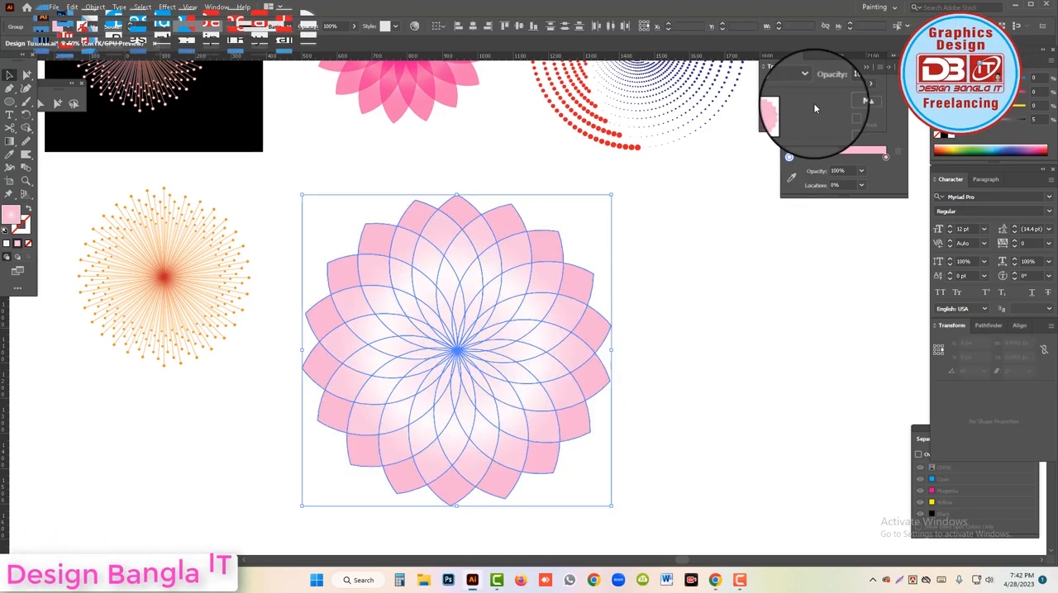
{"action": "left_click", "coordinate": [808, 84]}
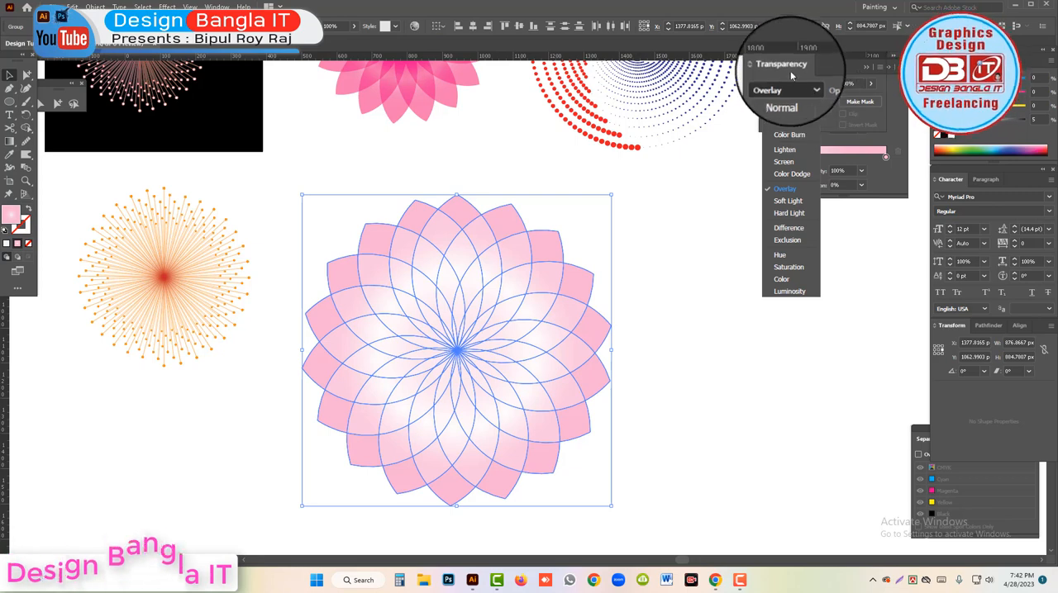
{"action": "left_click", "coordinate": [785, 201]}
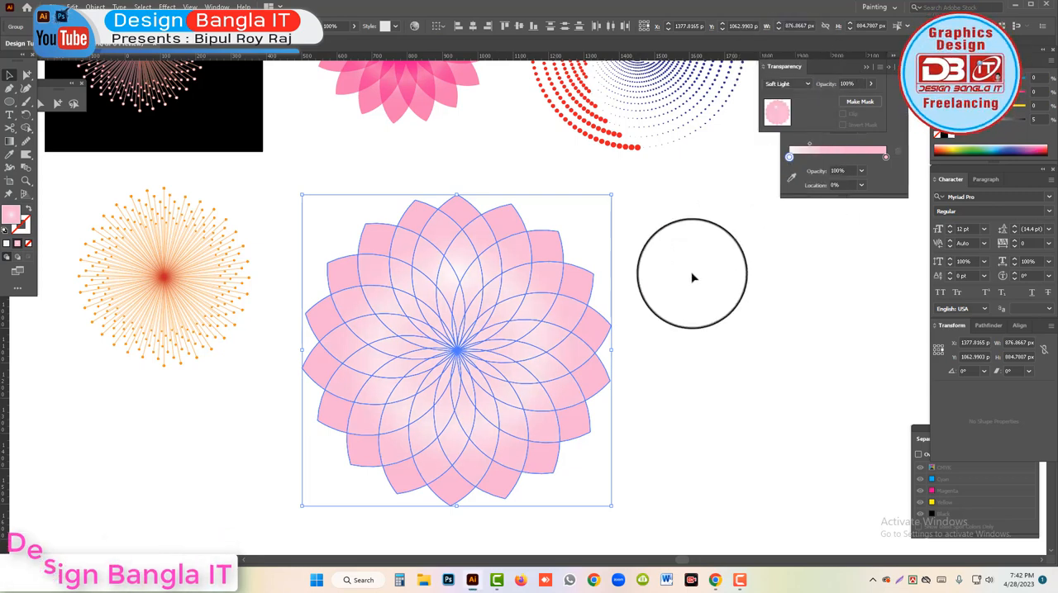
{"action": "left_click", "coordinate": [716, 307]}
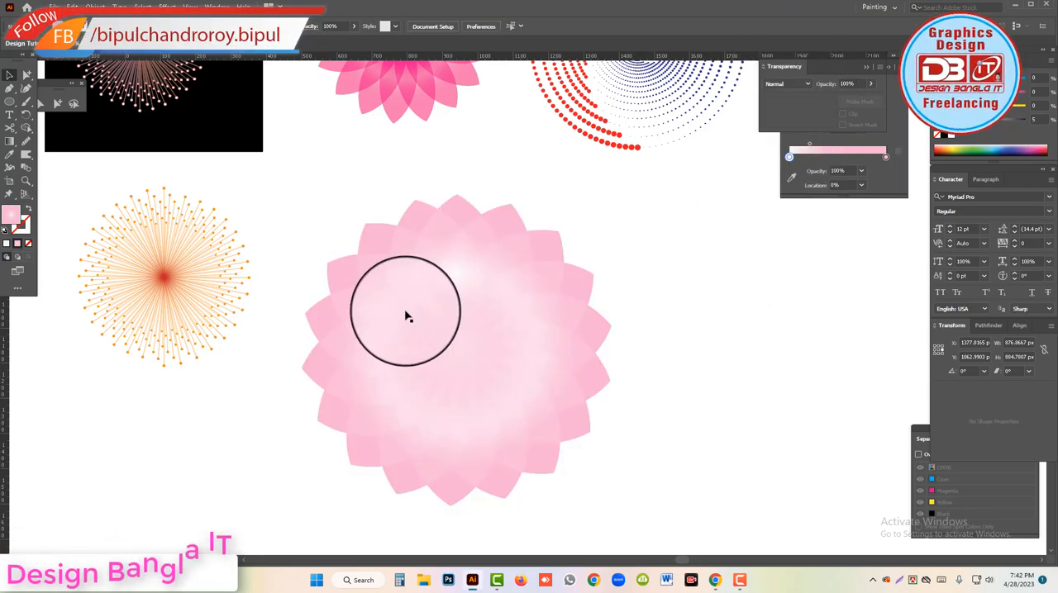
Try the Color blending mode on the flower.
{"action": "left_click", "coordinate": [461, 321]}
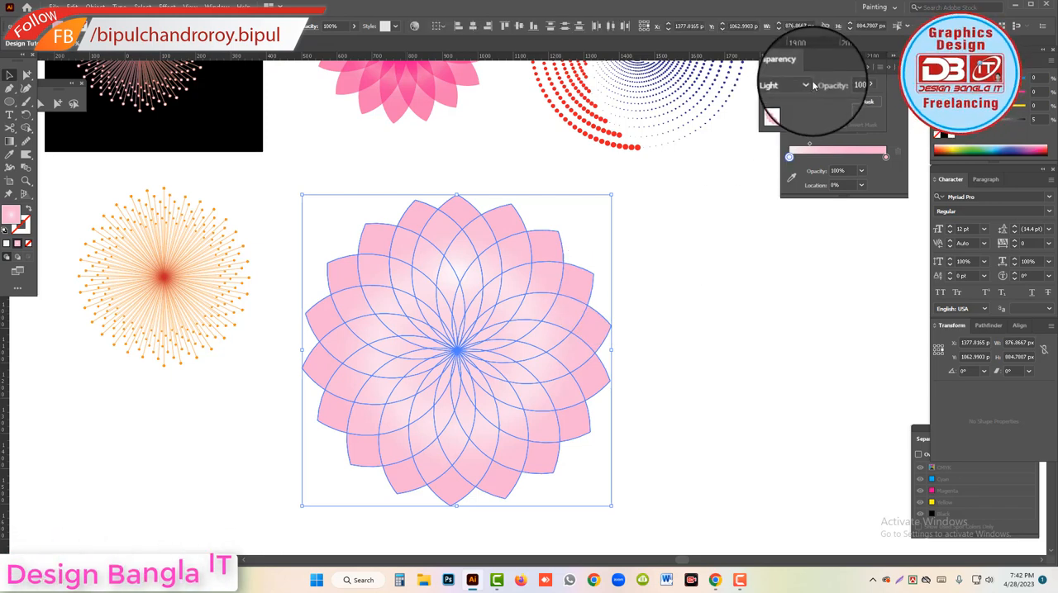
{"action": "left_click", "coordinate": [808, 86]}
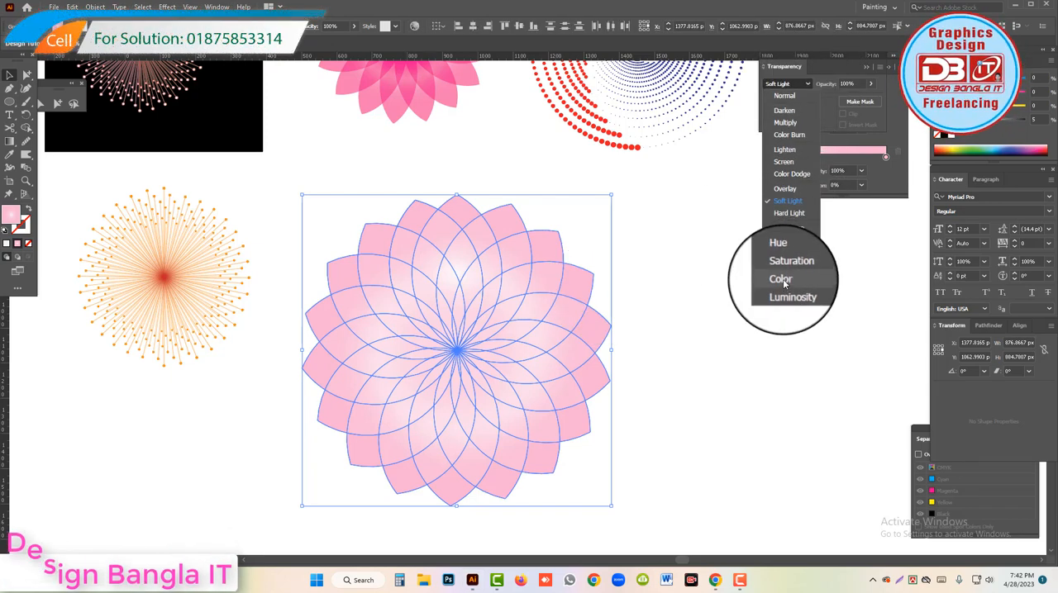
{"action": "left_click", "coordinate": [781, 279]}
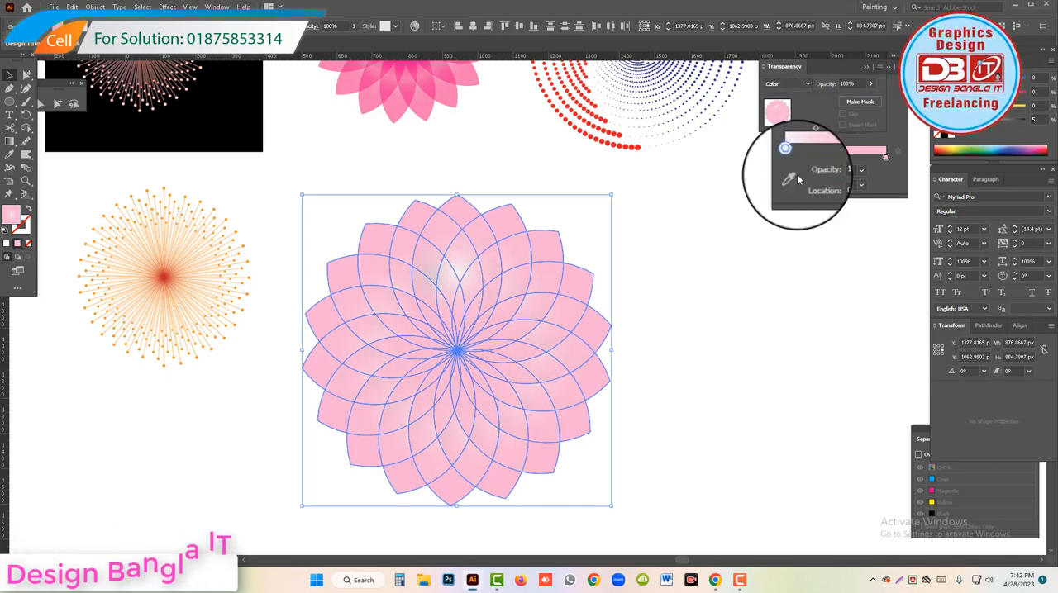
{"action": "left_click", "coordinate": [719, 286]}
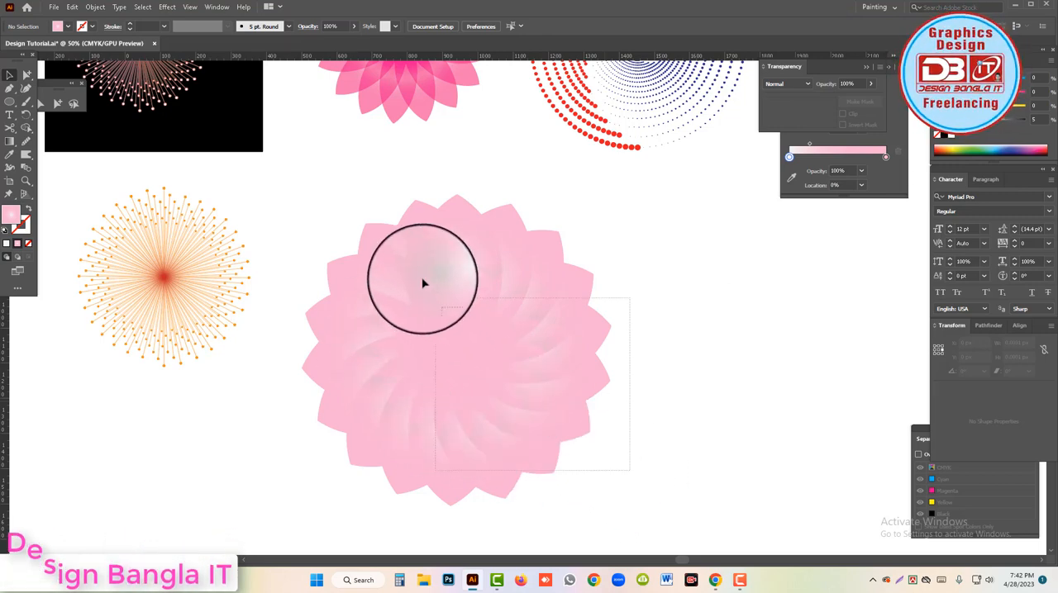
Return the flower's blending mode to Multiply and deselect it.
{"action": "left_click", "coordinate": [455, 299]}
{"action": "left_click", "coordinate": [806, 84]}
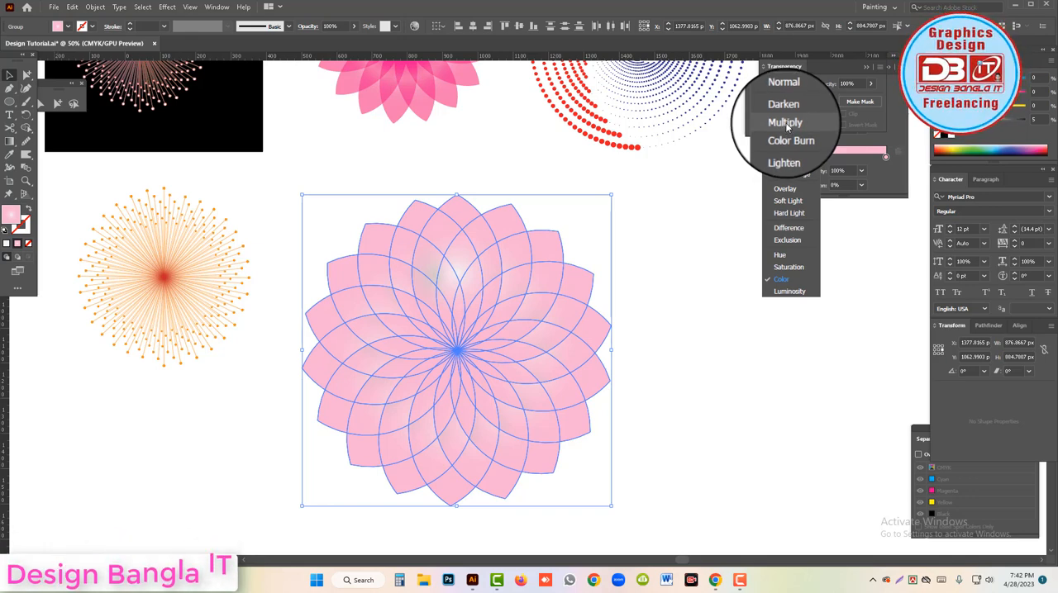
{"action": "left_click", "coordinate": [785, 122]}
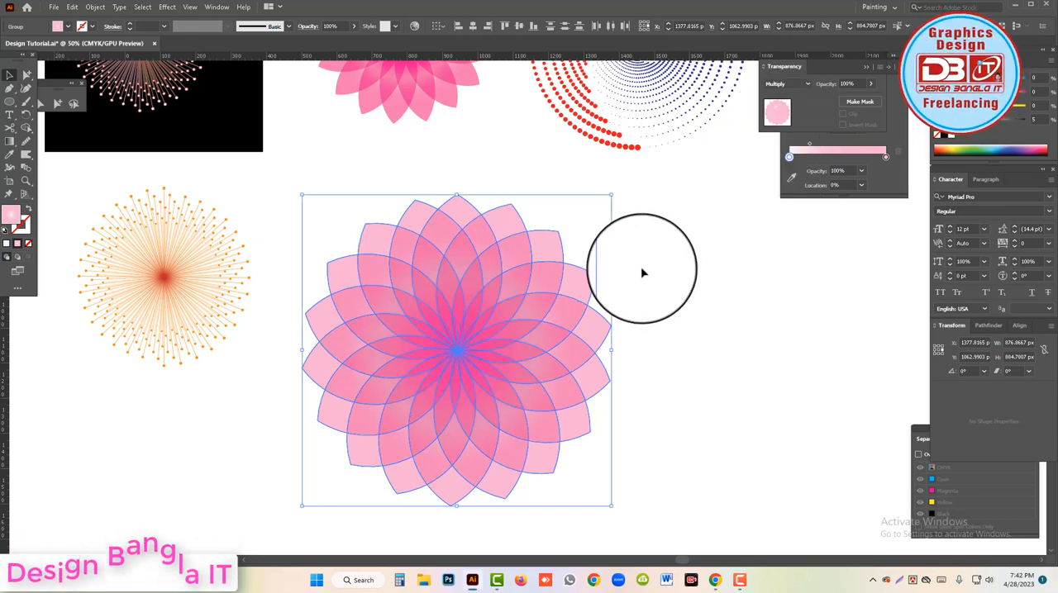
{"action": "key", "text": "ctrl+shift+a"}
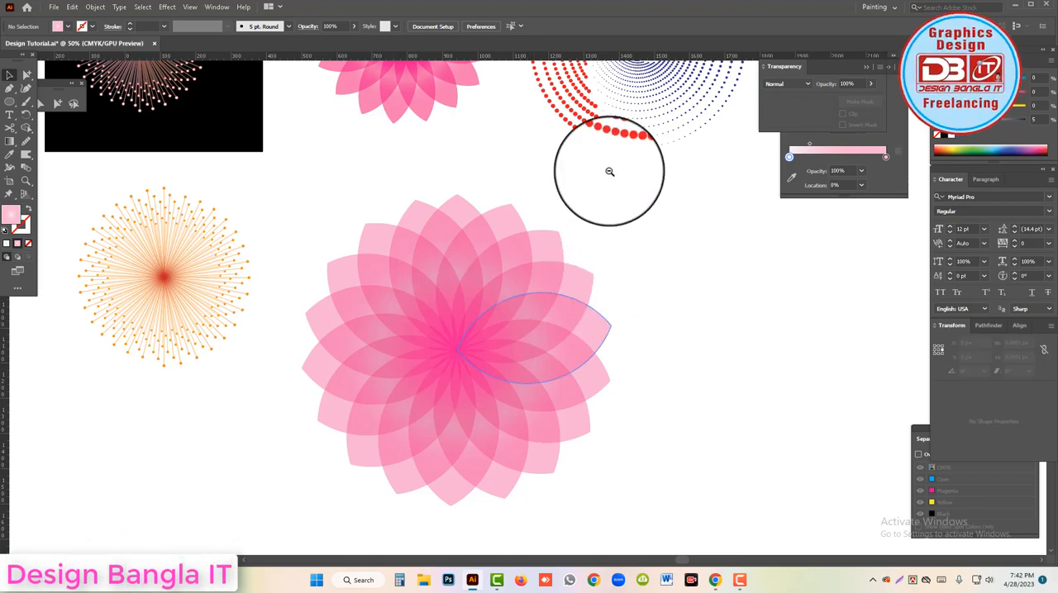
Draw a circle about 718 px in diameter in the blank area beside the flower, below the dotted spiral.
{"action": "scroll", "coordinate": [609, 171], "scroll_direction": "down", "scroll_amount": 2}
{"action": "scroll", "coordinate": [517, 177], "scroll_direction": "up", "scroll_amount": 2}
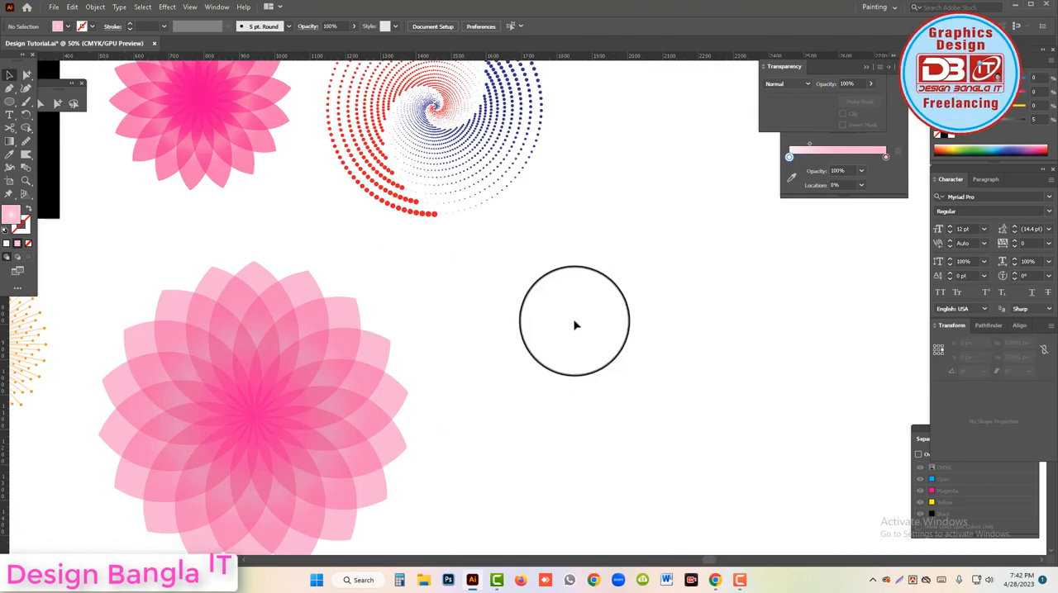
{"action": "scroll", "coordinate": [420, 257], "scroll_direction": "down", "scroll_amount": 1}
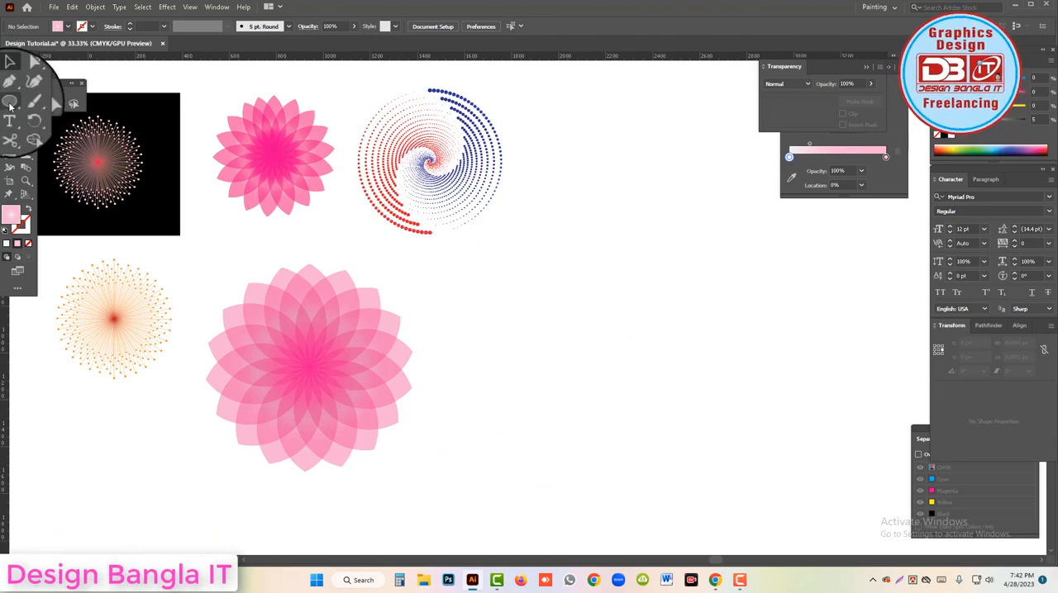
{"action": "left_click", "coordinate": [10, 105]}
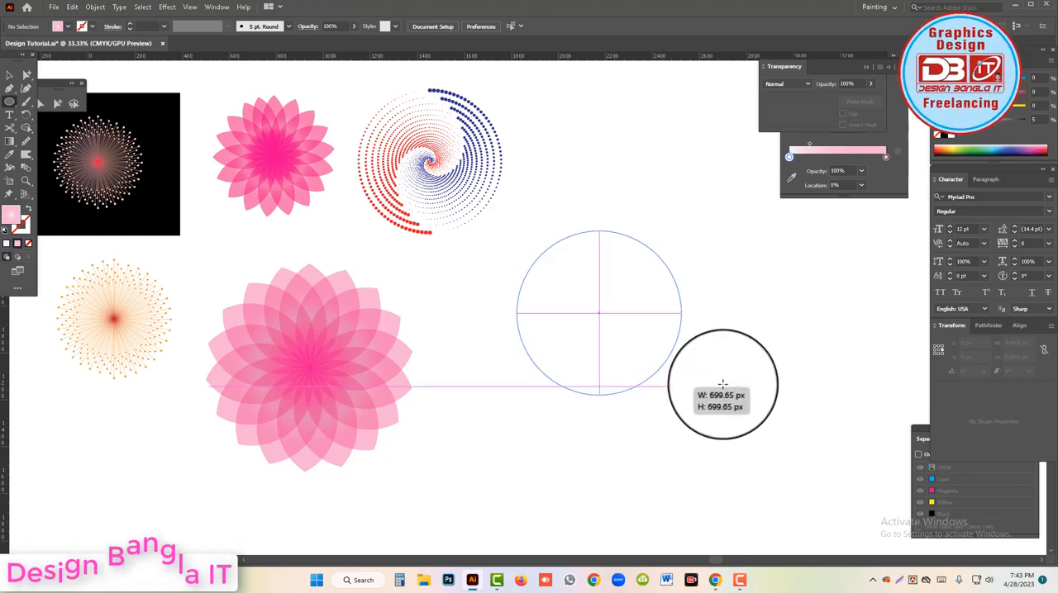
{"action": "left_click_drag", "start_coordinate": [722, 383], "coordinate": [725, 387]}
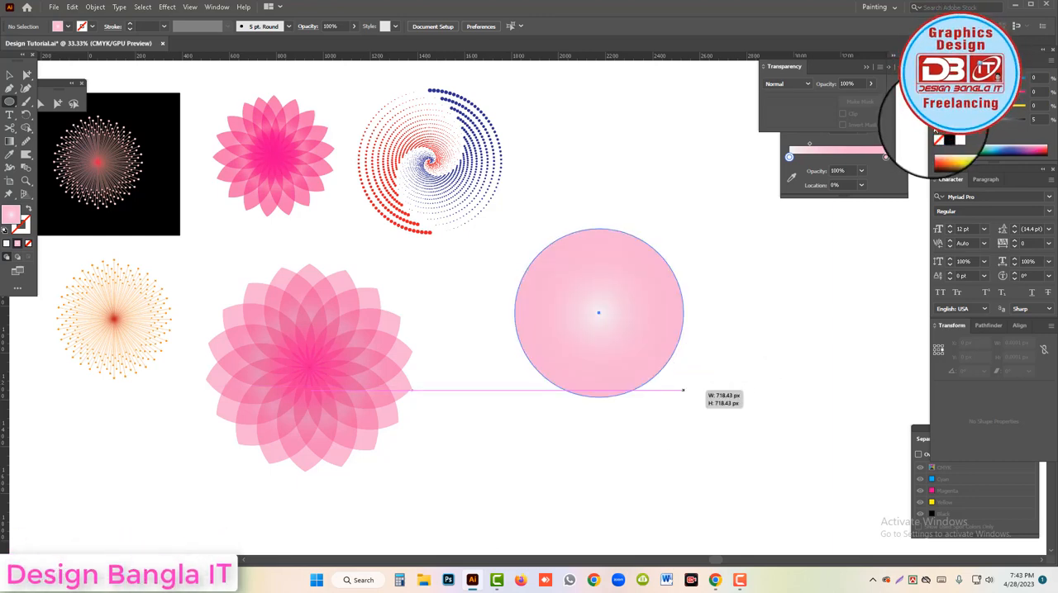
Remove the circle's fill and give it a black 6 pt outline.
{"action": "left_click", "coordinate": [942, 138]}
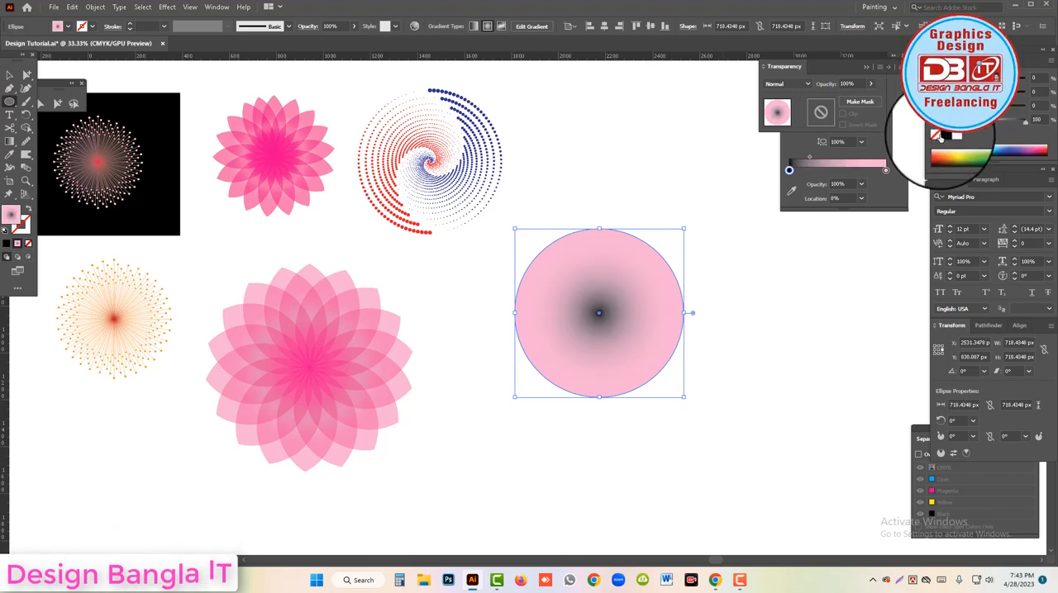
{"action": "left_click", "coordinate": [936, 136]}
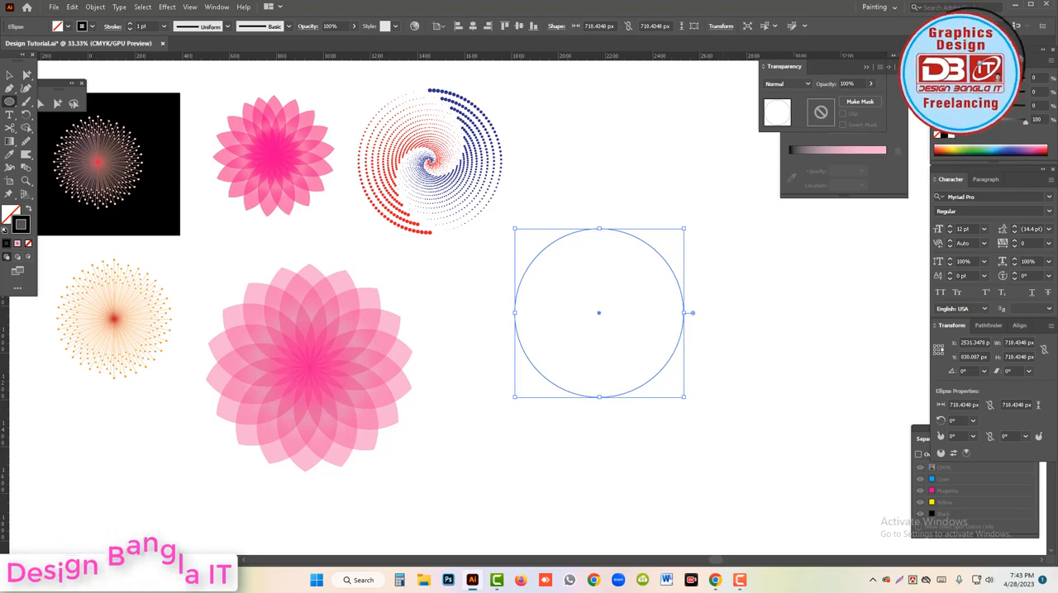
{"action": "left_click", "coordinate": [977, 60]}
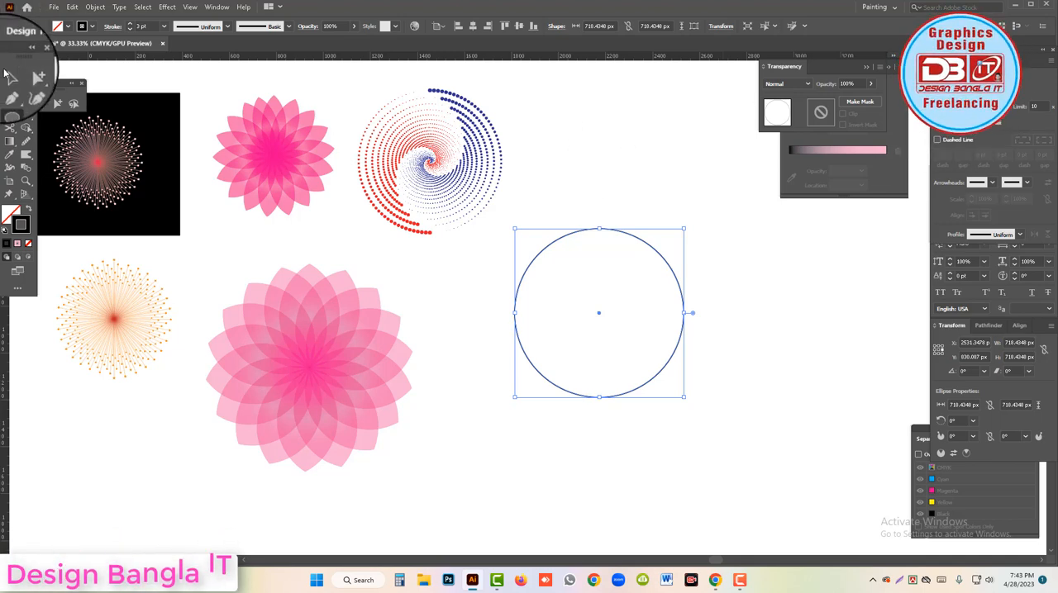
{"action": "left_click", "coordinate": [600, 281]}
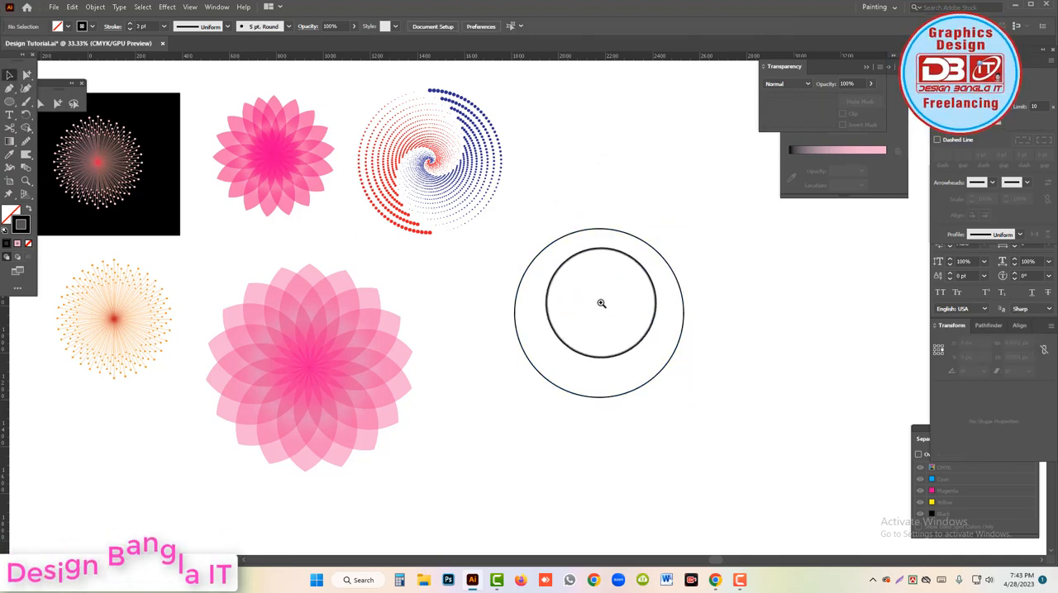
{"action": "key", "text": "ctrl+equal"}
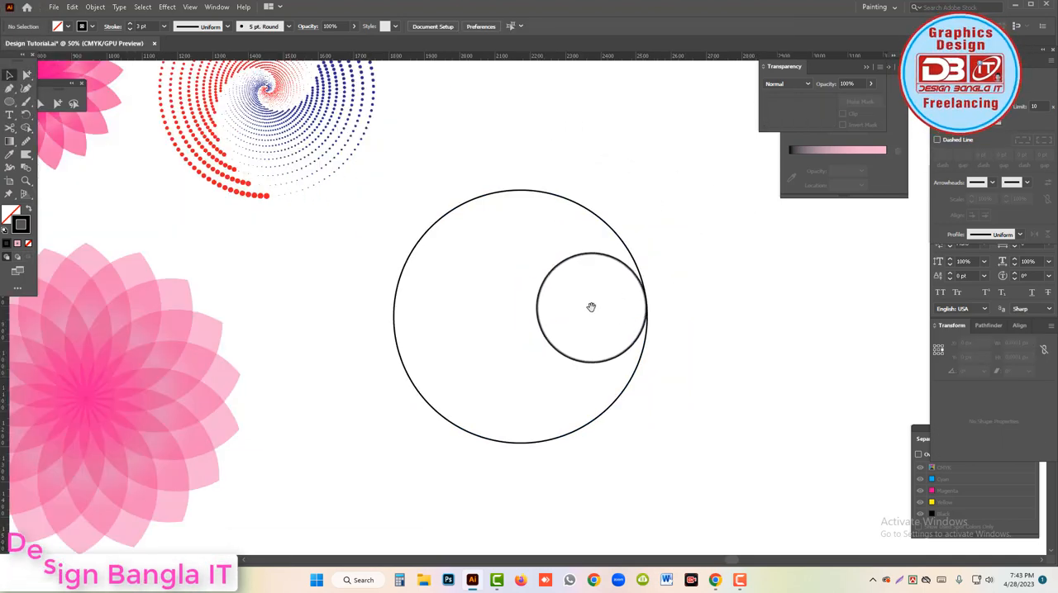
{"action": "left_click", "coordinate": [547, 202]}
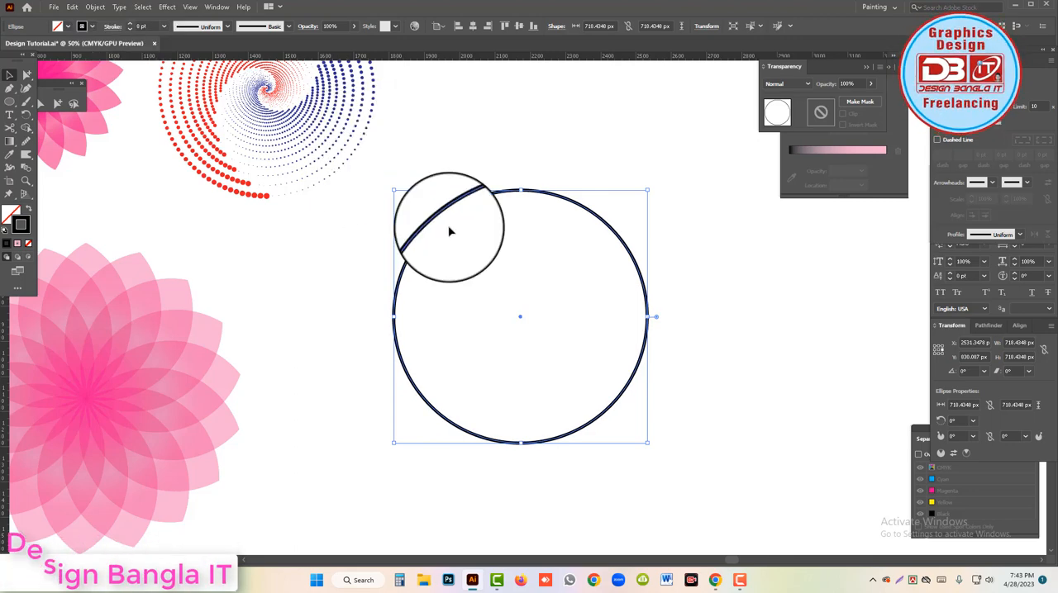
Cut the circle into two halves with the Scissors tool at its top and bottom anchor points.
{"action": "scroll", "coordinate": [527, 194], "scroll_direction": "up", "scroll_amount": 2}
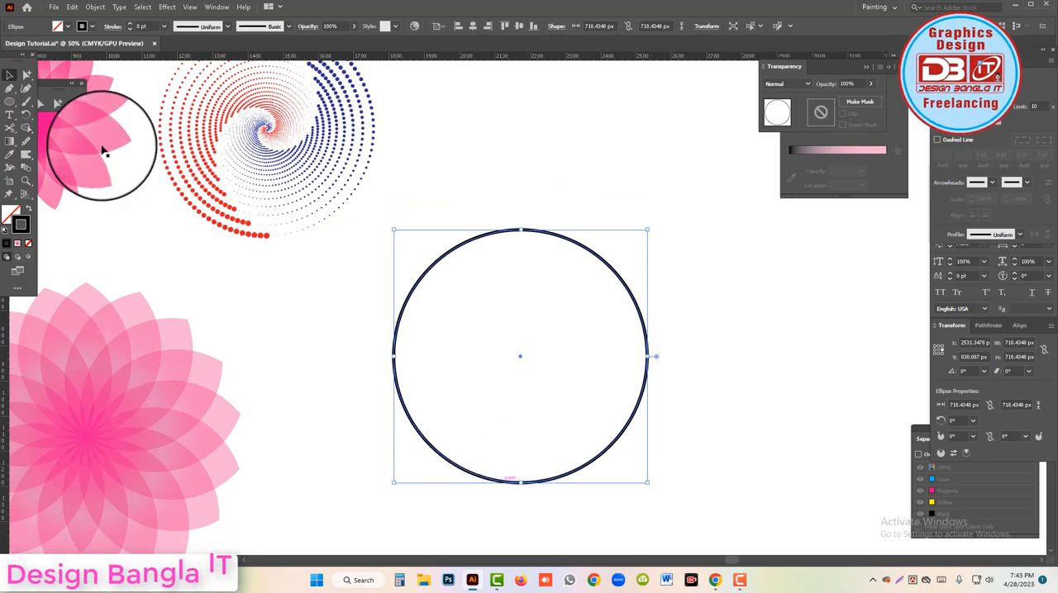
{"action": "left_click", "coordinate": [8, 128]}
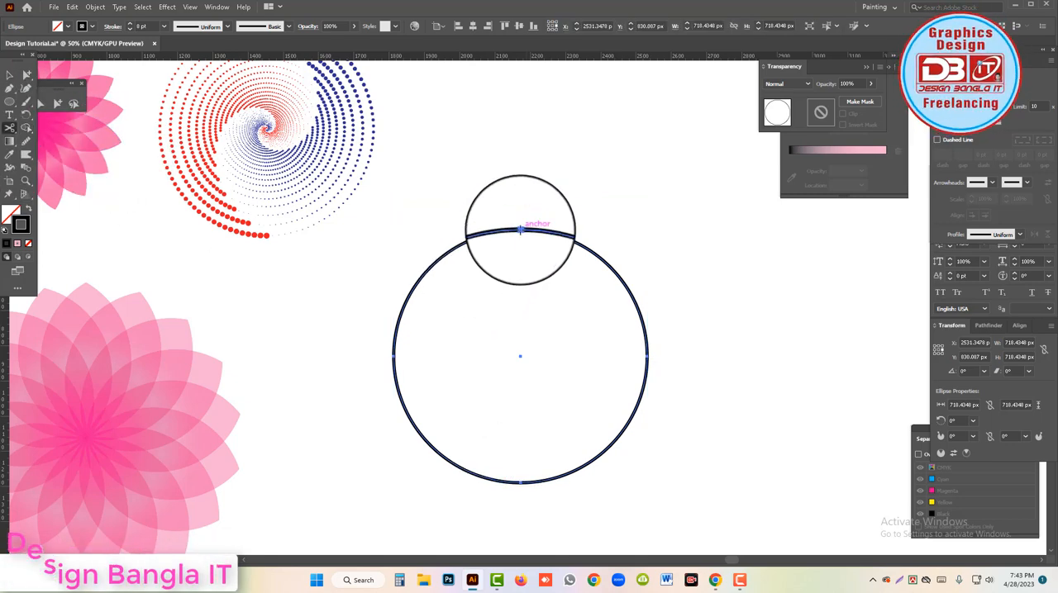
{"action": "left_click", "coordinate": [520, 230]}
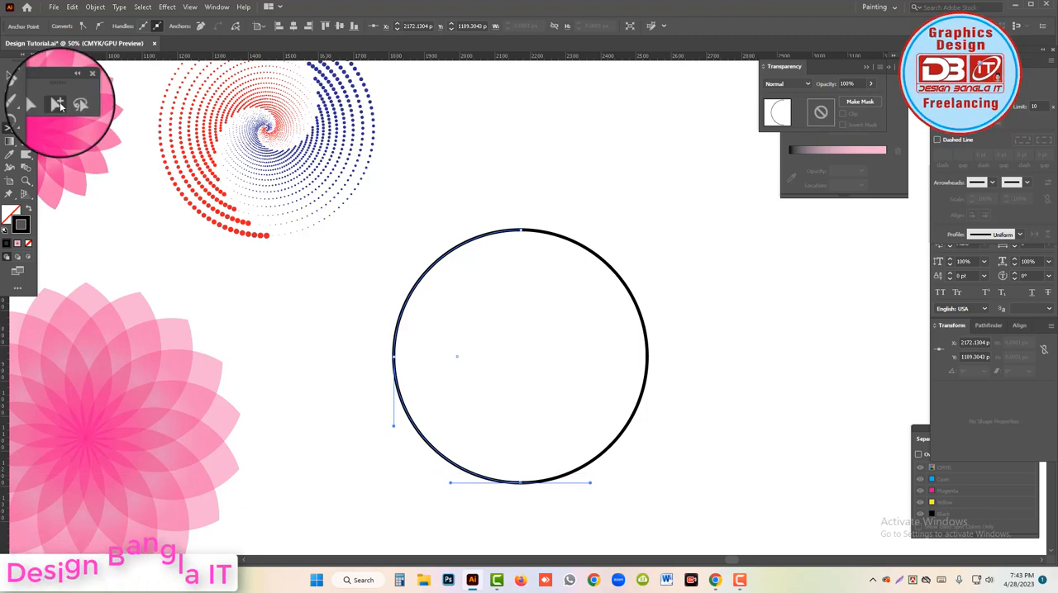
Pull the circle's right half slightly aside with the Group Selection tool to check the cut, and undo the move.
{"action": "left_click", "coordinate": [57, 103]}
{"action": "mouse_move", "coordinate": [659, 329]}
{"action": "left_mouse_down"}
{"action": "mouse_move", "coordinate": [644, 328]}
{"action": "mouse_move", "coordinate": [662, 327]}
{"action": "left_mouse_up"}
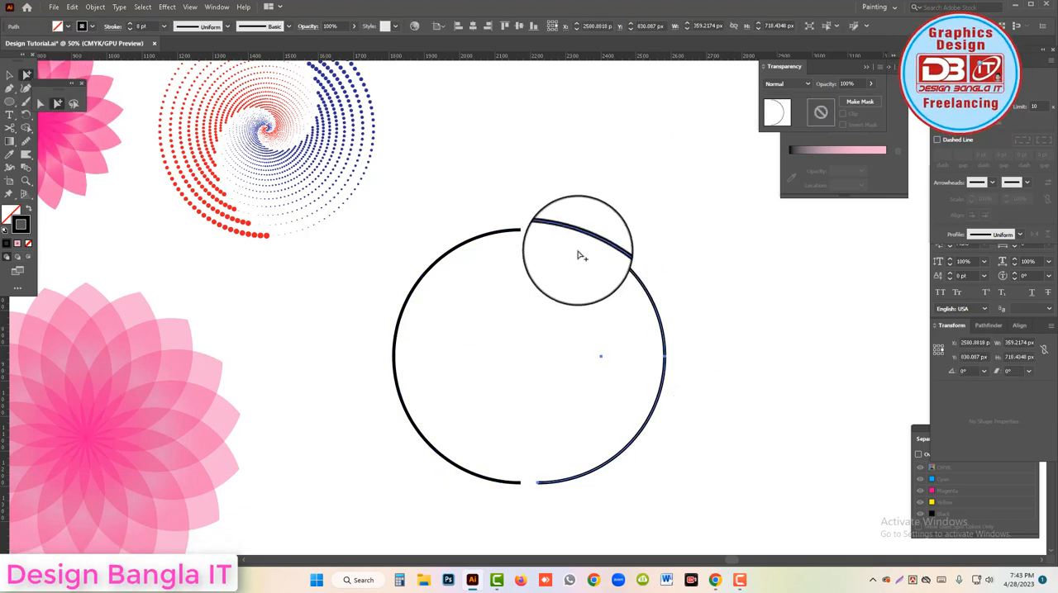
{"action": "left_click", "coordinate": [529, 220]}
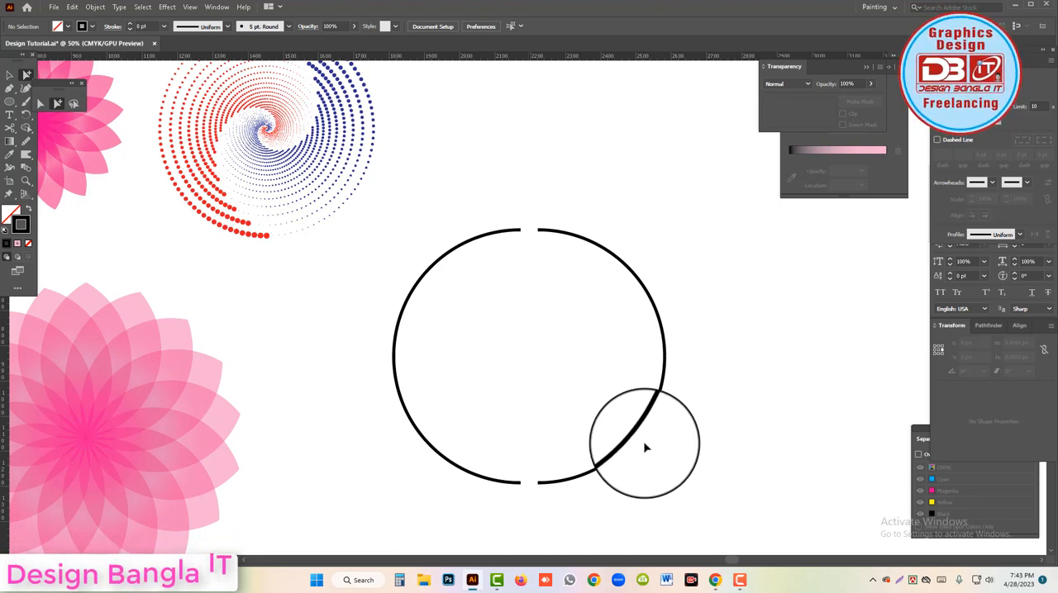
{"action": "key", "text": "ctrl+z"}
Select both halves of the circle and apply the wedge-shaped width profile that tapers from thick to thin.
{"action": "left_click_drag", "start_coordinate": [722, 380], "coordinate": [383, 234]}
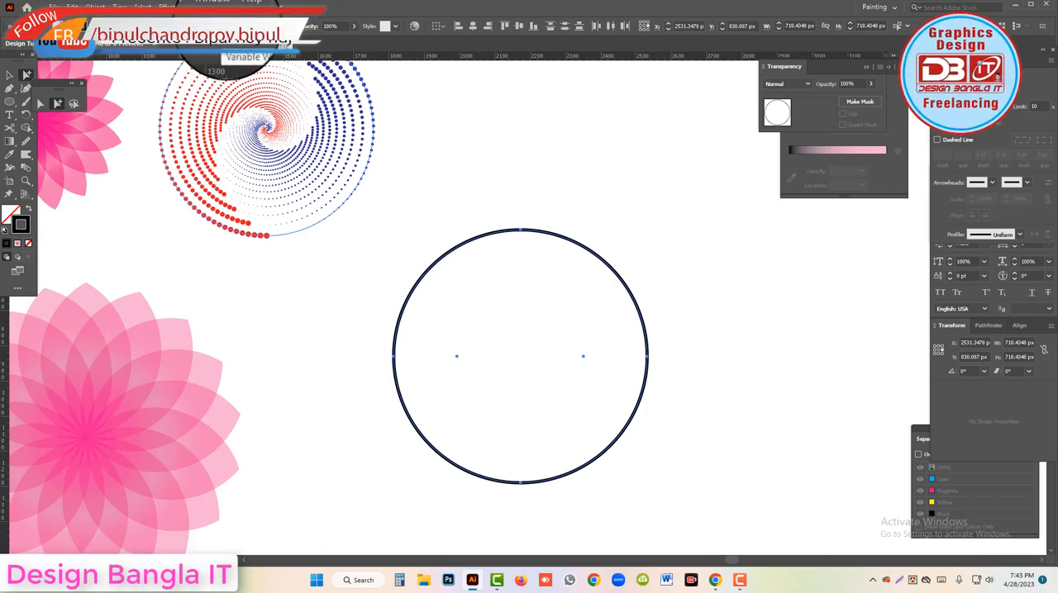
{"action": "left_click", "coordinate": [207, 26]}
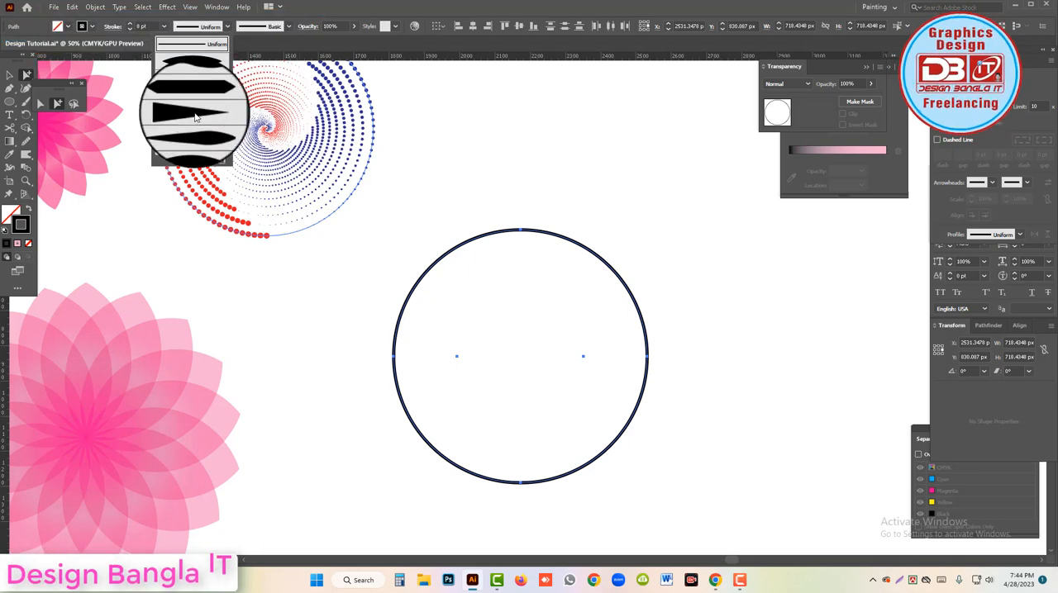
{"action": "left_click", "coordinate": [222, 117]}
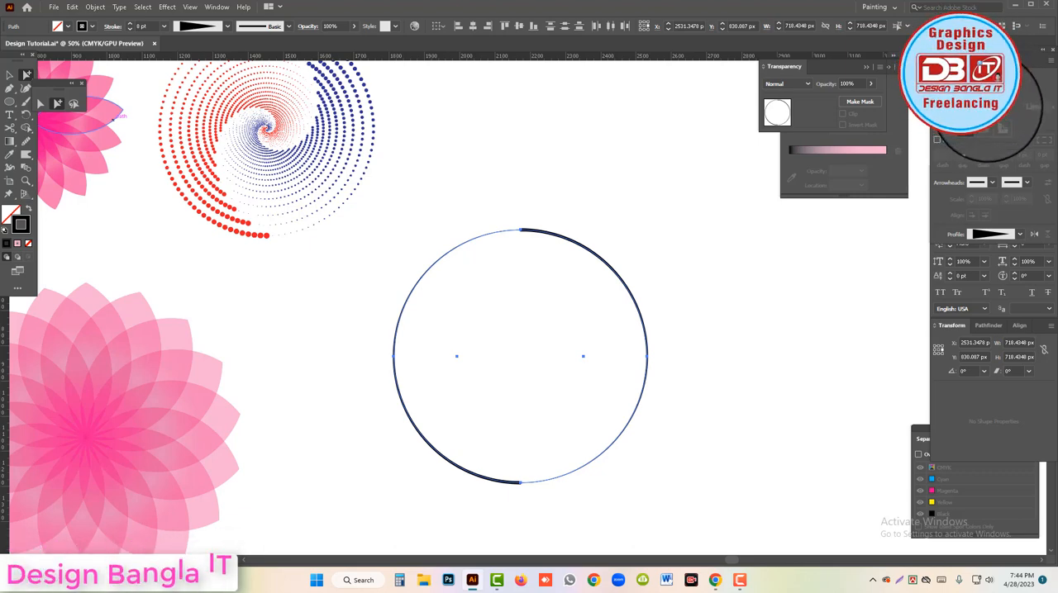
Make the stroke of both halves a dashed line with a 0 pt dash and a 30 pt gap.
{"action": "left_click", "coordinate": [937, 140]}
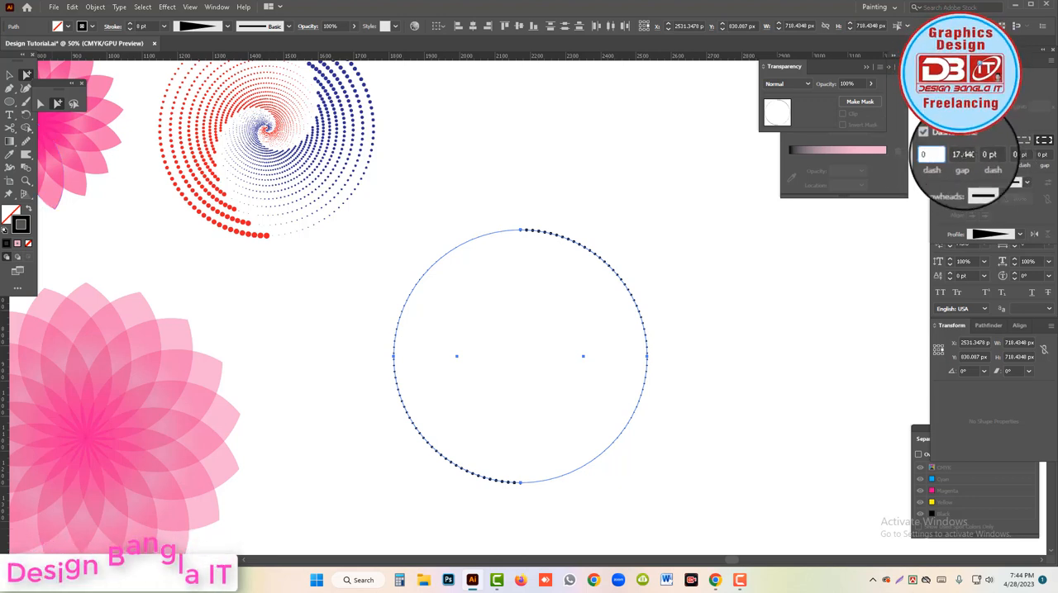
{"action": "double_click", "coordinate": [965, 154]}
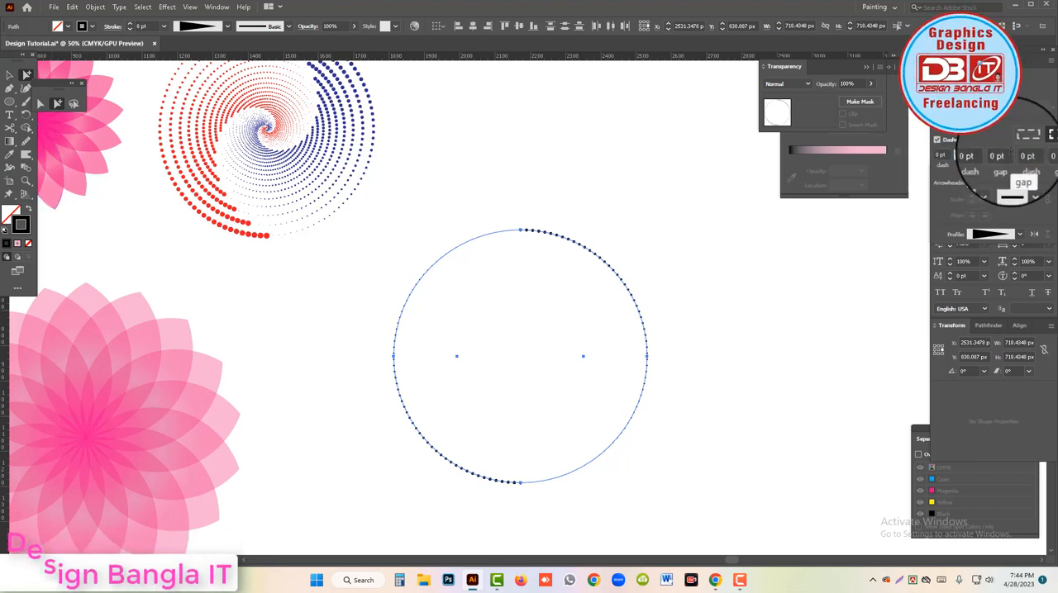
{"action": "type", "text": "30"}
{"action": "key", "text": "Return"}
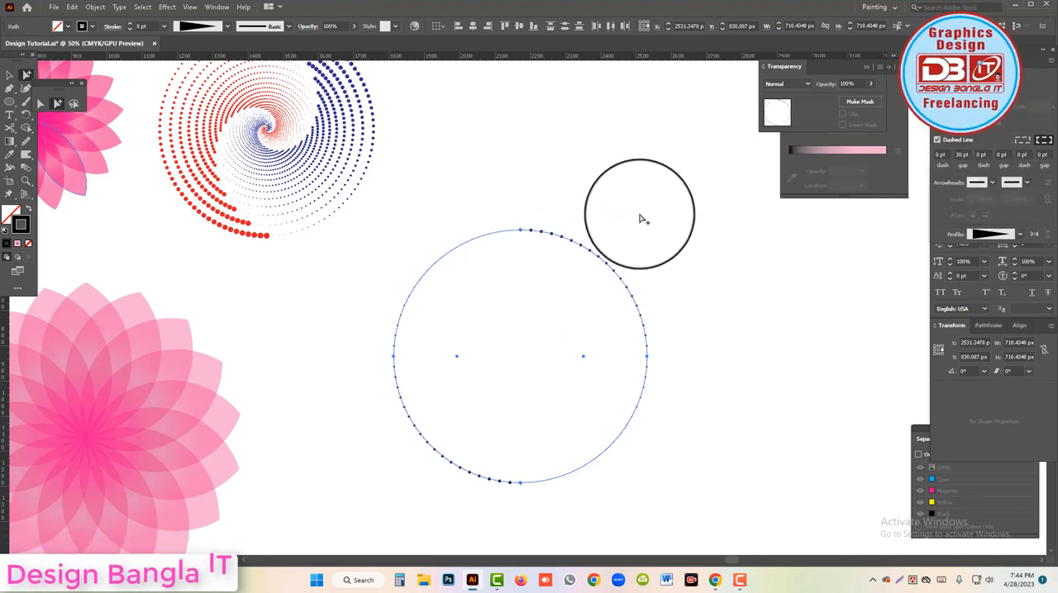
Increase the stroke weight of the two dotted halves to 25 pt.
{"action": "key", "text": "Up"}
{"action": "key", "text": "Up"}
{"action": "key", "text": "Up"}
{"action": "key", "text": "Up"}
{"action": "key", "text": "Up"}
{"action": "key", "text": "Up"}
{"action": "key", "text": "Up"}
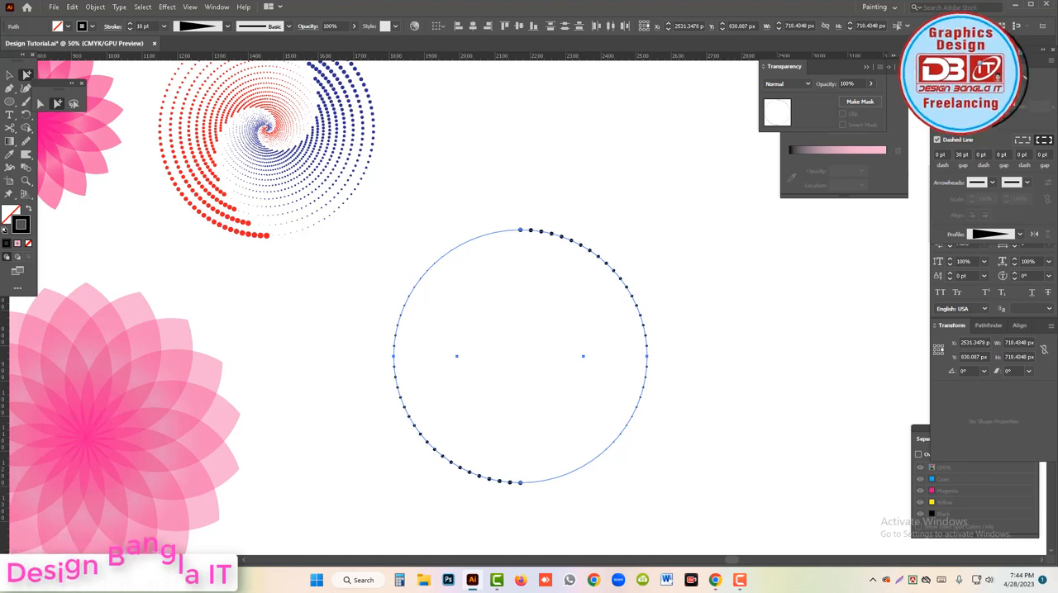
{"action": "key", "text": "Up"}
{"action": "key", "text": "Up"}
{"action": "key", "text": "Up"}
{"action": "key", "text": "Up"}
{"action": "key", "text": "Up"}
{"action": "key", "text": "Up"}
{"action": "key", "text": "Up"}
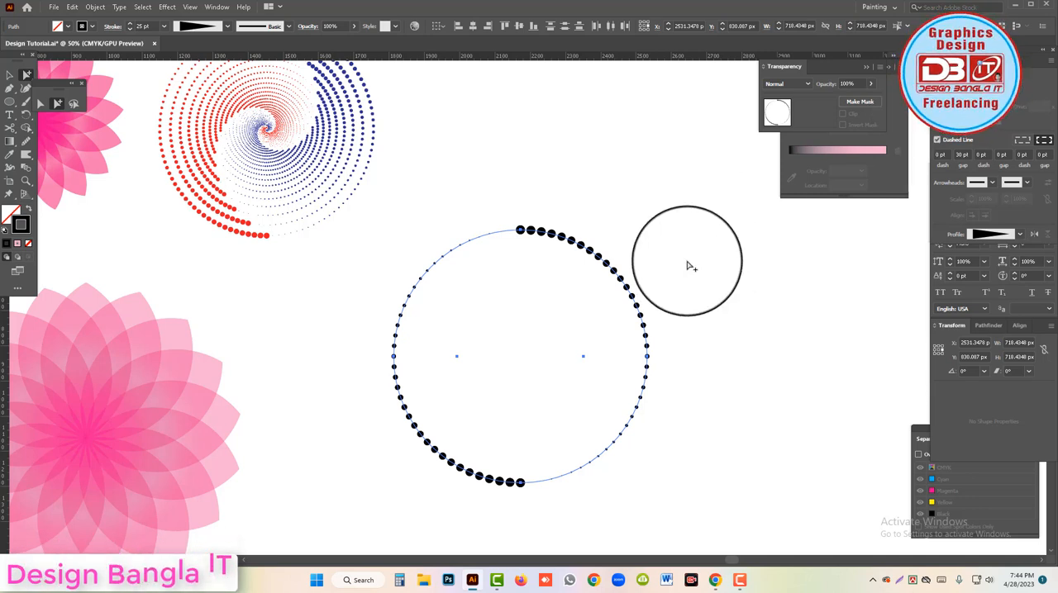
Colour the right half's stroke dark blue and the left half's stroke red with CMYK 0, 100, 100, 0.
{"action": "left_click", "coordinate": [635, 238]}
{"action": "left_click", "coordinate": [612, 272]}
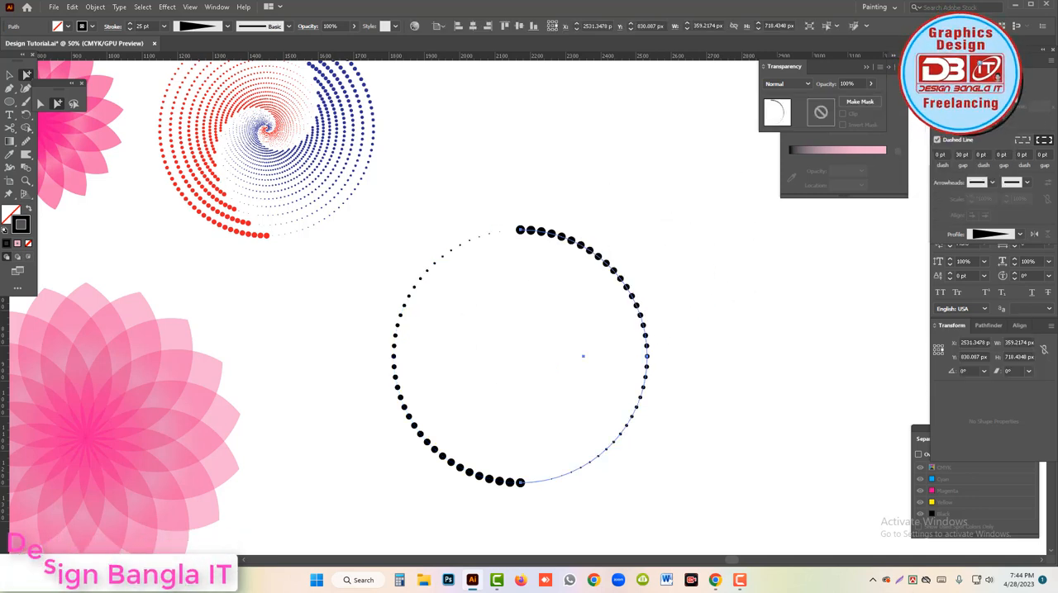
{"action": "left_click", "coordinate": [943, 60]}
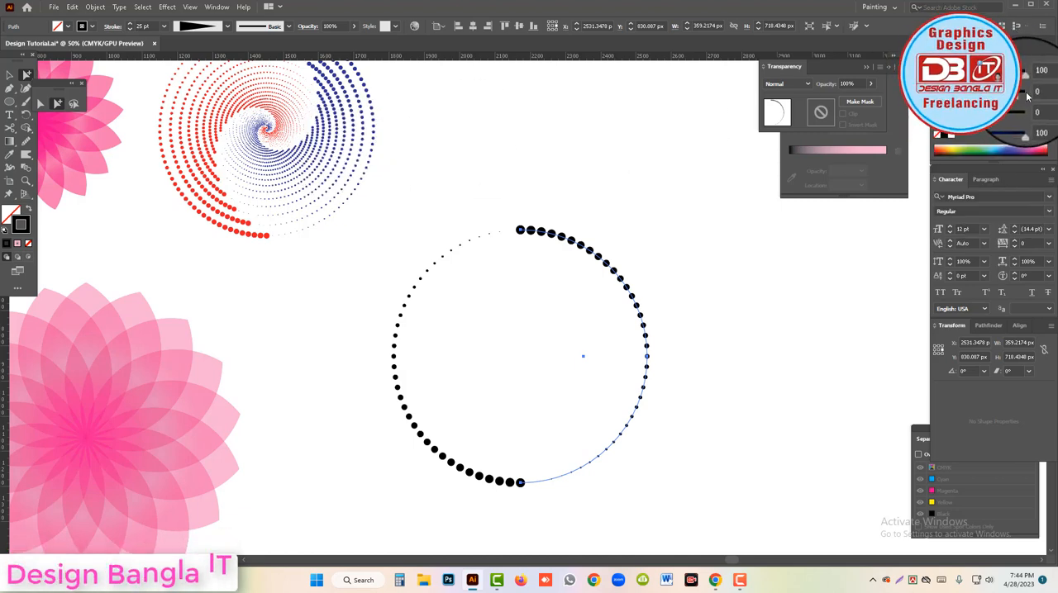
{"action": "left_click_drag", "start_coordinate": [1025, 126], "coordinate": [860, 136]}
{"action": "left_click_drag", "start_coordinate": [351, 368], "coordinate": [459, 388]}
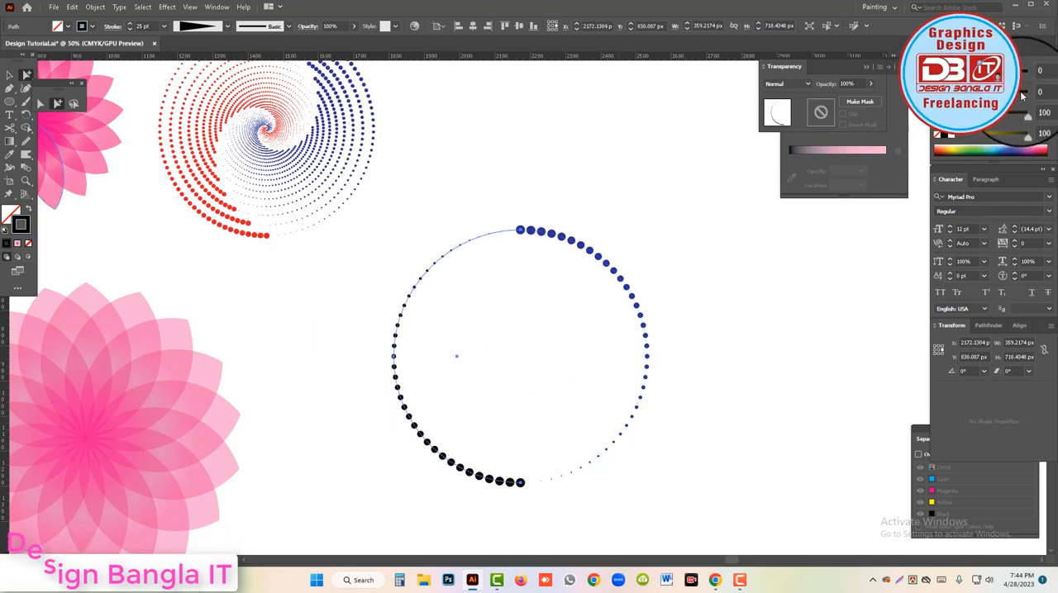
{"action": "left_click_drag", "start_coordinate": [1028, 130], "coordinate": [840, 135]}
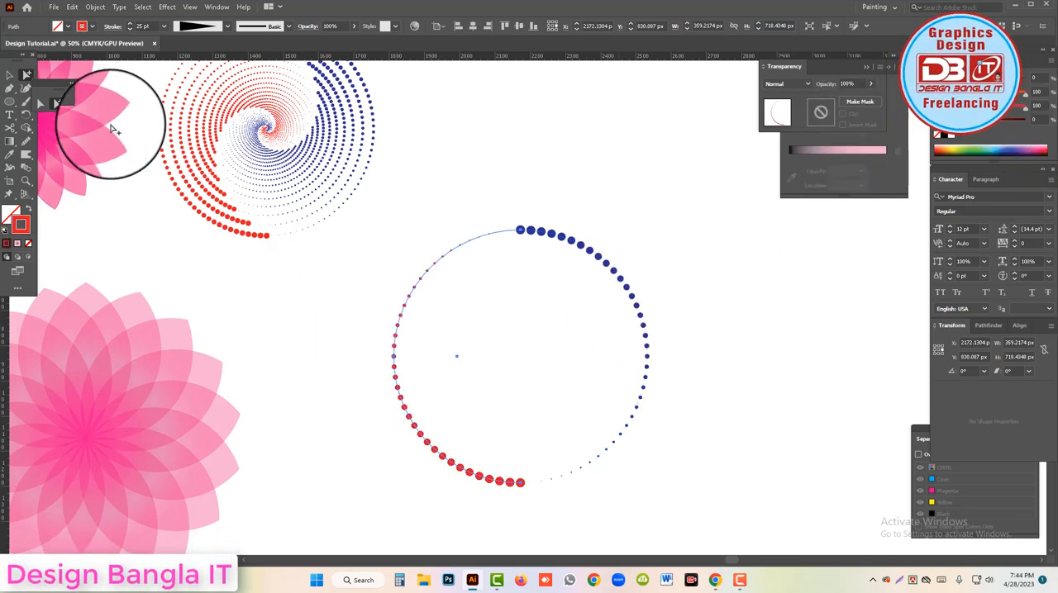
Select the blue and red dotted halves together and group them.
{"action": "left_click", "coordinate": [10, 75]}
{"action": "left_click_drag", "start_coordinate": [456, 201], "coordinate": [564, 274]}
{"action": "key", "text": "ctrl+g"}
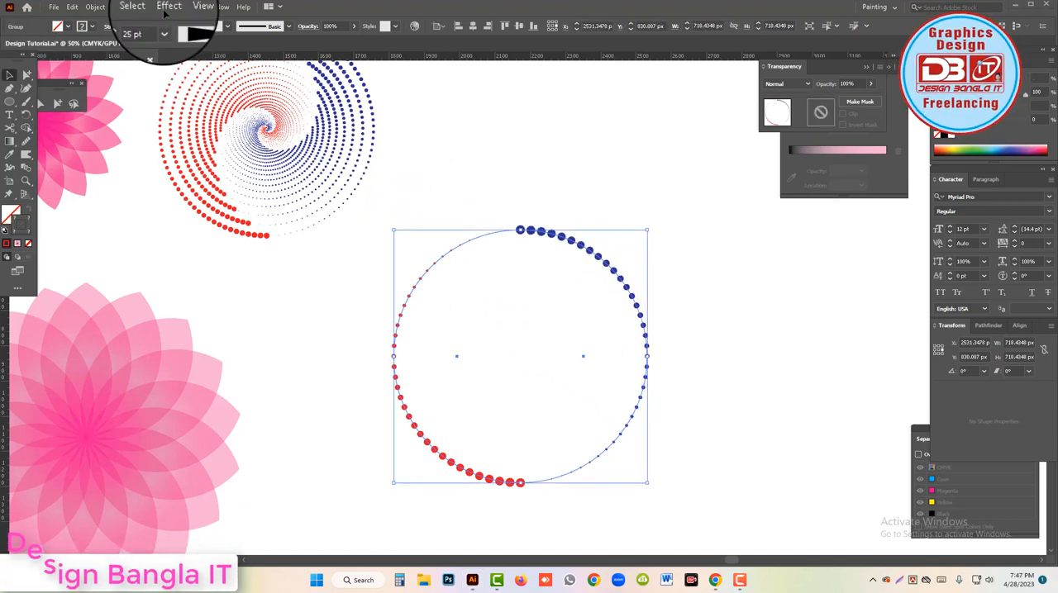
Start a Transform effect on the group with 90% horizontal and vertical scale and a -11° rotation angle.
{"action": "left_click", "coordinate": [167, 9]}
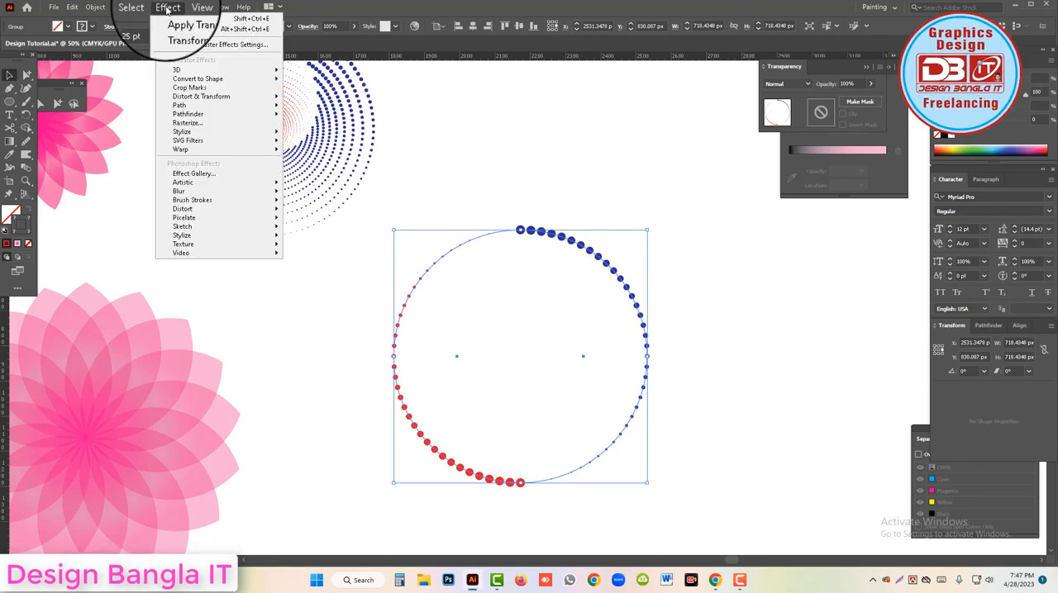
{"action": "mouse_move", "coordinate": [213, 102]}
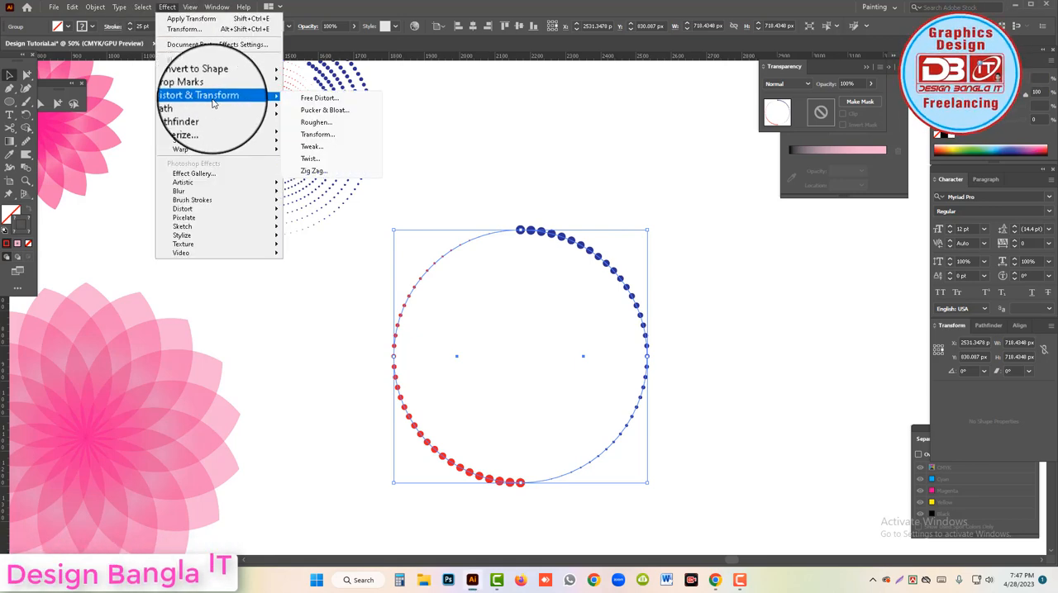
{"action": "left_click", "coordinate": [318, 137]}
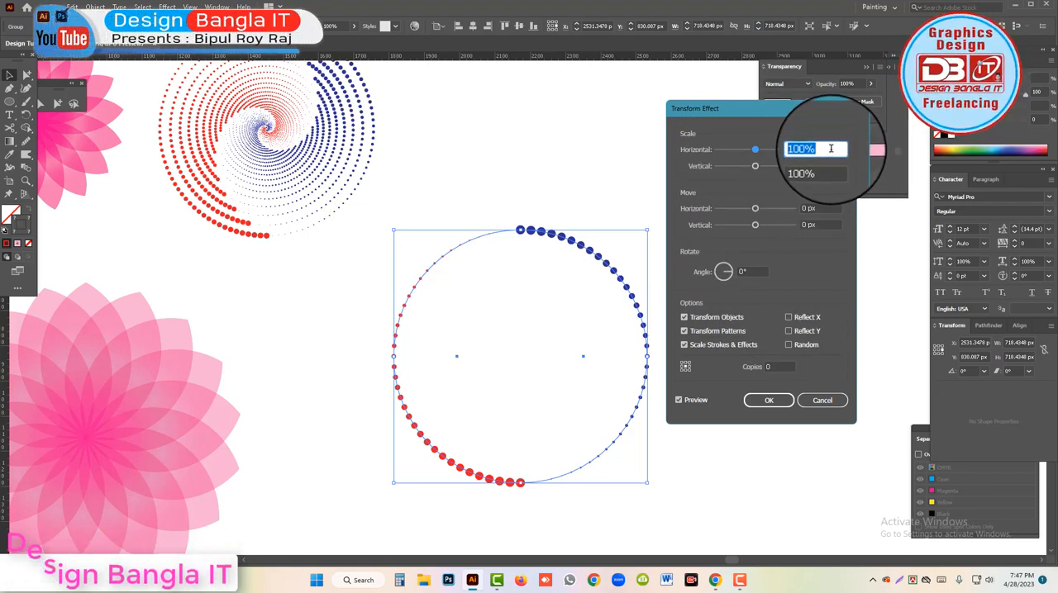
{"action": "type", "text": "90"}
{"action": "key", "text": "Tab"}
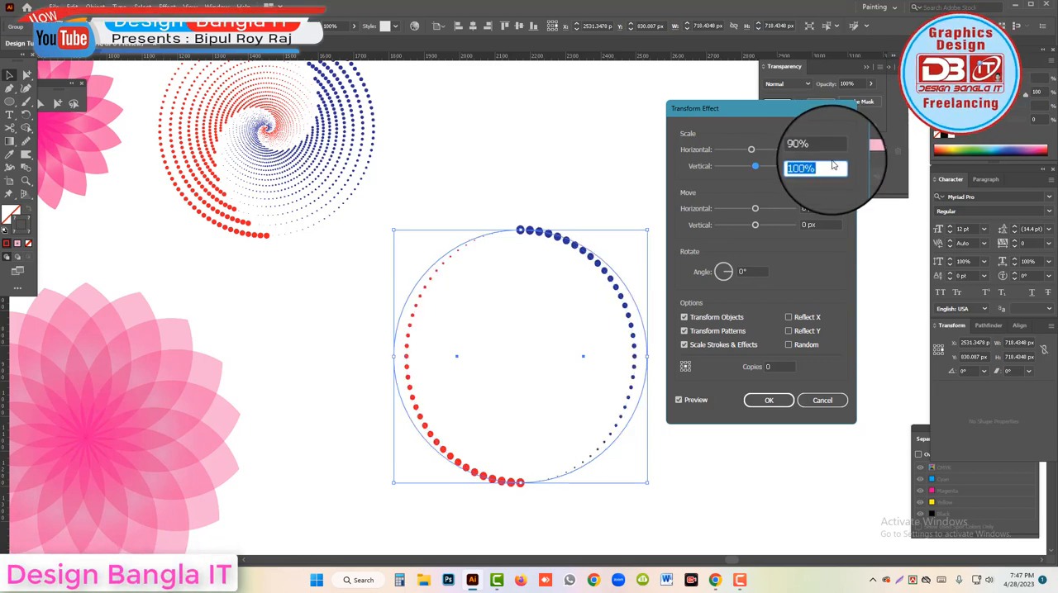
{"action": "type", "text": "90"}
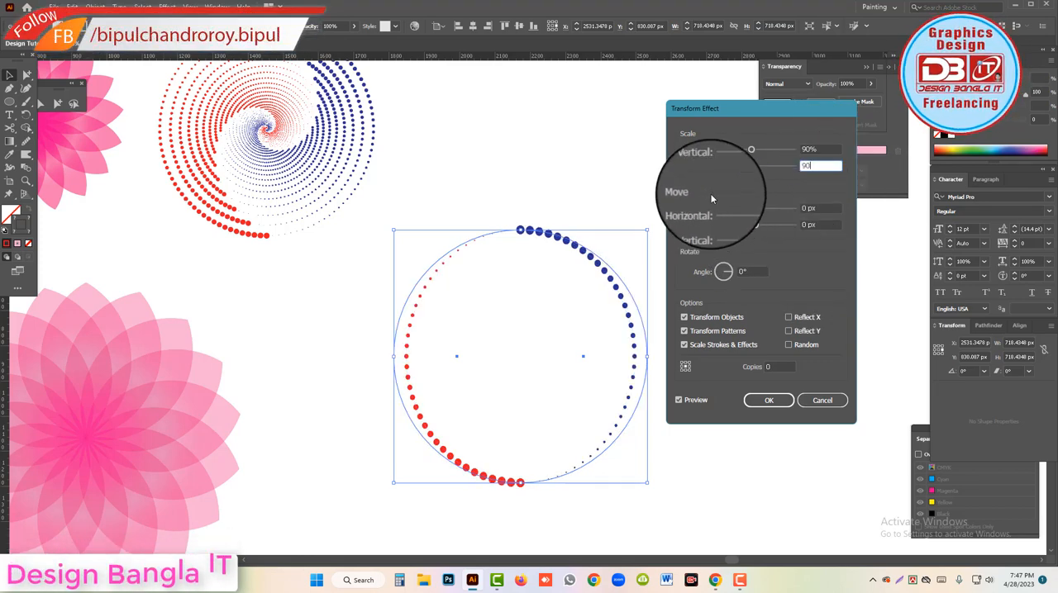
{"action": "left_click_drag", "start_coordinate": [753, 272], "coordinate": [716, 270]}
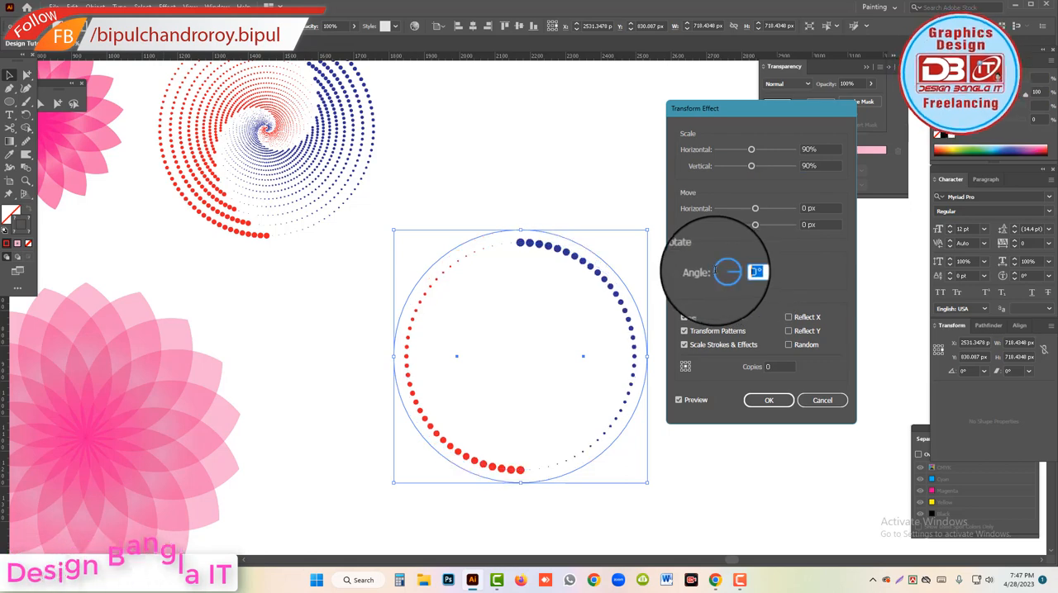
{"action": "type", "text": "-11"}
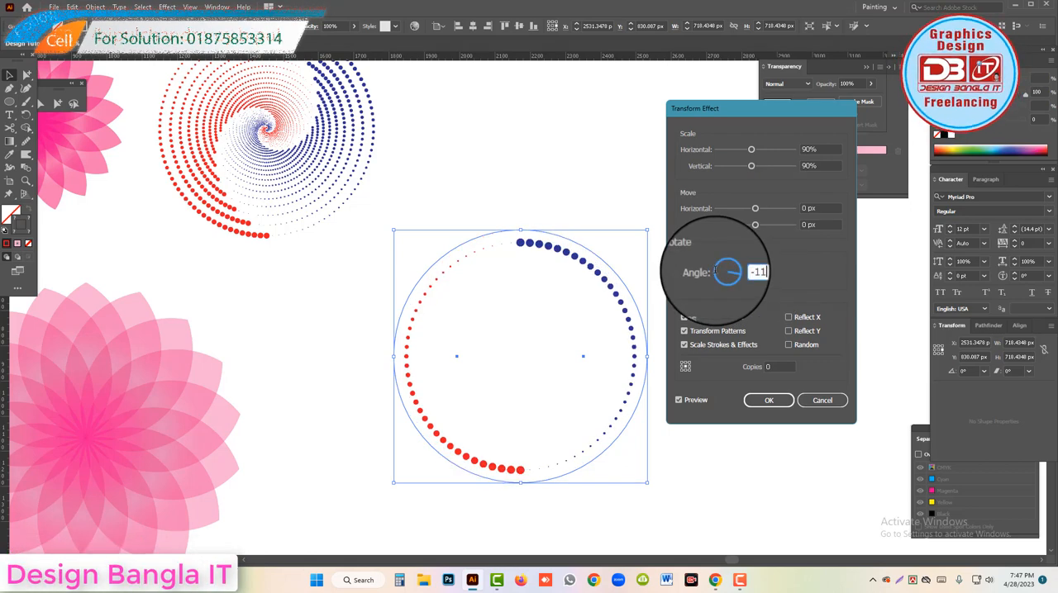
Set the Transform effect to 45 copies and apply it to form the dotted spiral.
{"action": "left_click", "coordinate": [781, 366]}
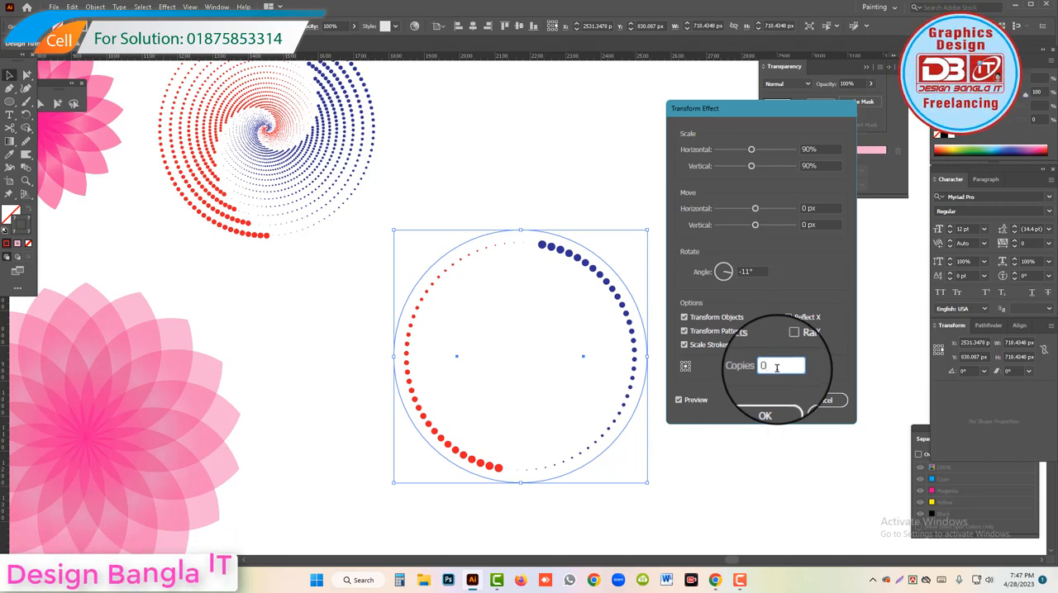
{"action": "key", "text": "Up"}
{"action": "key", "text": "Up"}
{"action": "key", "text": "Up"}
{"action": "key", "text": "Up"}
{"action": "key", "text": "Up"}
{"action": "key", "text": "Up"}
{"action": "key", "text": "Up"}
{"action": "key", "text": "Up"}
{"action": "key", "text": "Up"}
{"action": "key", "text": "Up"}
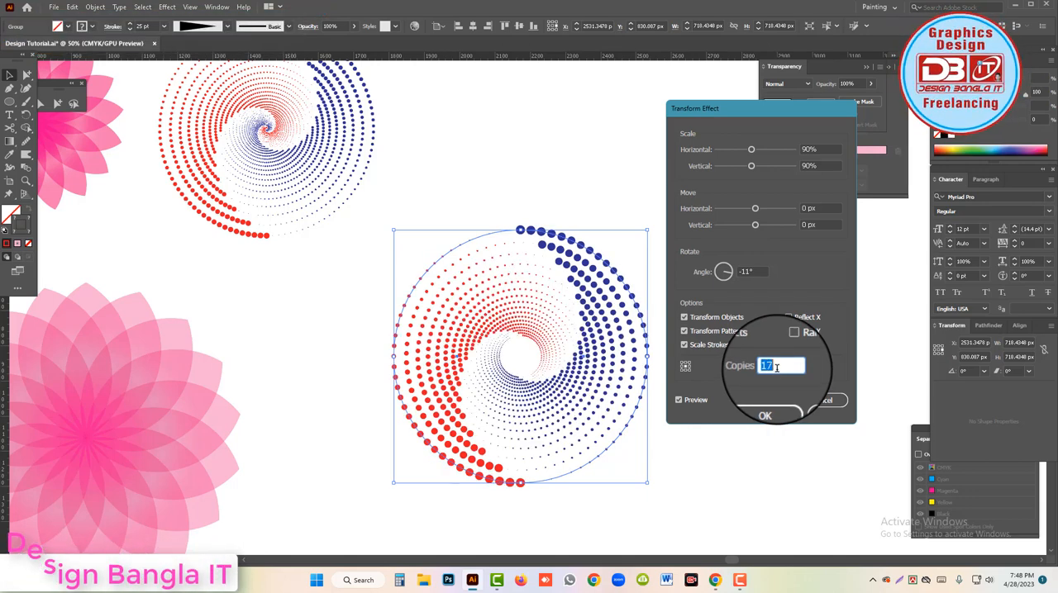
{"action": "key", "text": "Up"}
{"action": "key", "text": "Up"}
{"action": "key", "text": "Up"}
{"action": "key", "text": "Up"}
{"action": "key", "text": "Up"}
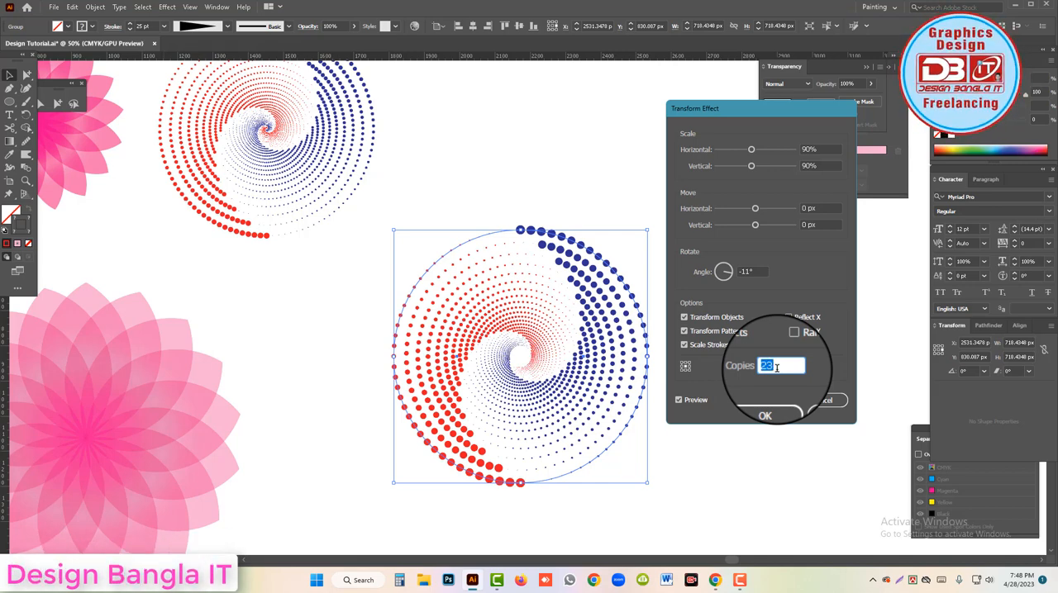
{"action": "key", "text": "Up"}
{"action": "key", "text": "Up"}
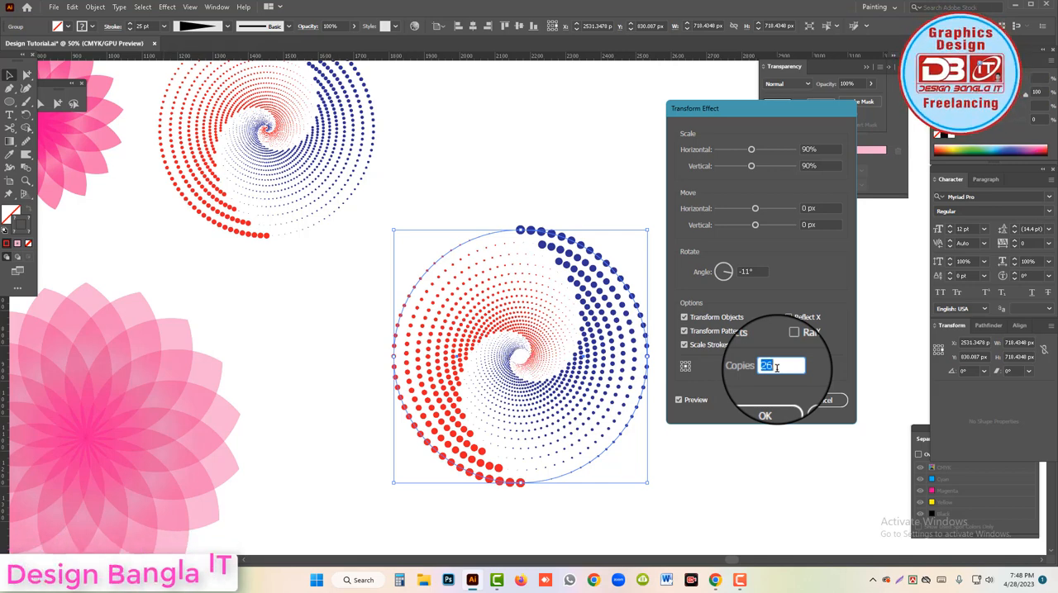
{"action": "key", "text": "Up"}
{"action": "key", "text": "Up"}
{"action": "key", "text": "Up"}
{"action": "key", "text": "Up"}
{"action": "key", "text": "Up"}
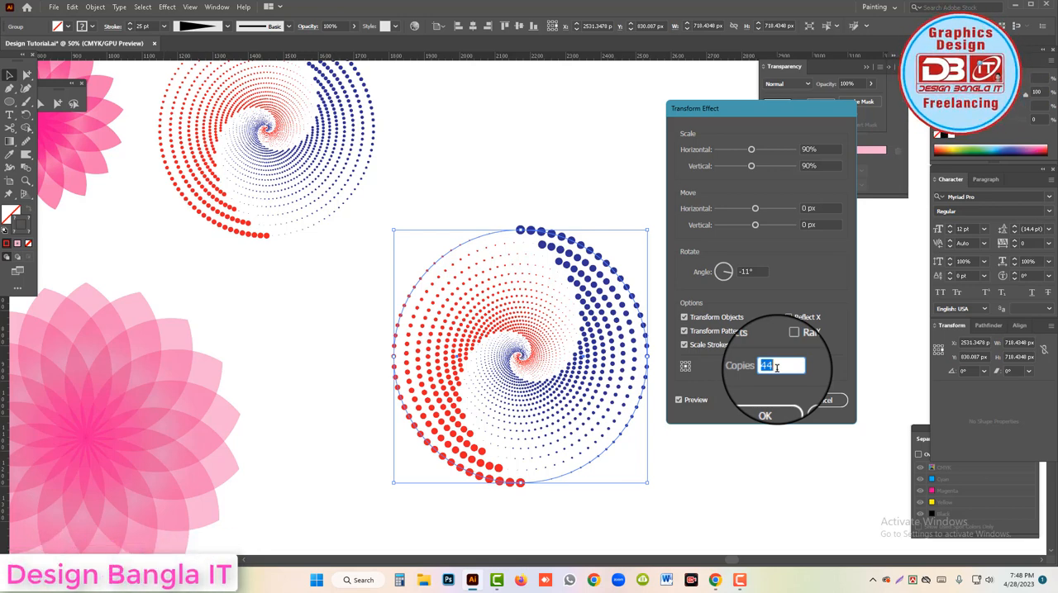
{"action": "left_click", "coordinate": [764, 415]}
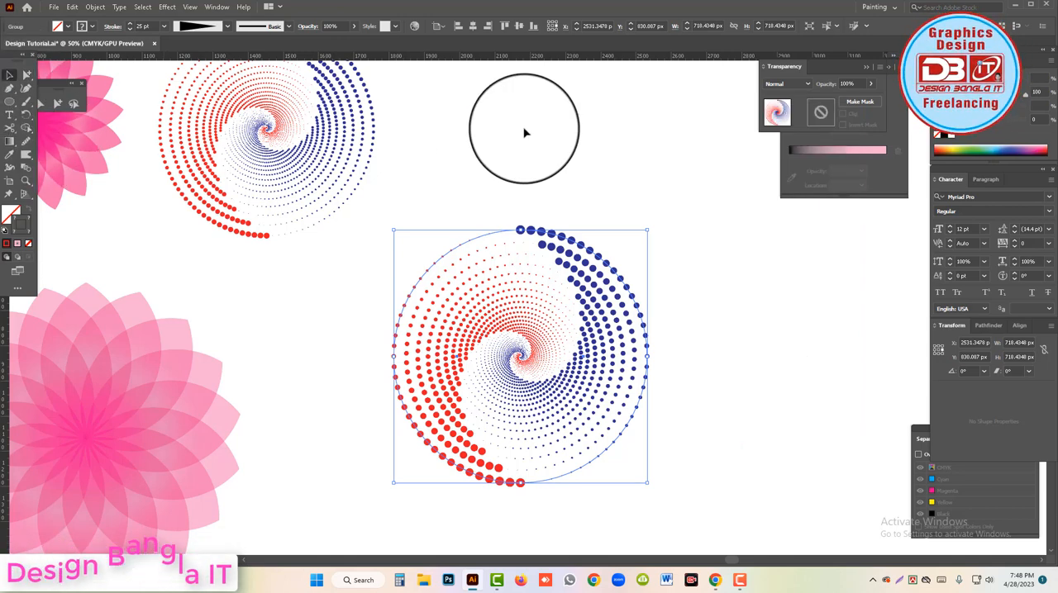
Deselect the new spiral and move the original dotted spiral into the blank area directly above it.
{"action": "left_click", "coordinate": [524, 132]}
{"action": "scroll", "coordinate": [551, 285], "scroll_direction": "up", "scroll_amount": 1}
{"action": "left_click_drag", "start_coordinate": [283, 165], "coordinate": [668, 218]}
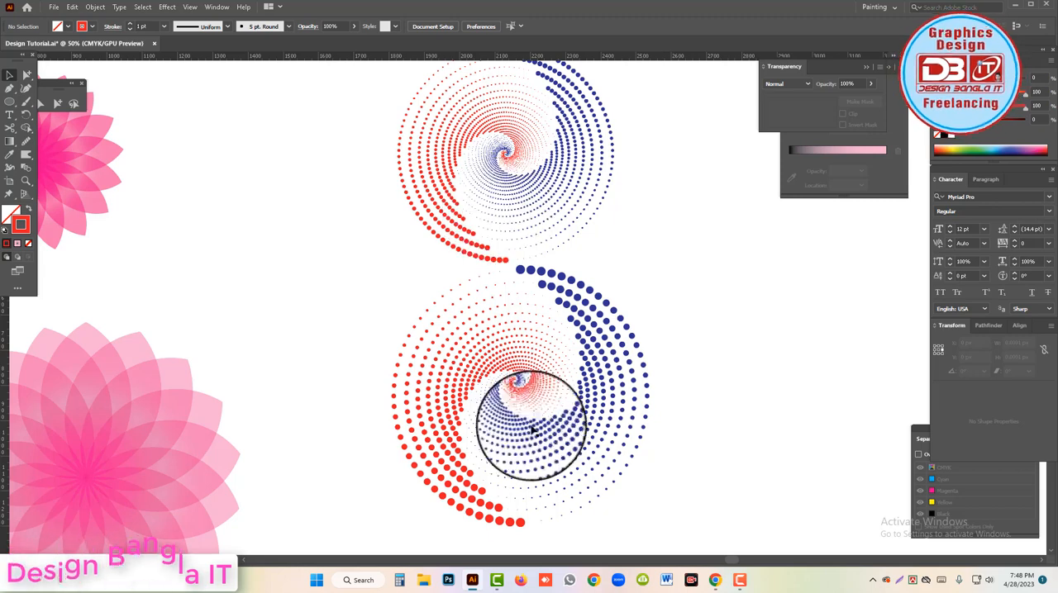
{"action": "key", "text": "ctrl+minus"}
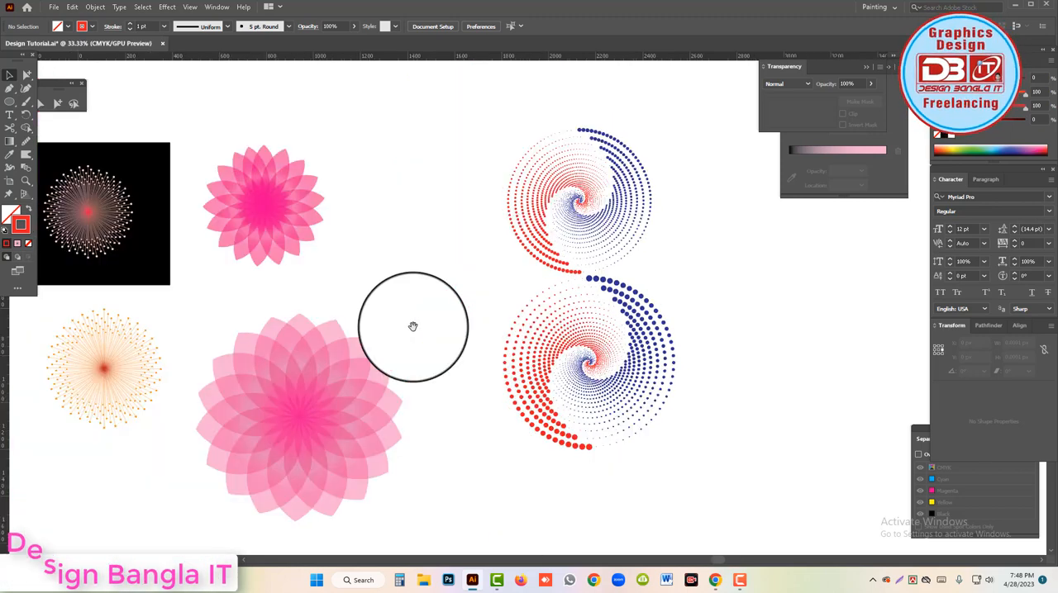